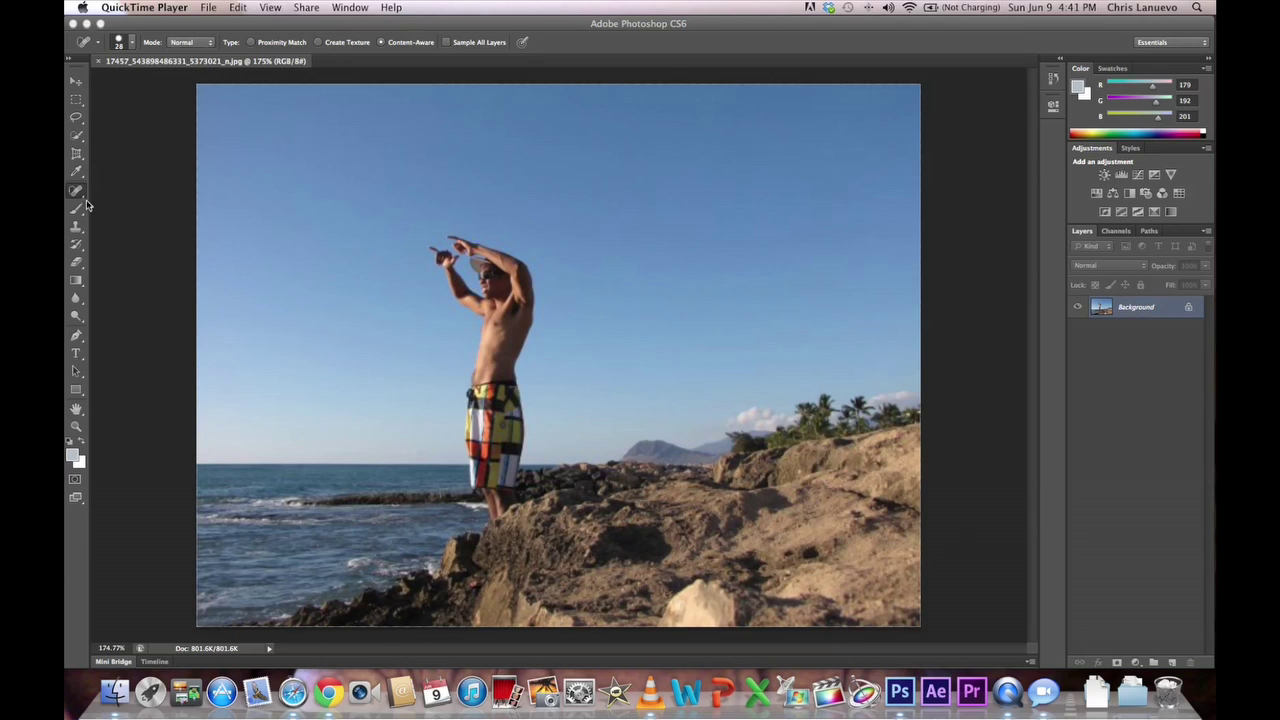
- Convert the locked Background into an editable Layer 0
{"action": "left_click", "coordinate": [80, 140]}
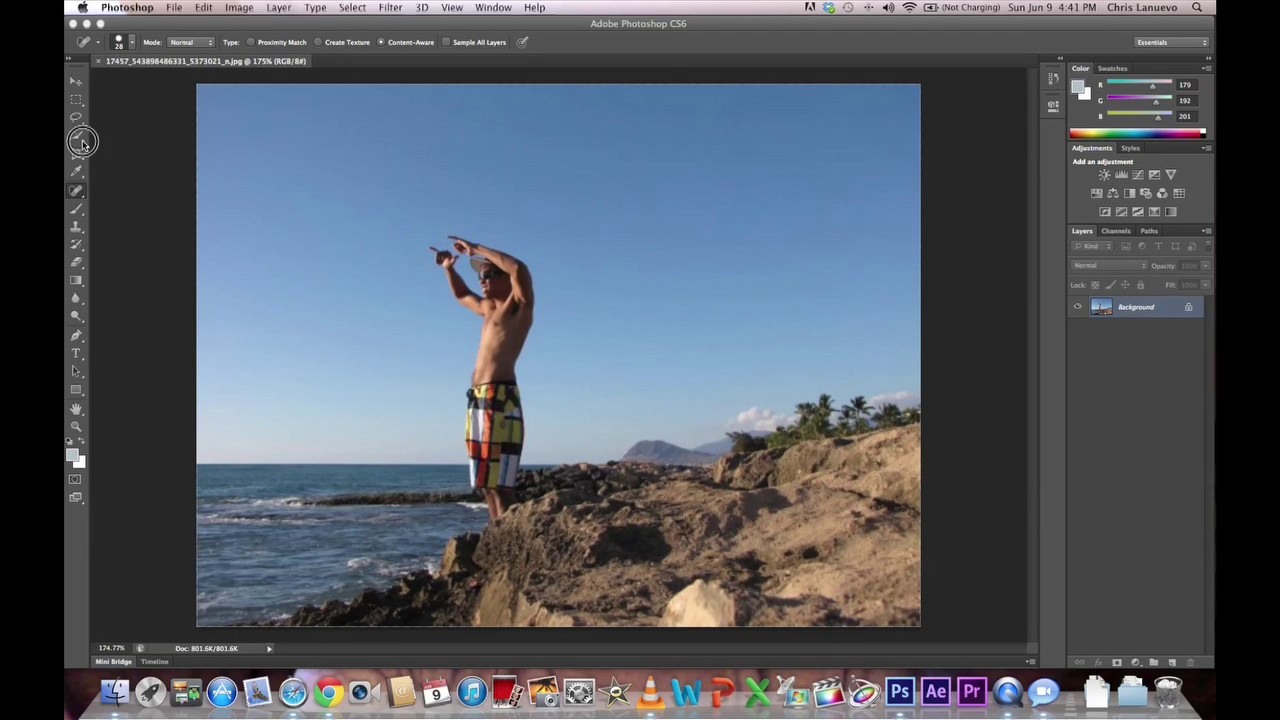
{"action": "left_click", "coordinate": [78, 140]}
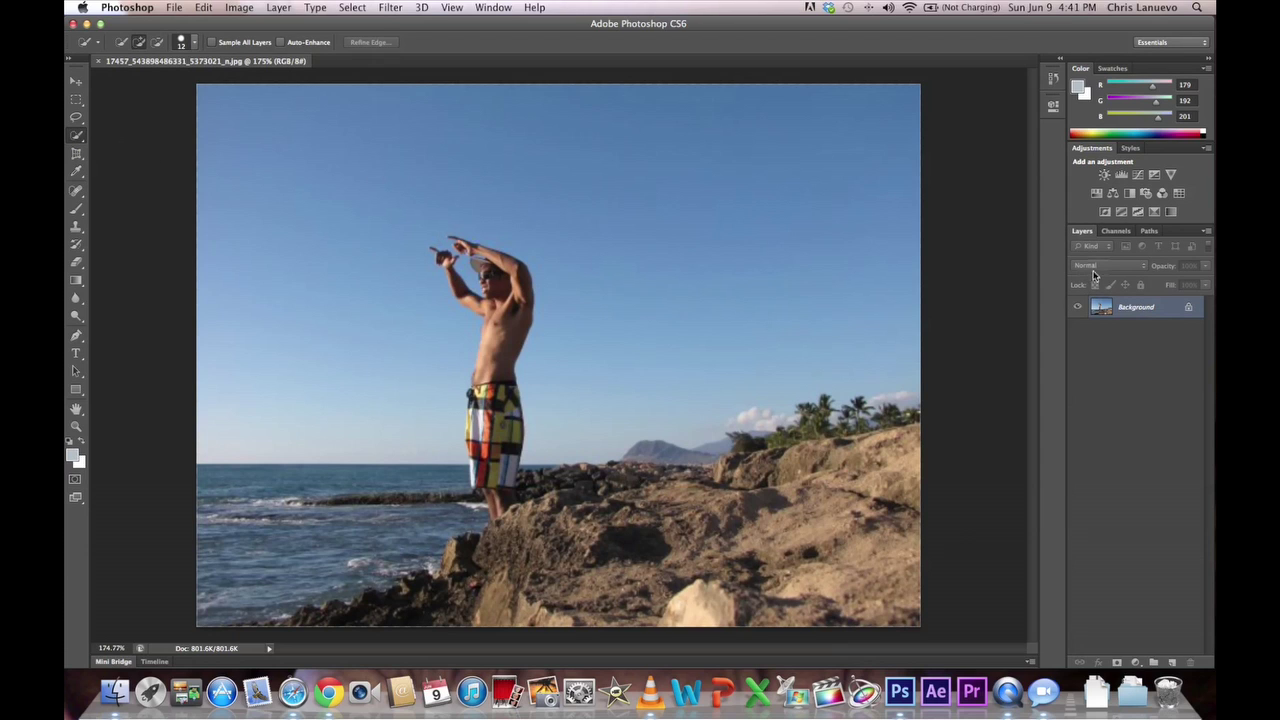
{"action": "double_click", "coordinate": [1174, 311]}
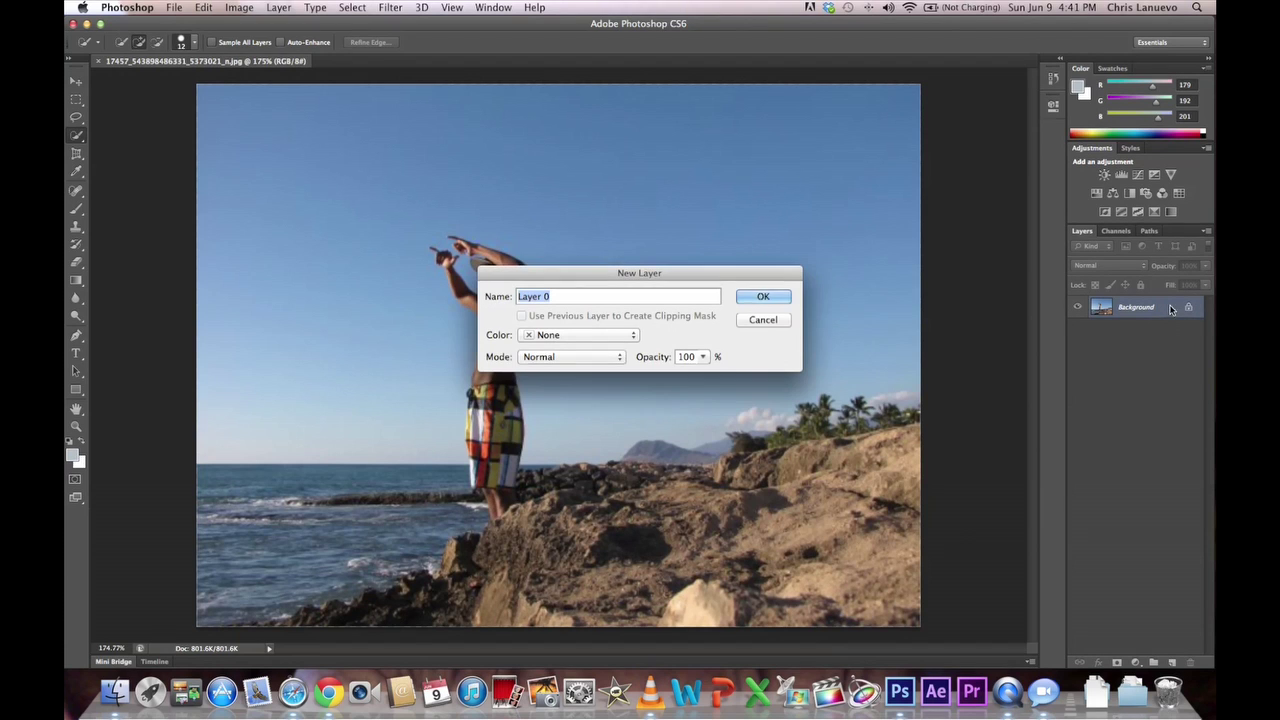
{"action": "left_click", "coordinate": [765, 297]}
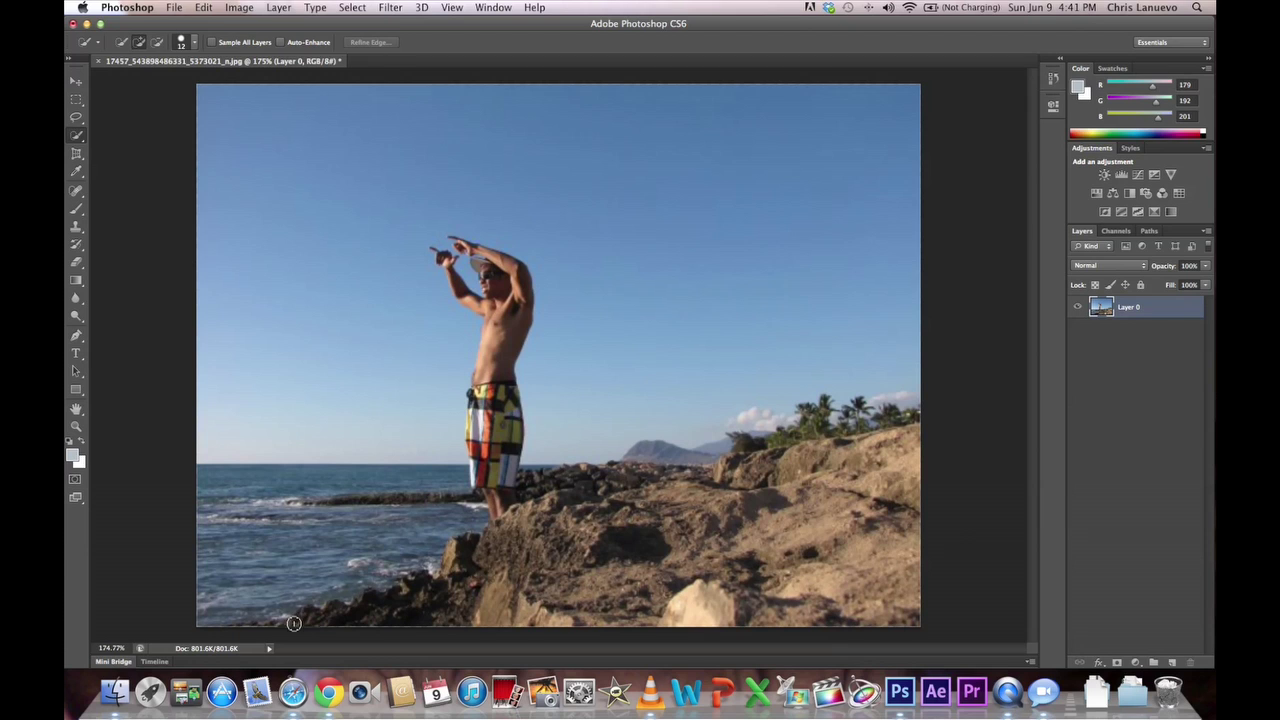
- Quick-select the man and foreground rocks, holding Alt to subtract stray areas
{"action": "left_click_drag", "start_coordinate": [258, 627], "coordinate": [293, 626]}
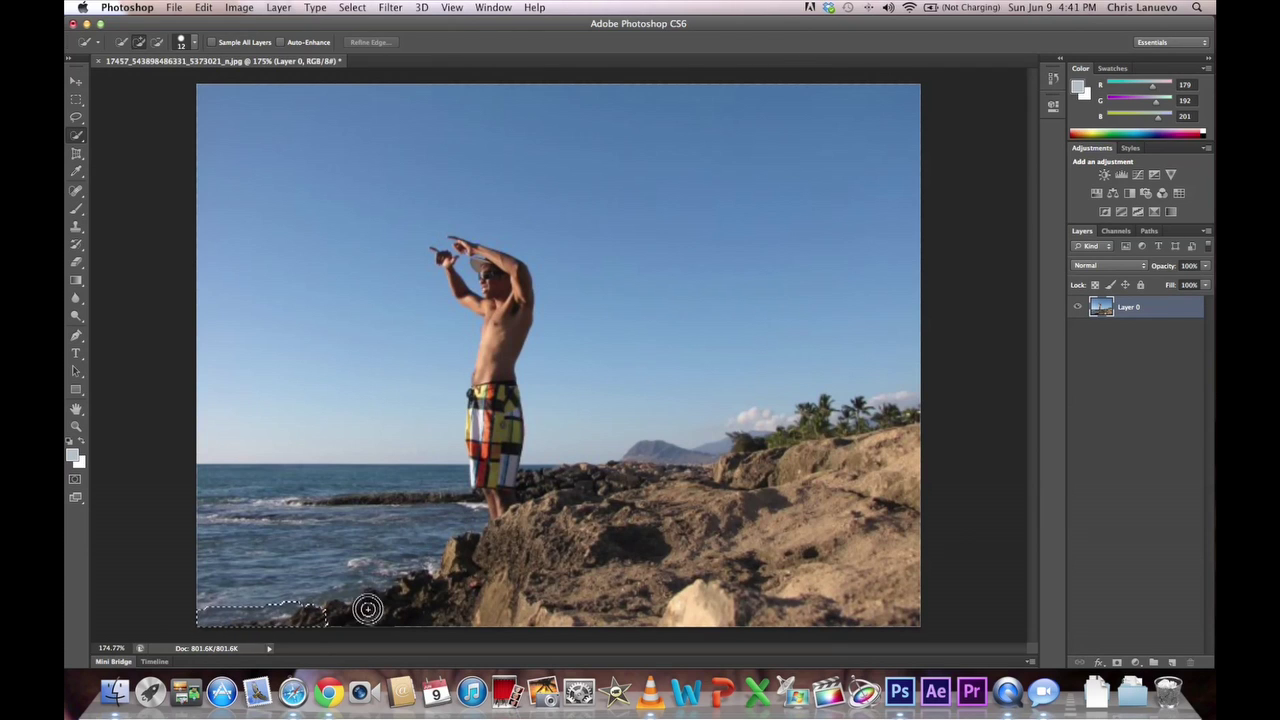
{"action": "left_click", "coordinate": [427, 596]}
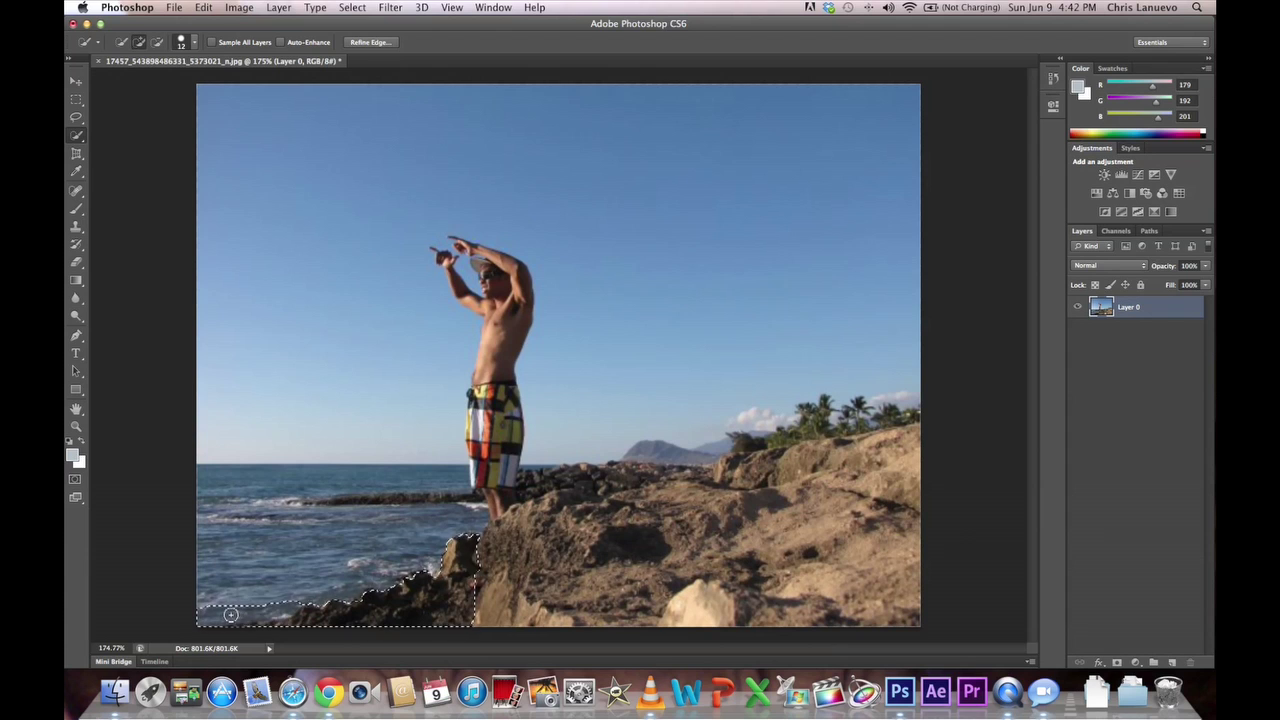
{"action": "key", "text": "alt"}
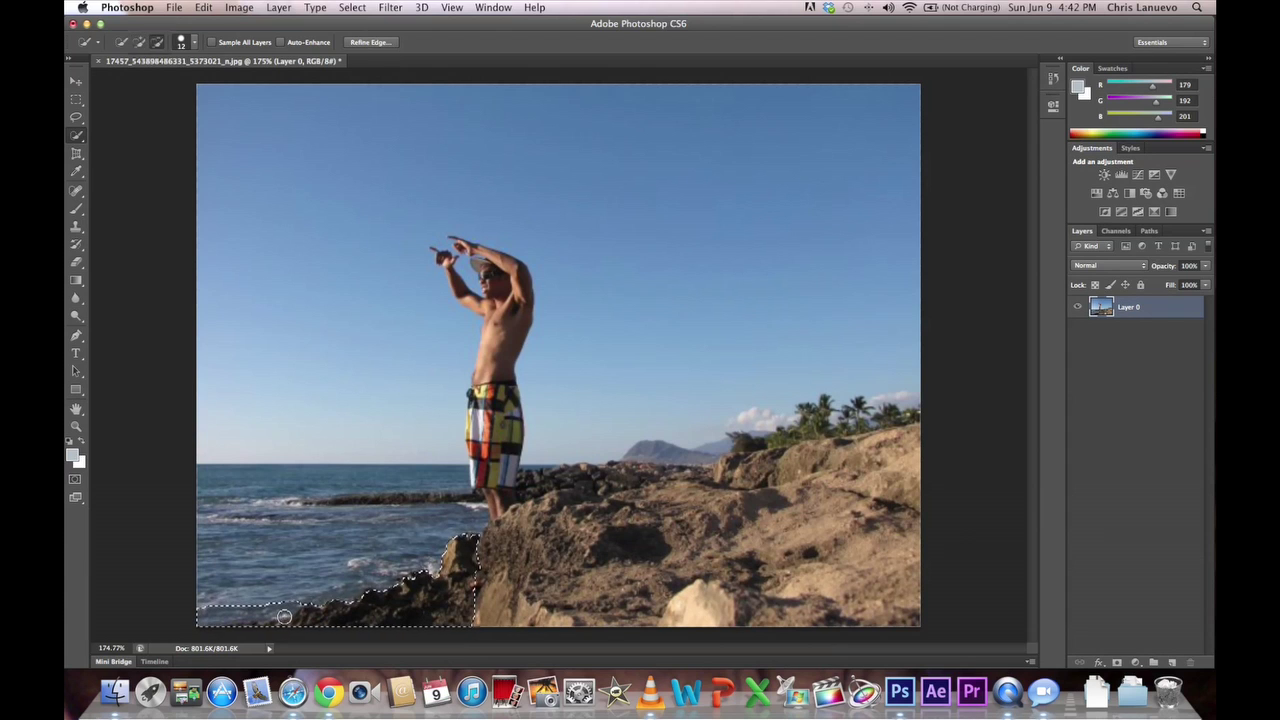
{"action": "key", "text": "alt"}
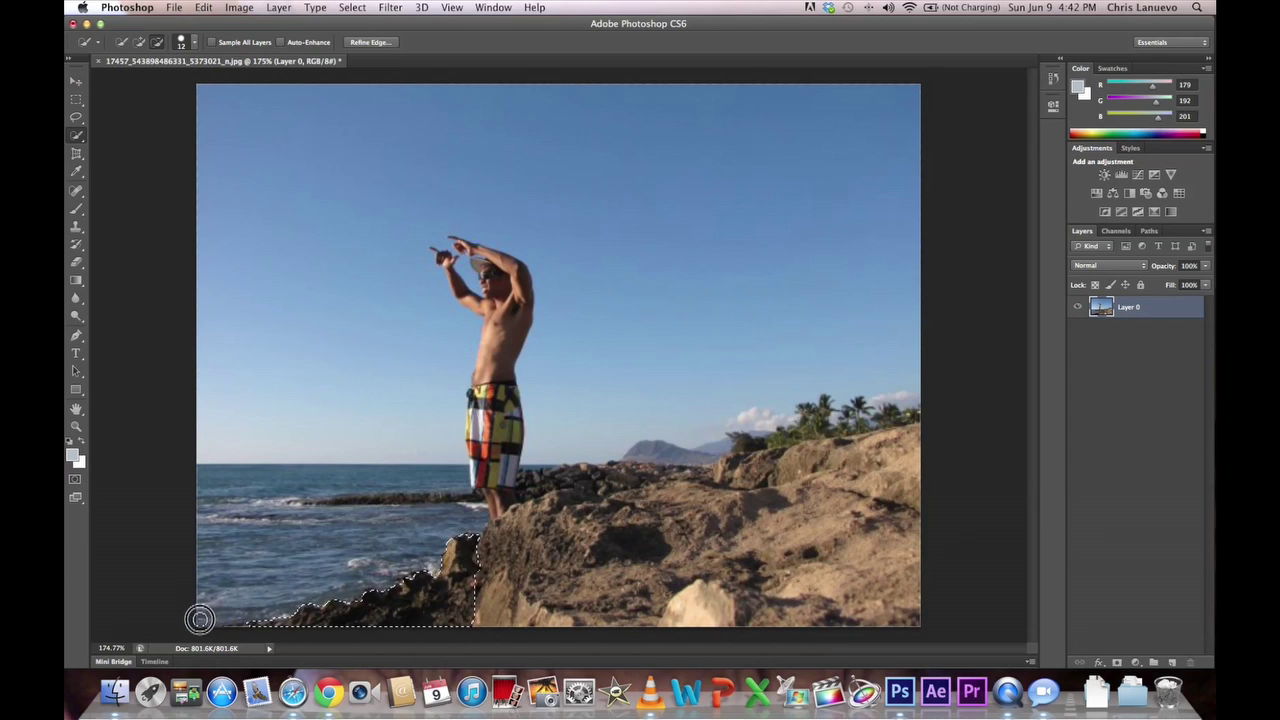
{"action": "key", "text": "alt"}
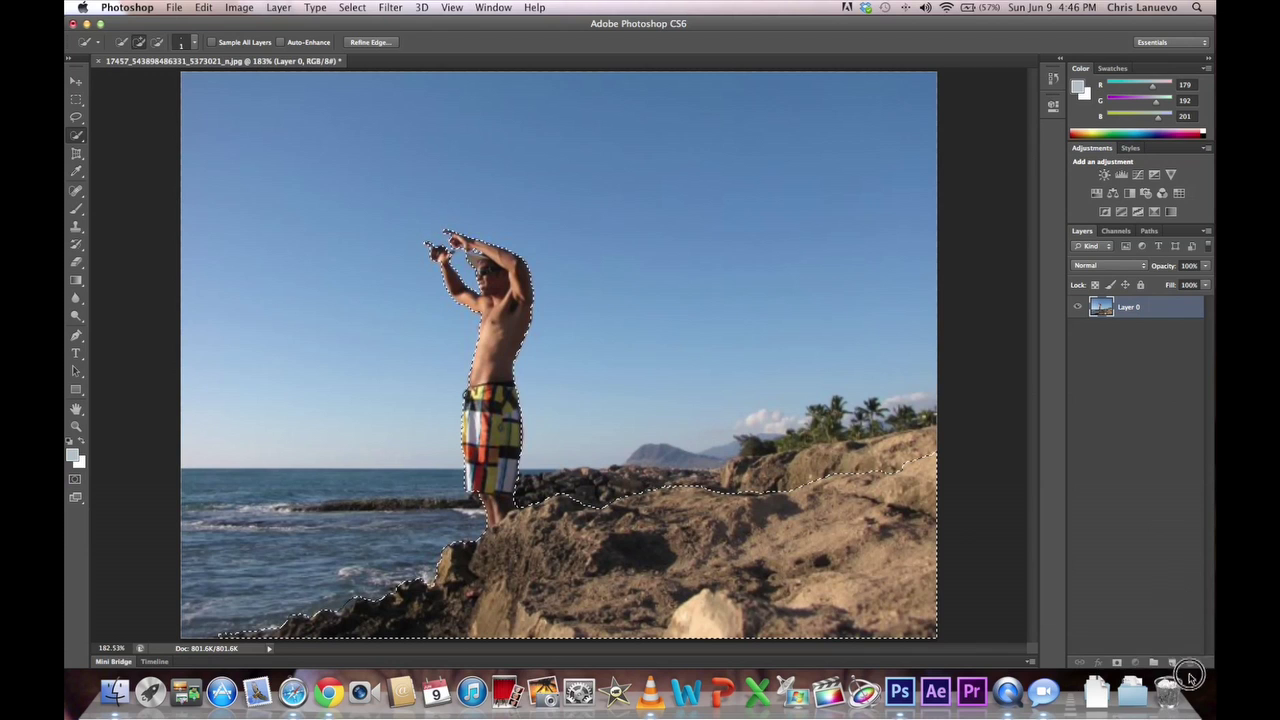
- Duplicate Layer 0 and name the copy Usolee
{"action": "left_click_drag", "start_coordinate": [1189, 678], "coordinate": [1174, 665]}
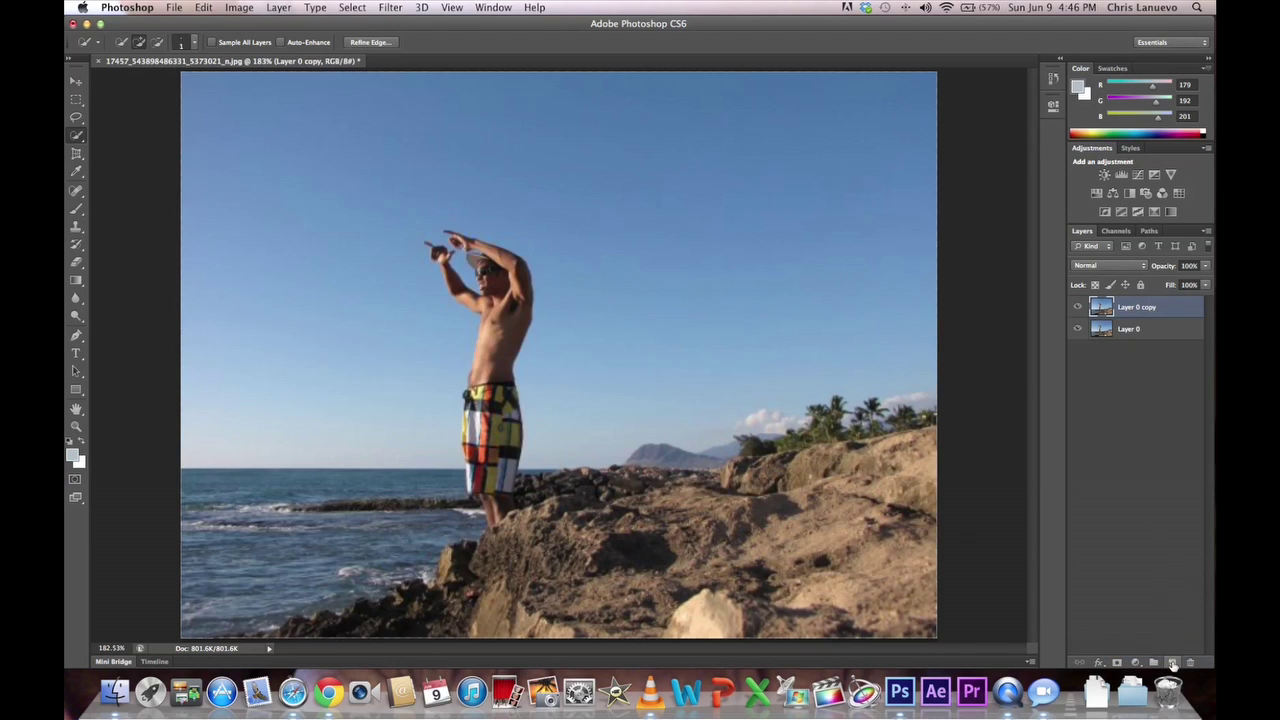
{"action": "double_click", "coordinate": [1136, 308]}
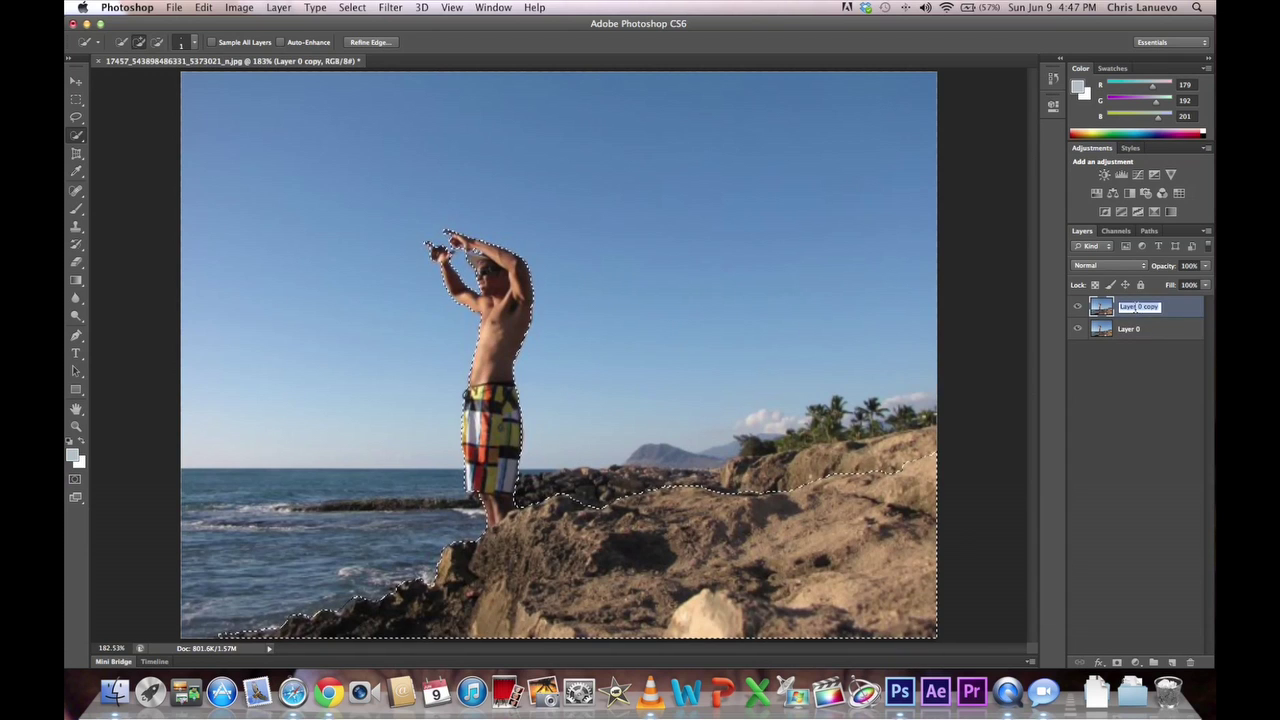
{"action": "type", "text": "Lsolee"}
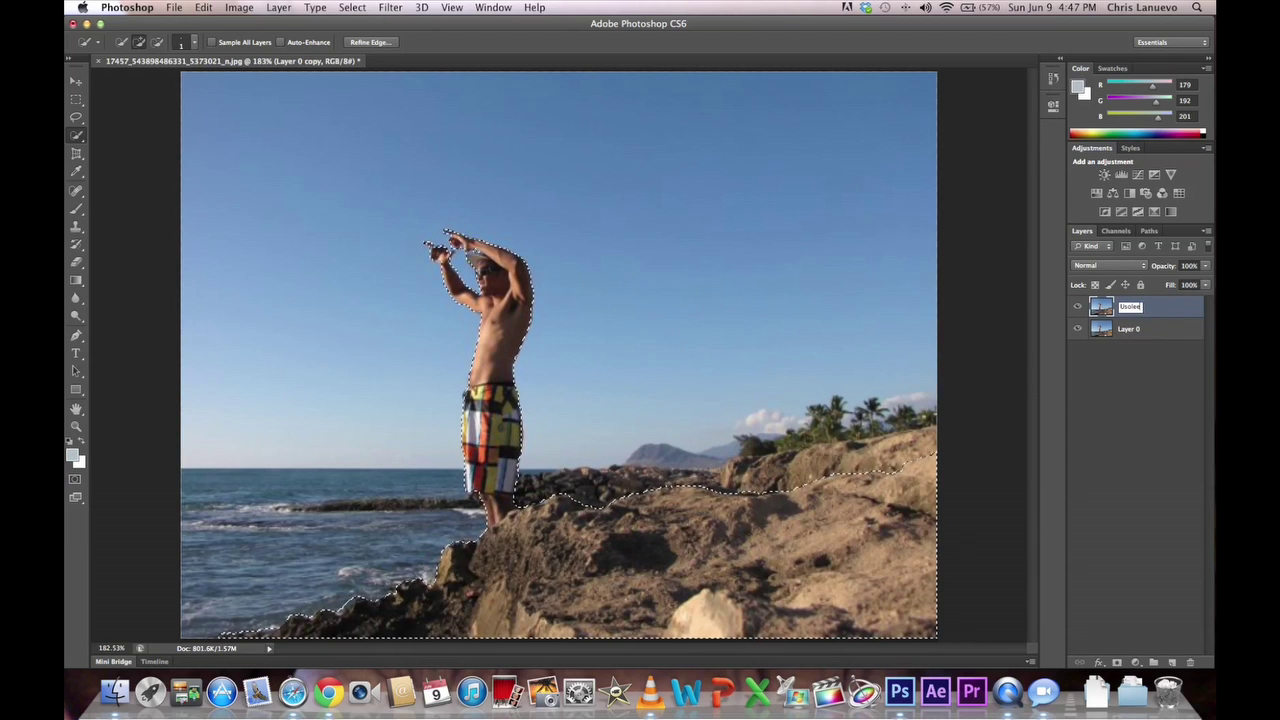
{"action": "key", "text": "Return"}
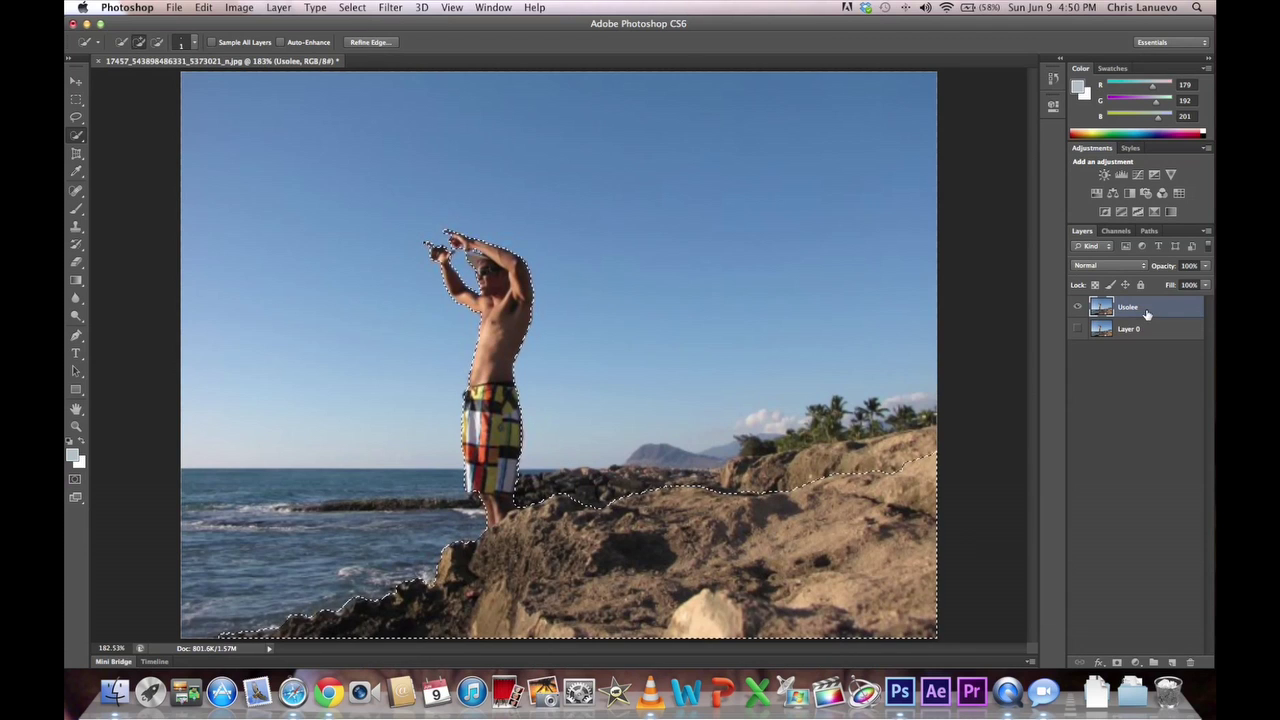
- Make a second copy, move it beneath Usolee, and name it Background
{"action": "left_click_drag", "start_coordinate": [1128, 329], "coordinate": [1172, 664]}
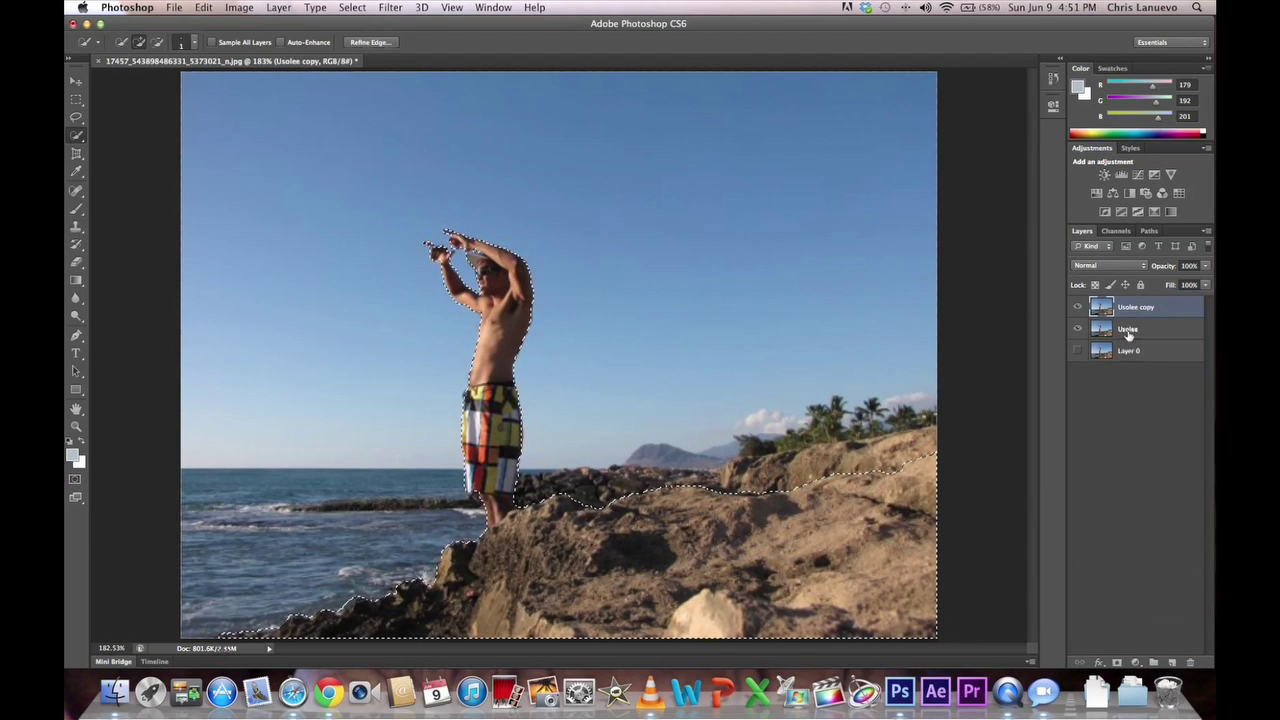
{"action": "left_click_drag", "start_coordinate": [1130, 309], "coordinate": [1122, 336]}
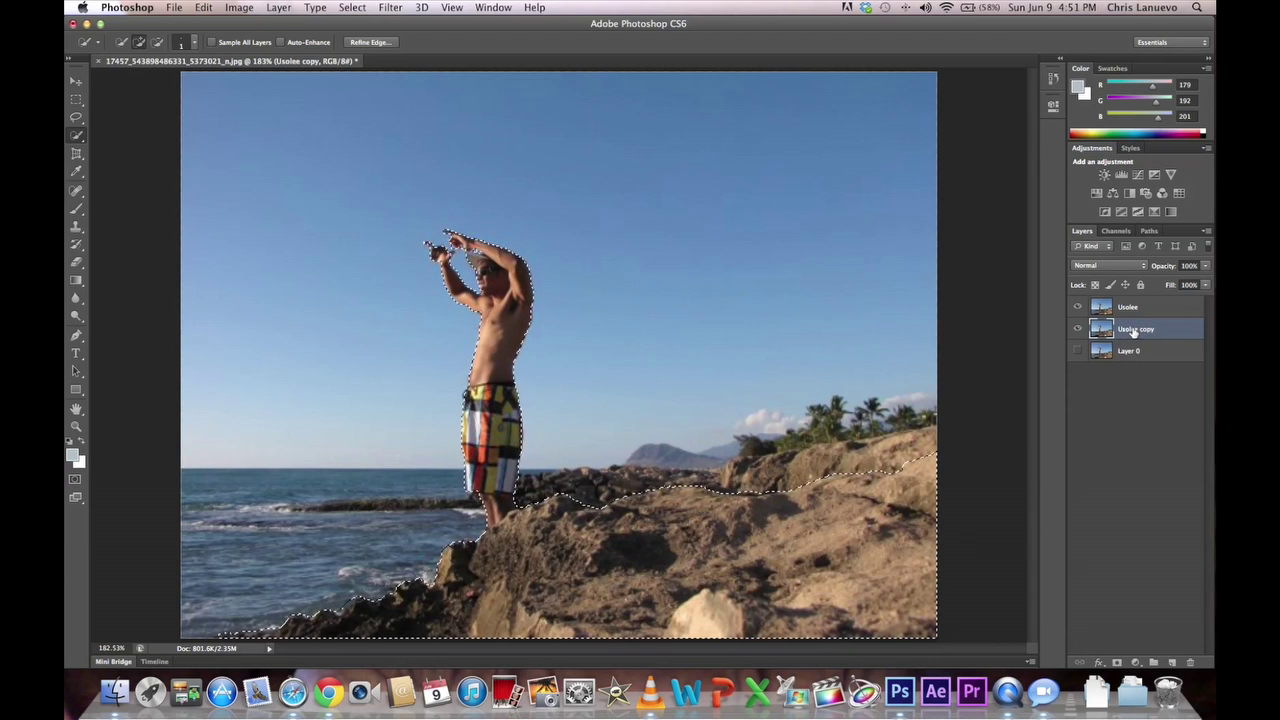
{"action": "double_click", "coordinate": [1135, 330]}
{"action": "type", "text": "Blckground"}
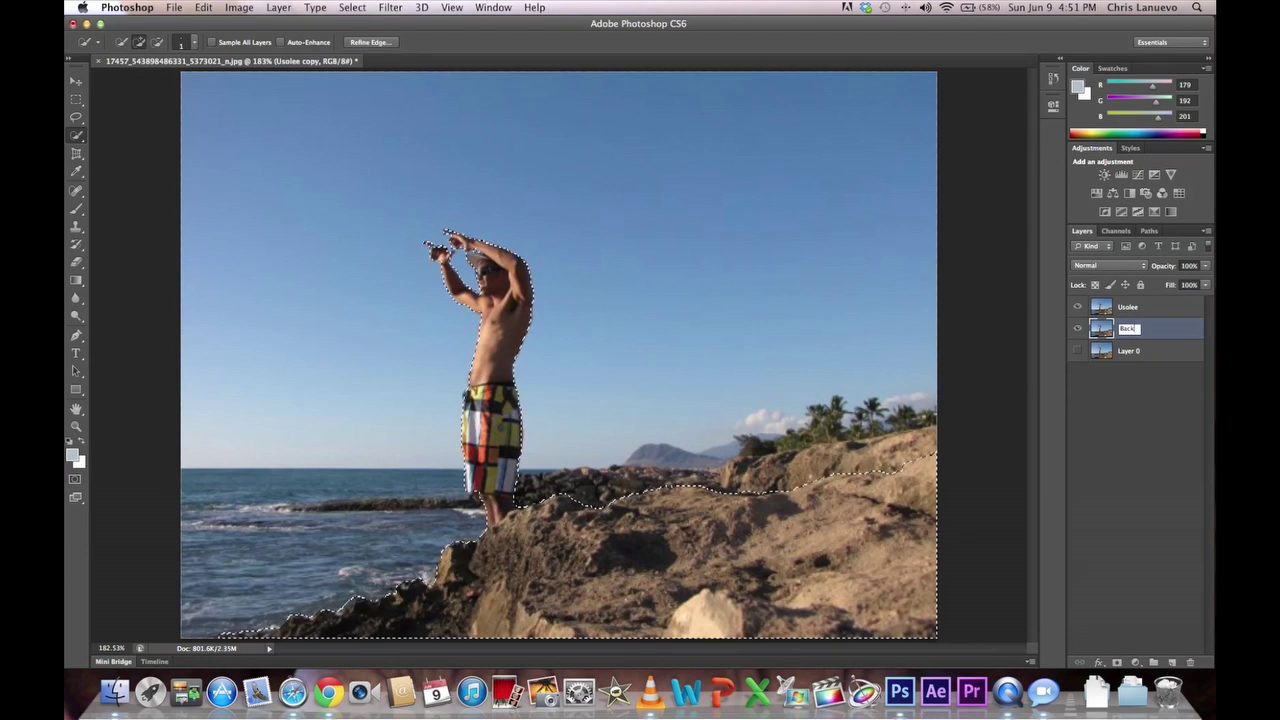
{"action": "key", "text": "Return"}
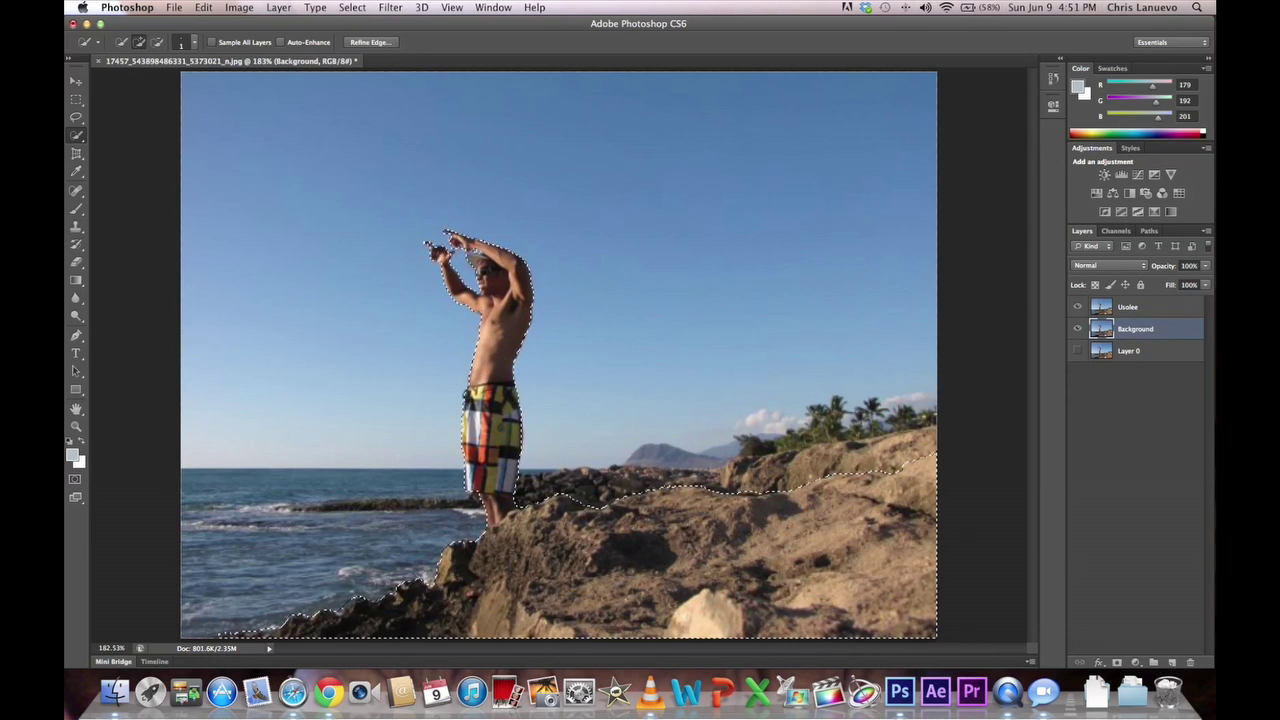
- On Usolee, invert the selection and delete the sky and sea
{"action": "left_click", "coordinate": [1136, 308]}
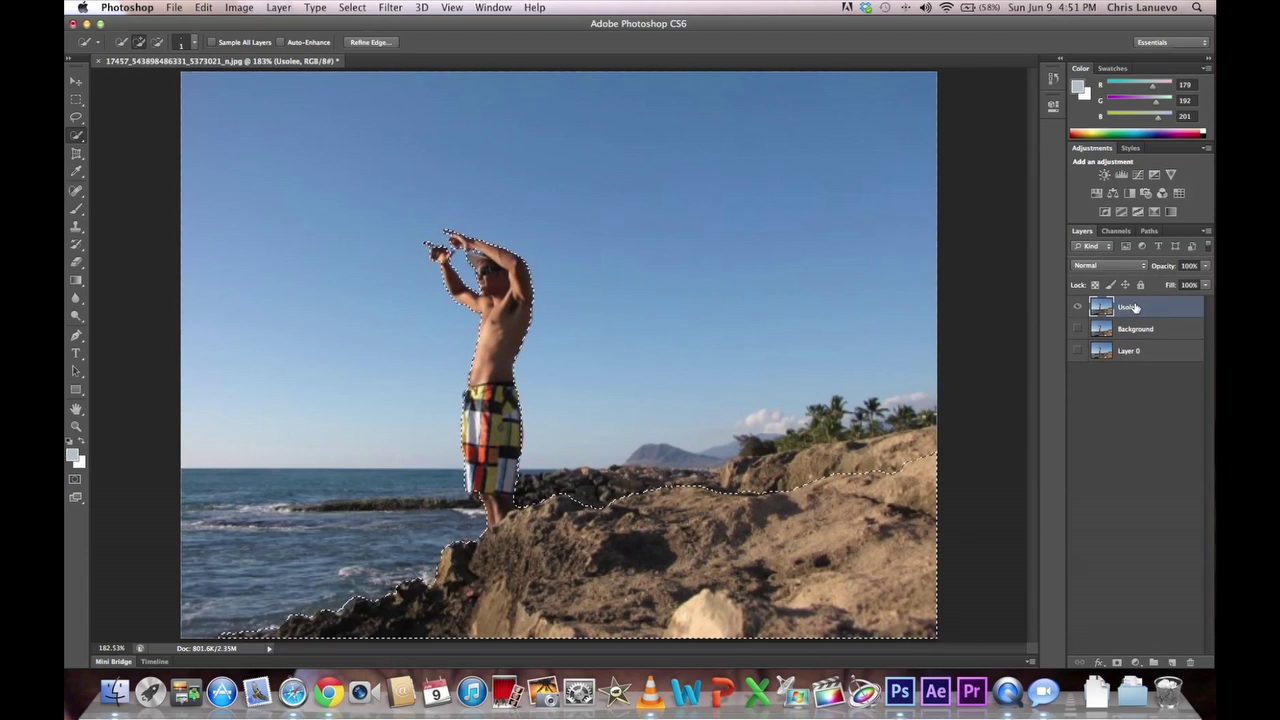
{"action": "right_click", "coordinate": [651, 551]}
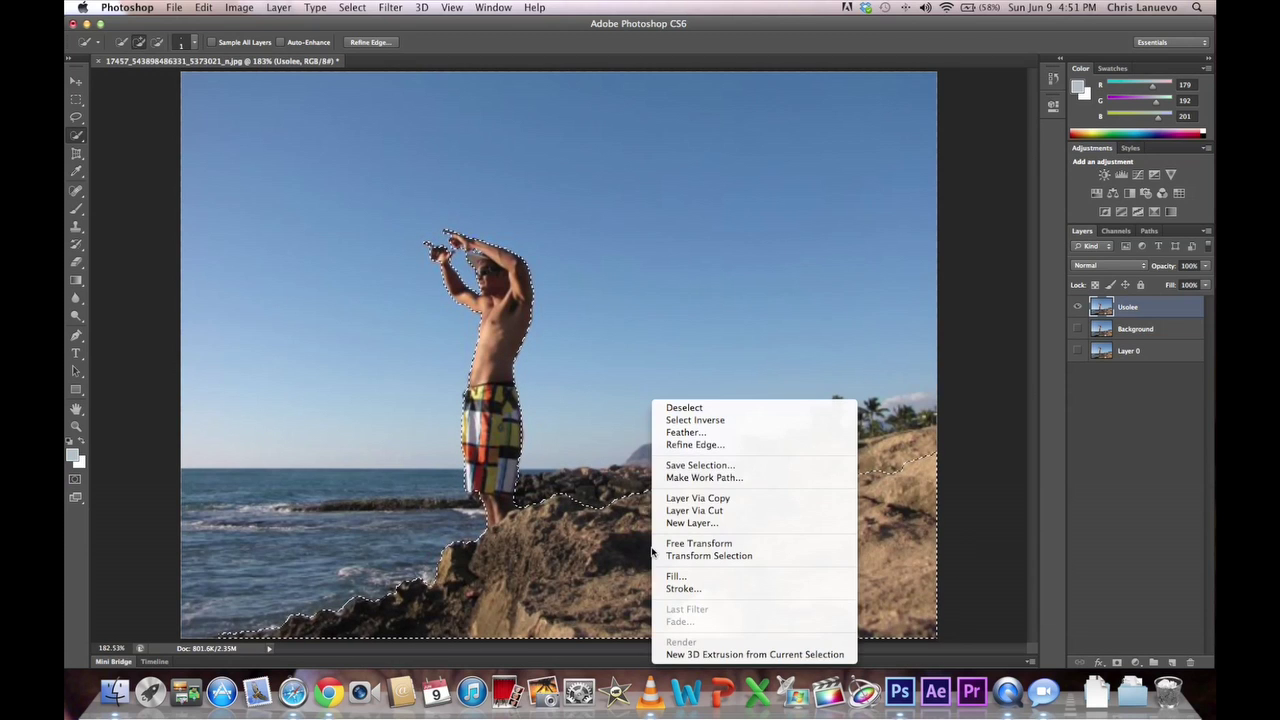
{"action": "left_click", "coordinate": [701, 421]}
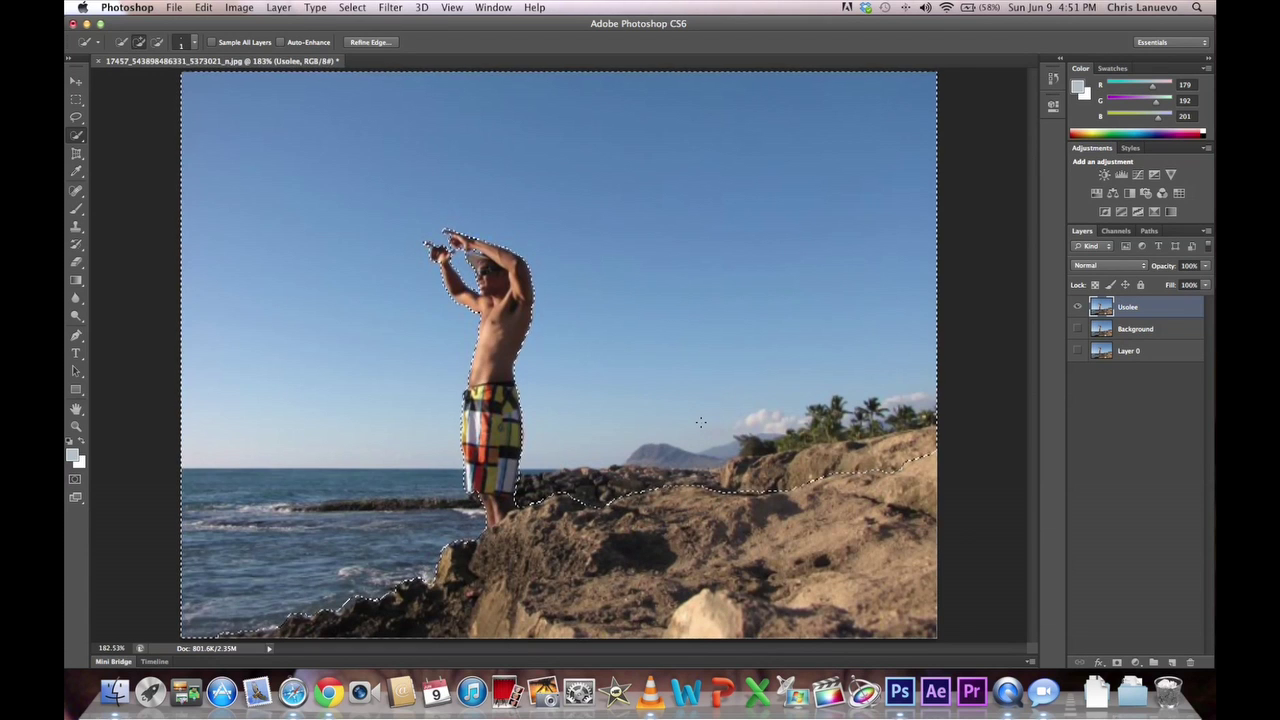
{"action": "key", "text": "Delete"}
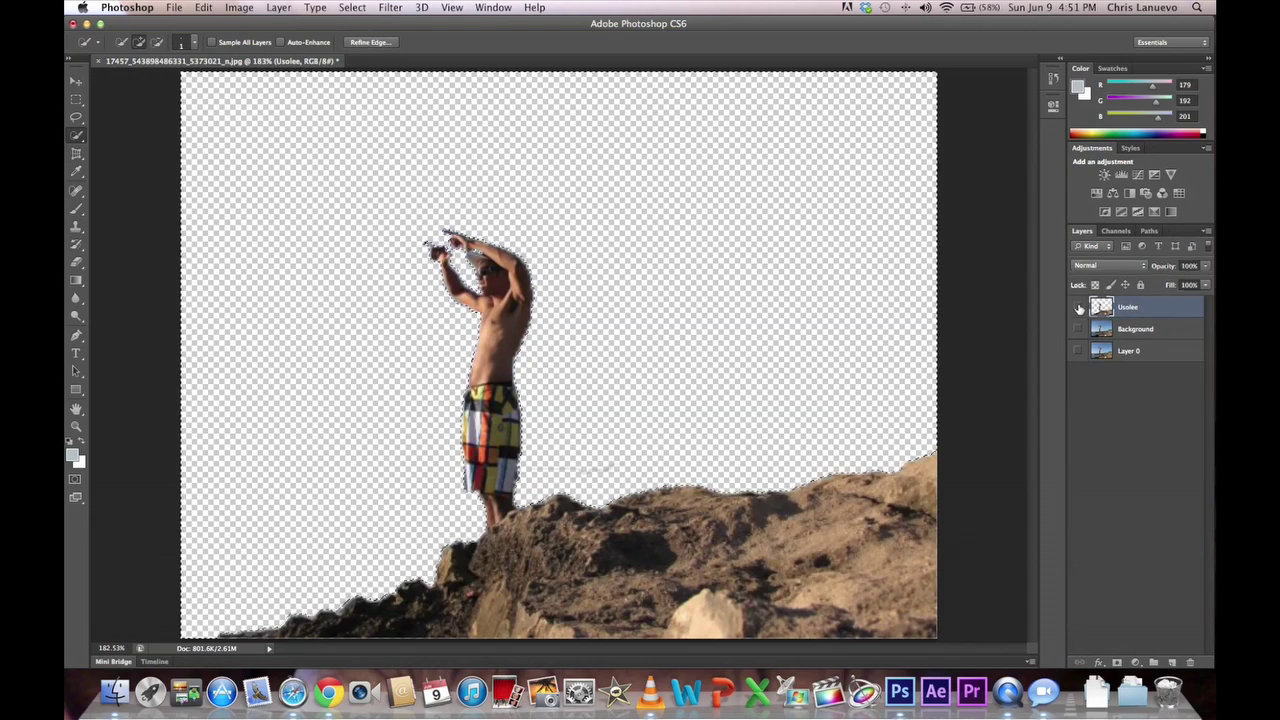
- Hide Usolee, show Background, and invert the selection back to the man and rocks
{"action": "left_click", "coordinate": [1078, 308]}
{"action": "left_click", "coordinate": [1078, 329]}
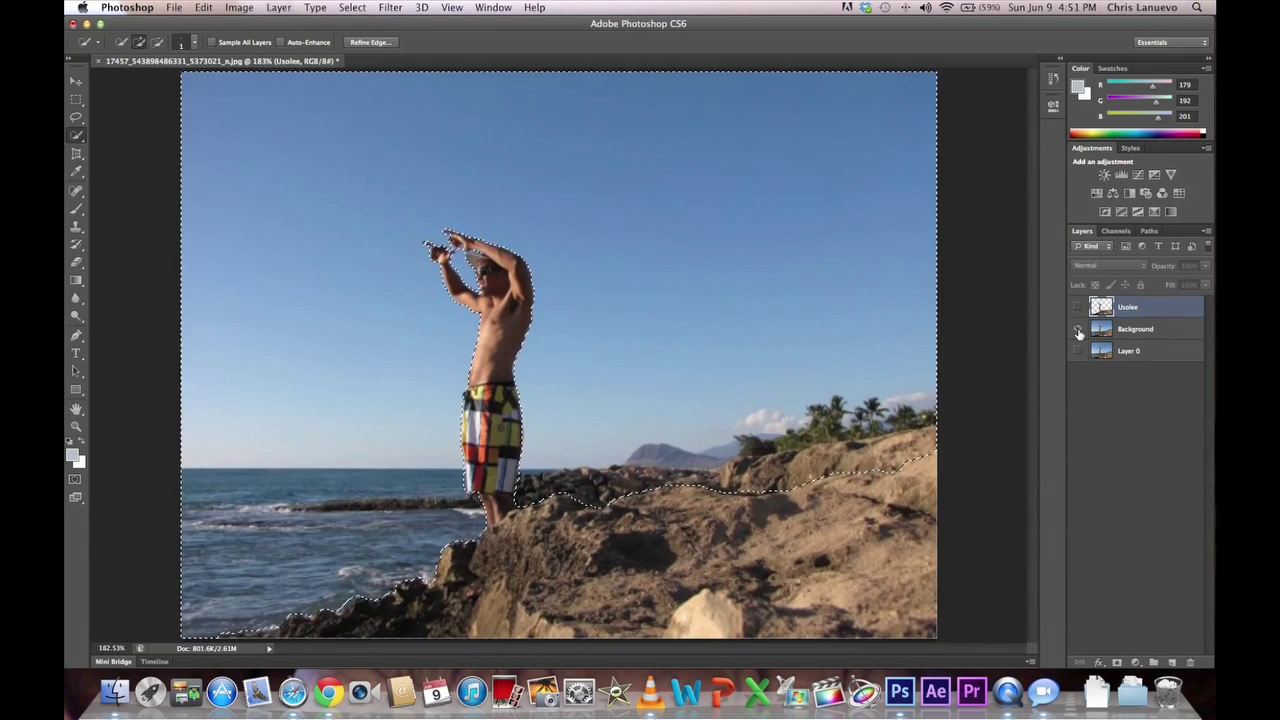
{"action": "right_click", "coordinate": [743, 397]}
{"action": "left_click", "coordinate": [763, 410]}
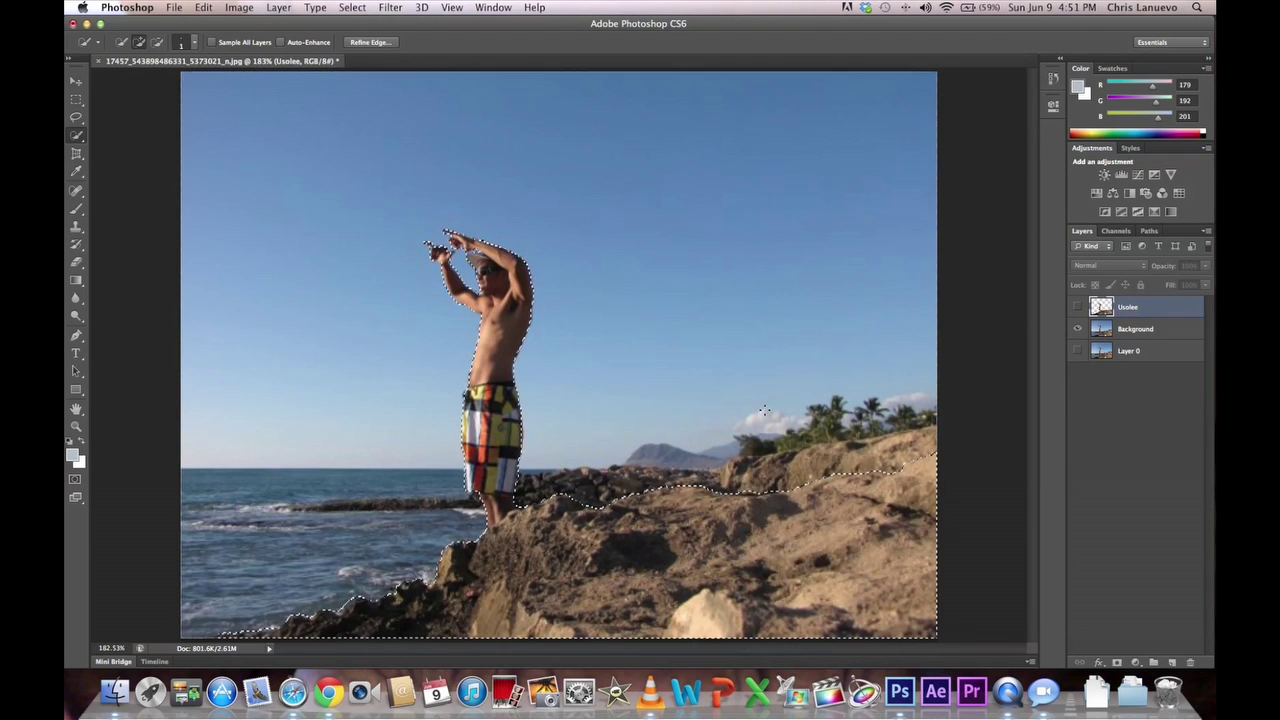
- Content-aware fill the man and rocks area on the Background layer
{"action": "left_click", "coordinate": [203, 7]}
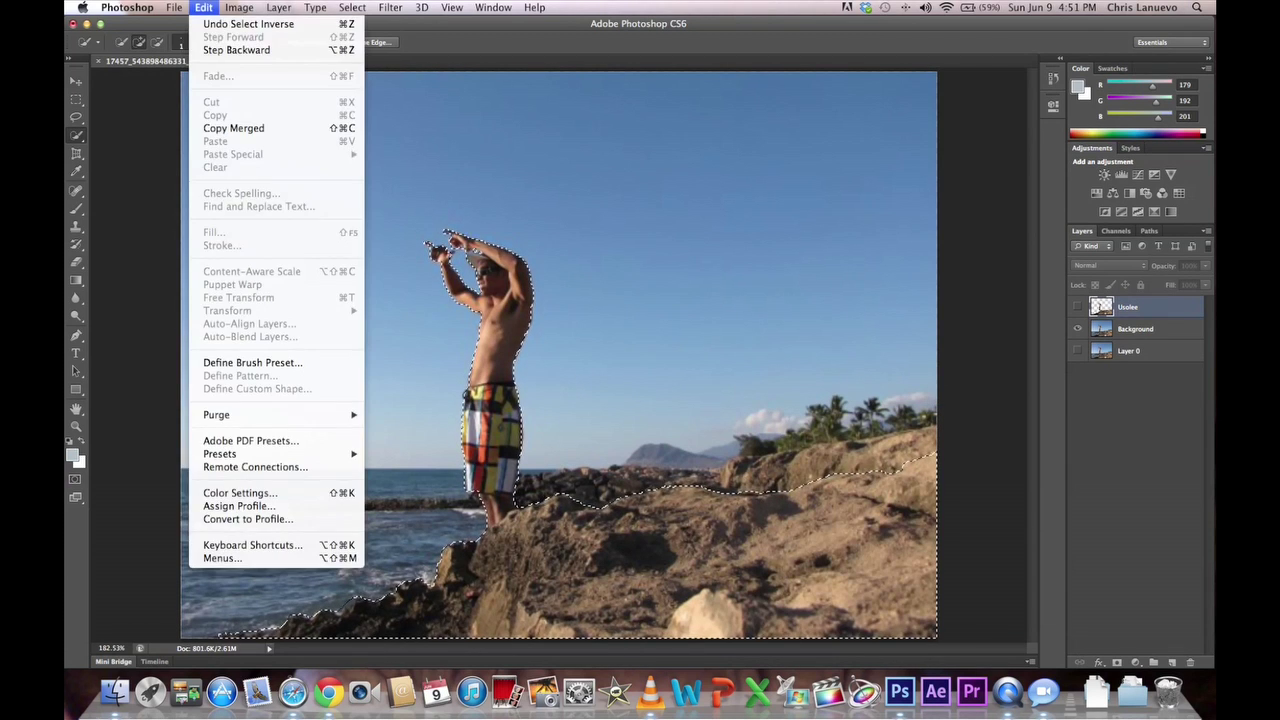
{"action": "left_click", "coordinate": [772, 48]}
{"action": "key", "text": "alt+bracketleft"}
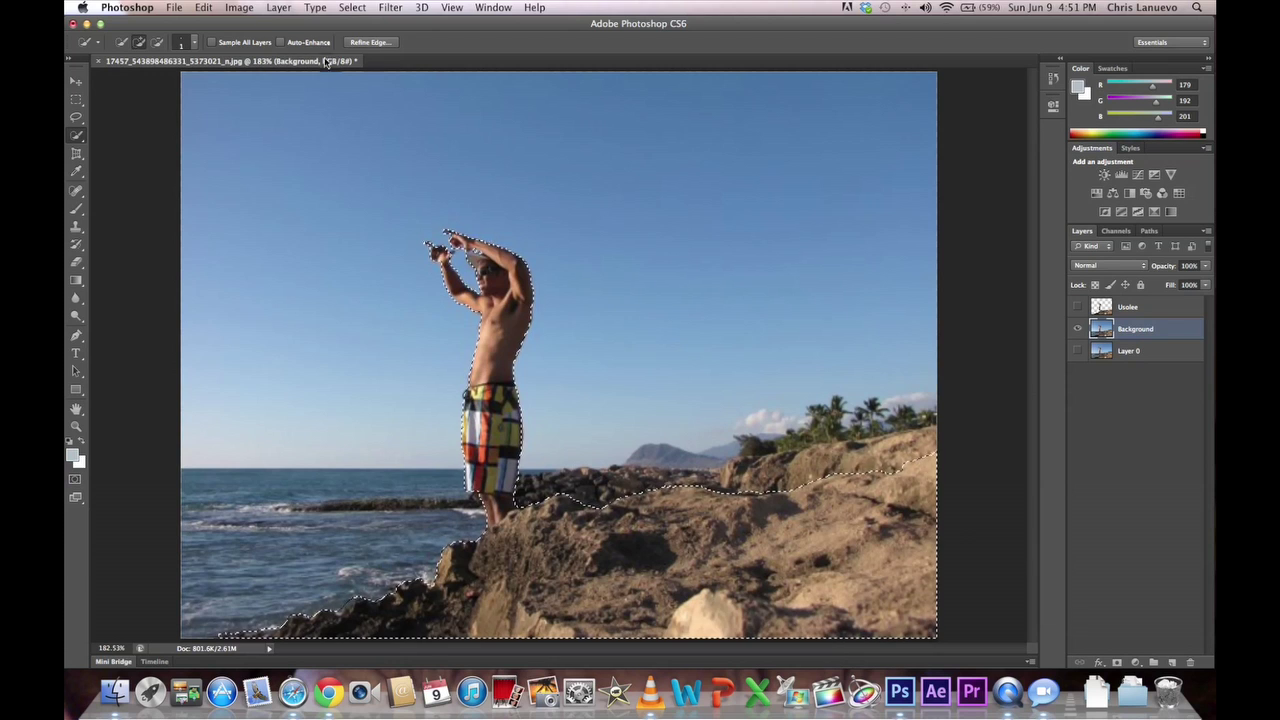
{"action": "left_click", "coordinate": [203, 7]}
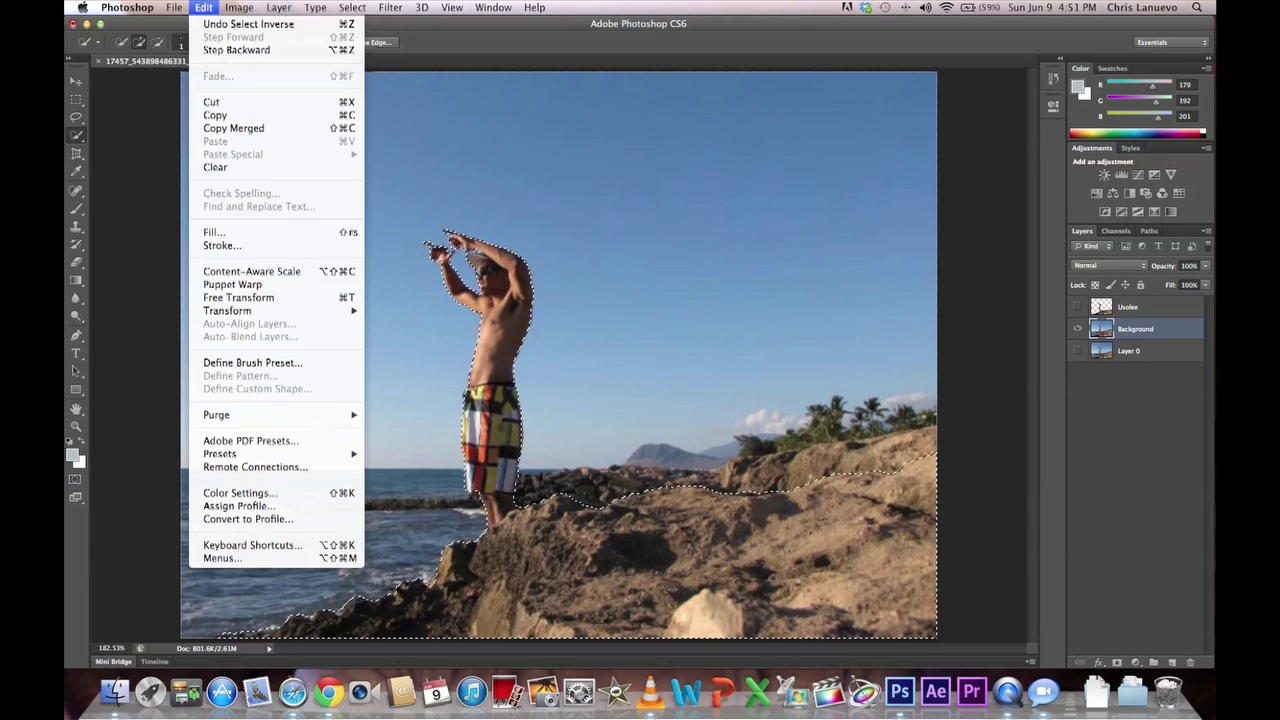
{"action": "left_click", "coordinate": [230, 232]}
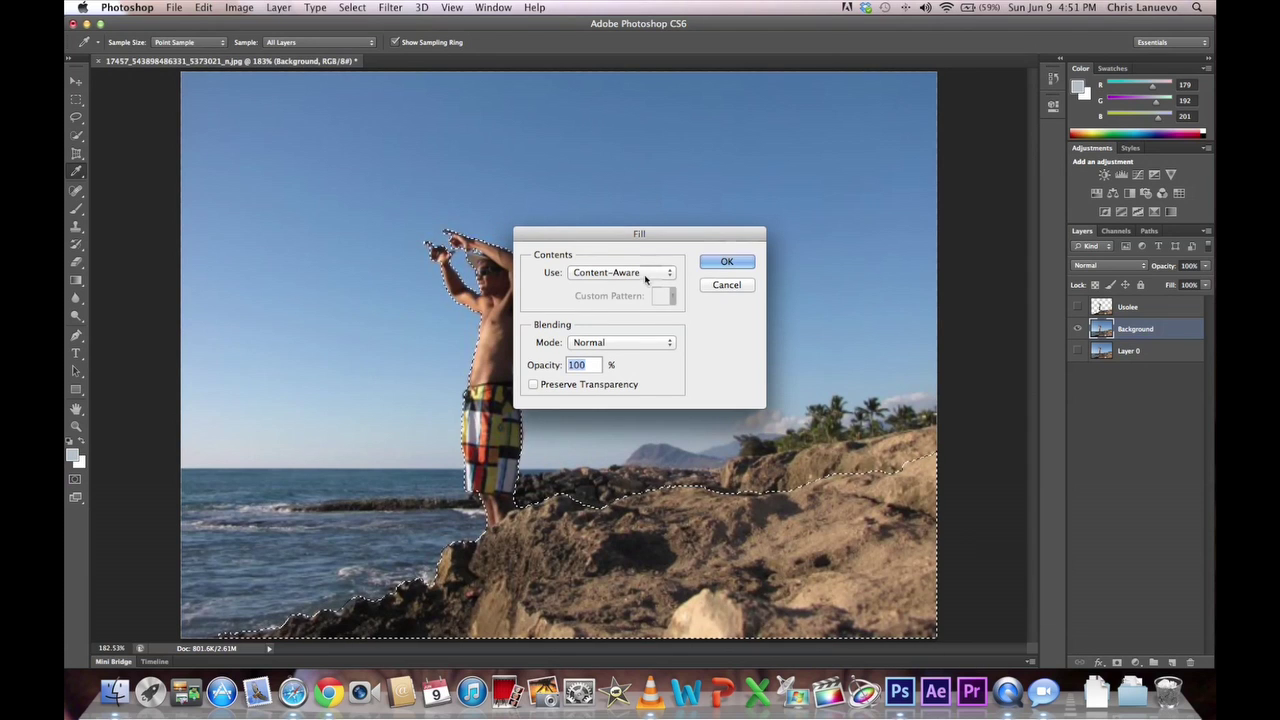
{"action": "left_click", "coordinate": [727, 261]}
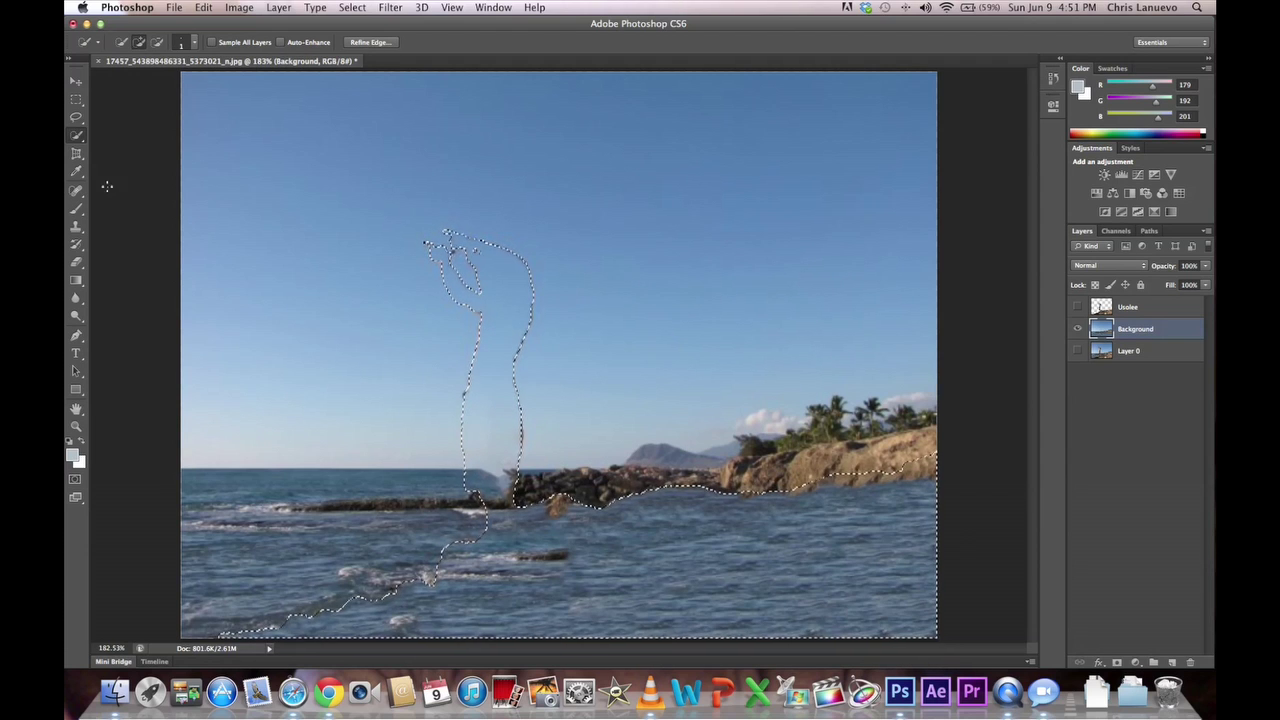
- Deselect and set up the Spot Healing Brush at 18 px
{"action": "left_click", "coordinate": [76, 99]}
{"action": "left_click", "coordinate": [257, 125]}
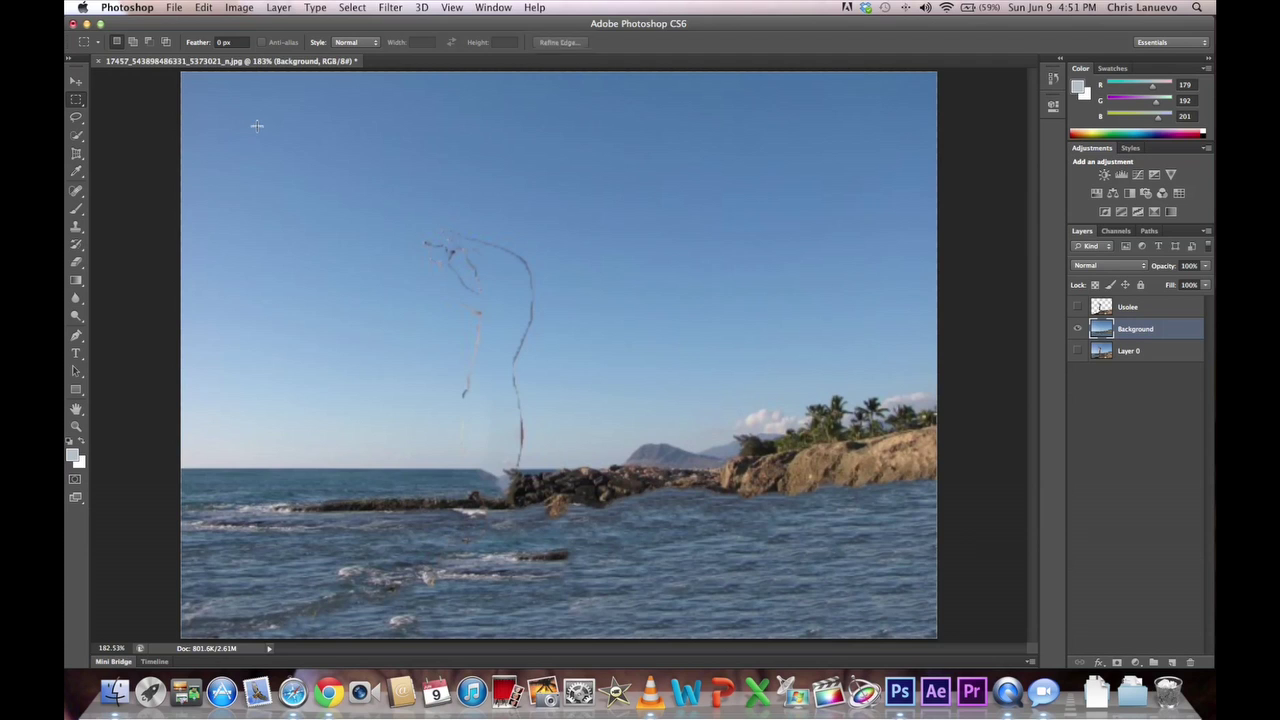
{"action": "left_click", "coordinate": [75, 191]}
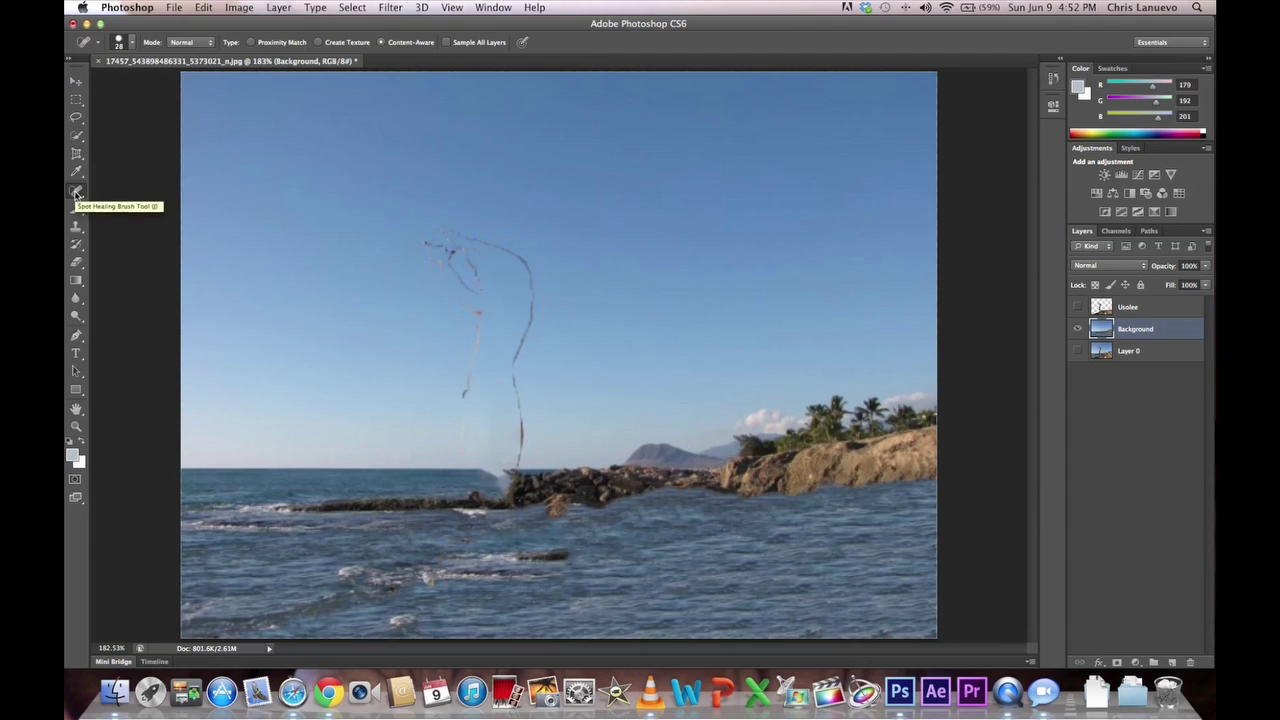
{"action": "left_click", "coordinate": [132, 48]}
{"action": "left_click_drag", "start_coordinate": [135, 77], "coordinate": [96, 82]}
{"action": "left_click", "coordinate": [334, 36]}
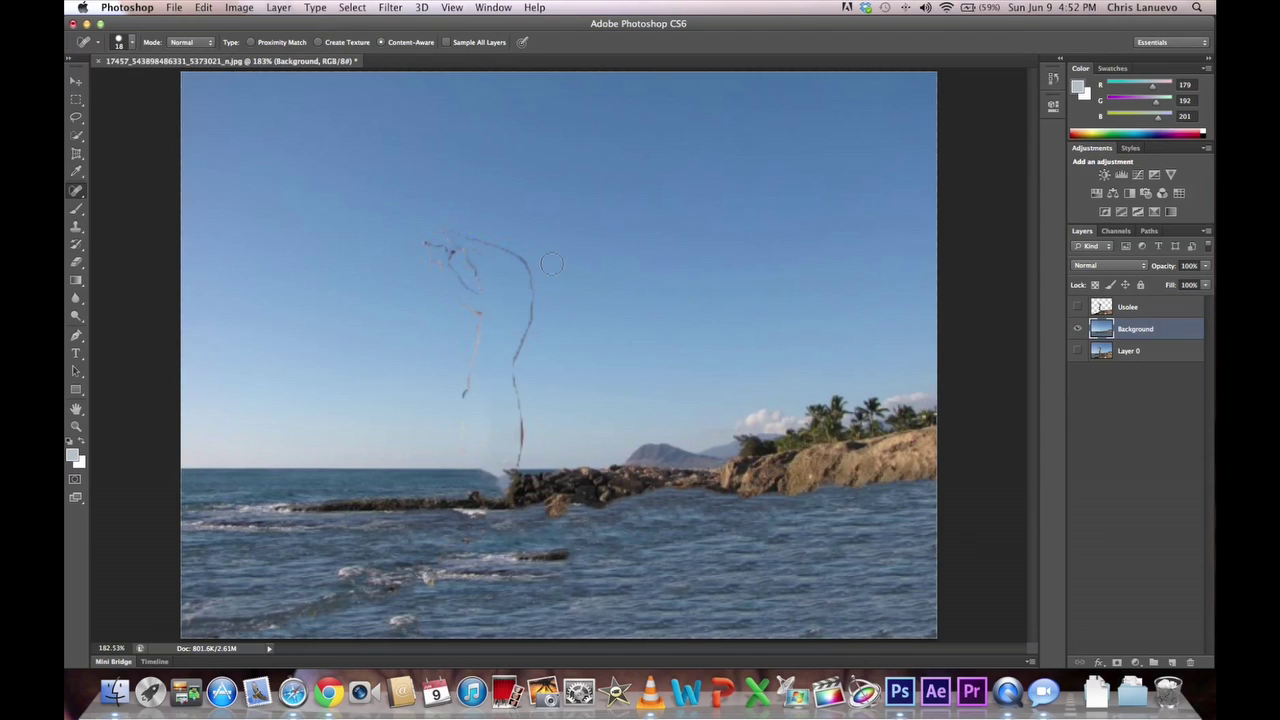
{"action": "left_click", "coordinate": [80, 192]}
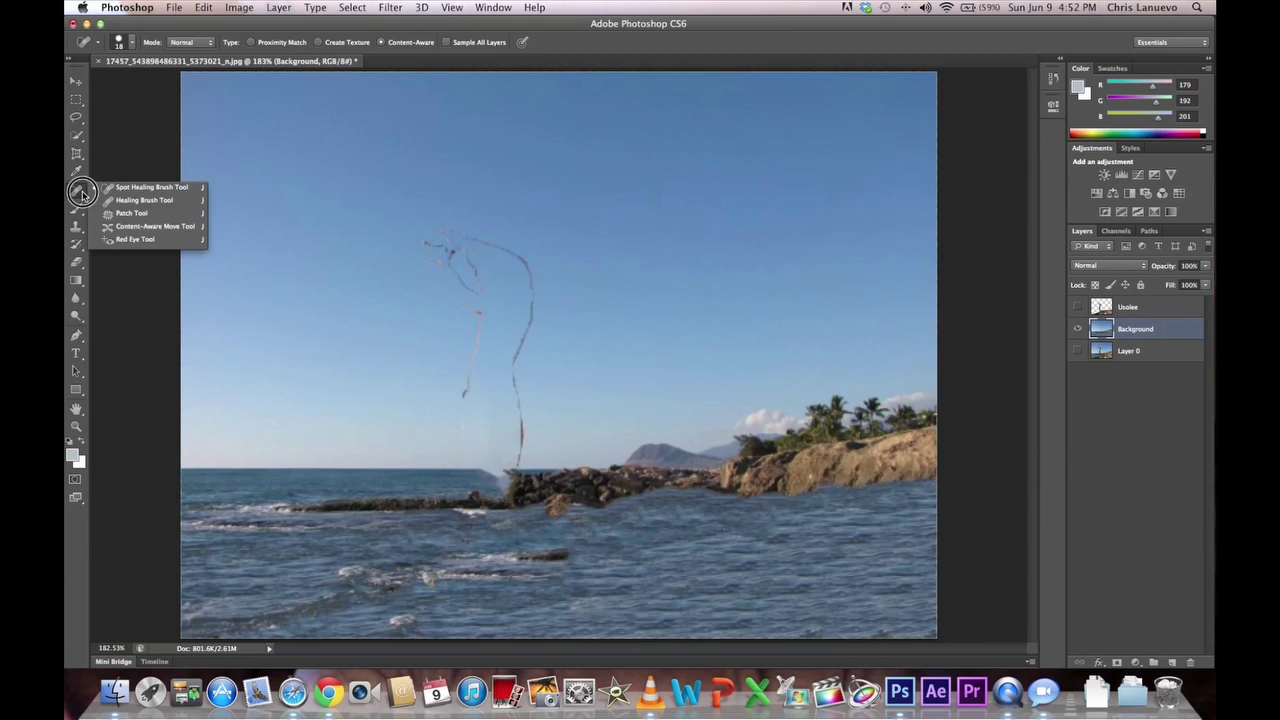
{"action": "left_click", "coordinate": [148, 187]}
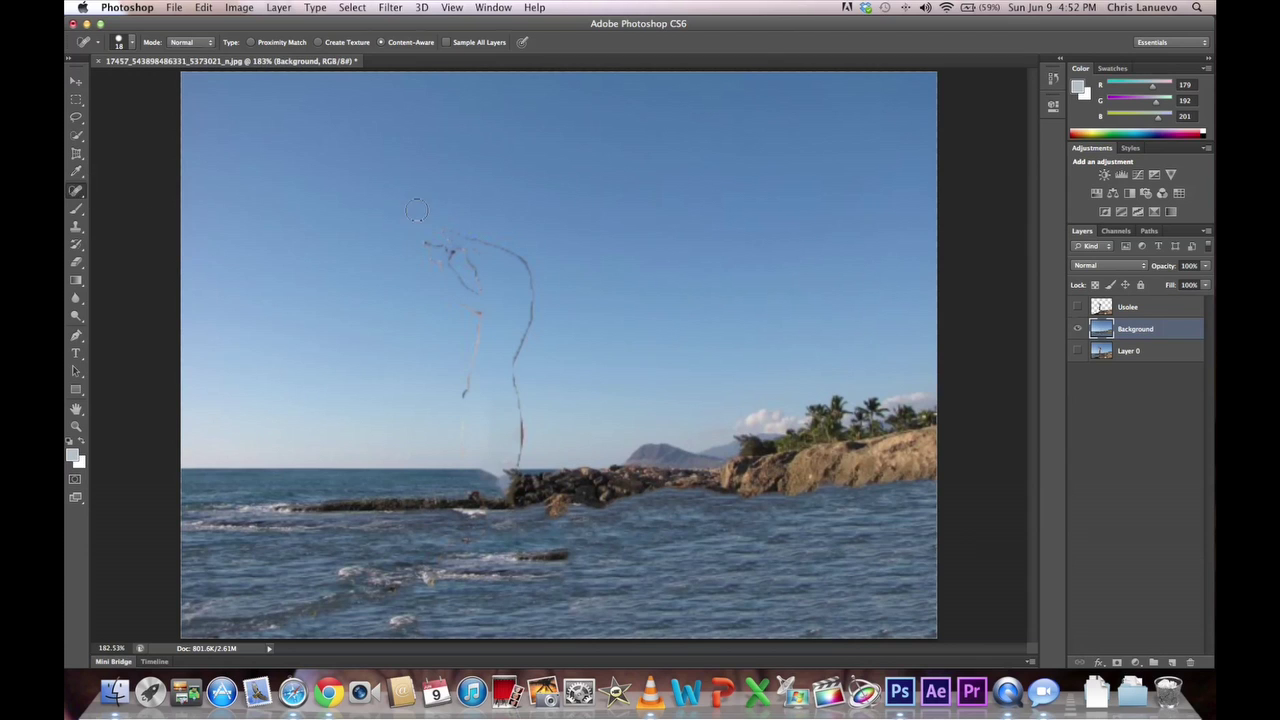
- Heal the cable streaks in the sky and the smudge at the rocks' left edge
{"action": "mouse_move", "coordinate": [484, 241]}
{"action": "left_mouse_down"}
{"action": "mouse_move", "coordinate": [517, 266]}
{"action": "mouse_move", "coordinate": [526, 306]}
{"action": "mouse_move", "coordinate": [511, 357]}
{"action": "mouse_move", "coordinate": [517, 460]}
{"action": "left_mouse_up"}
{"action": "left_click_drag", "start_coordinate": [486, 300], "coordinate": [448, 229]}
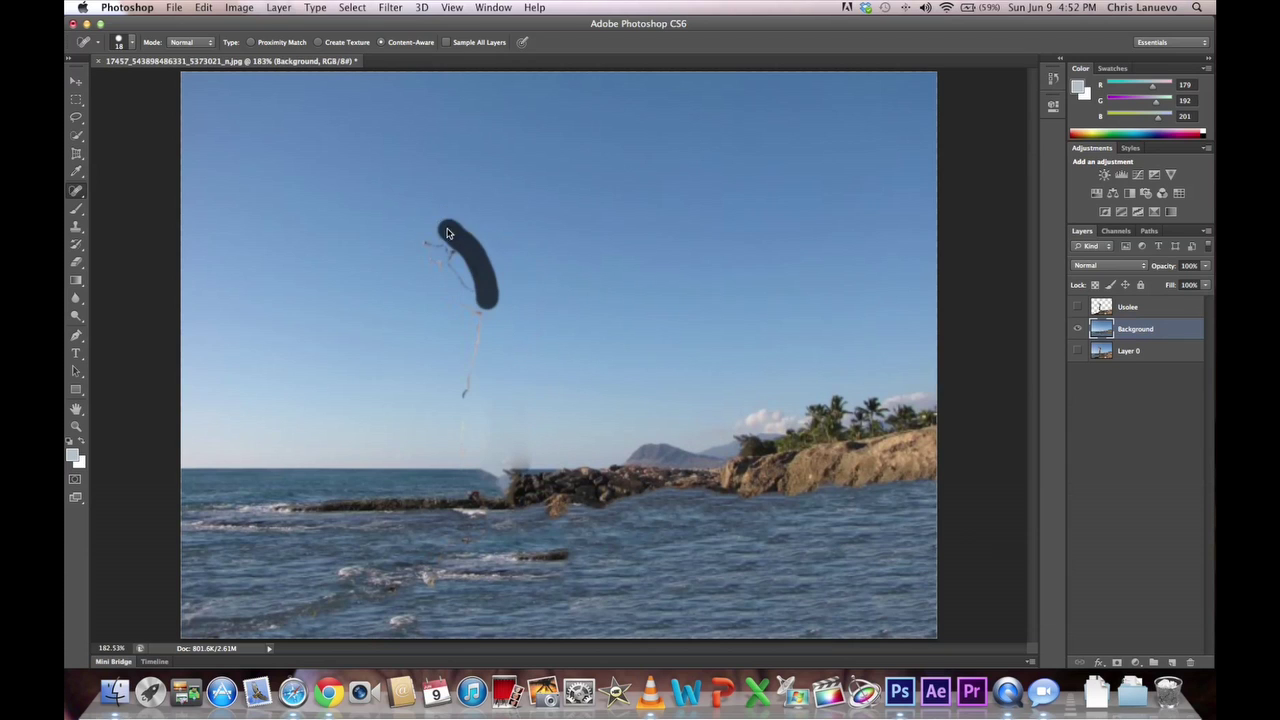
{"action": "mouse_move", "coordinate": [484, 296]}
{"action": "left_mouse_down"}
{"action": "mouse_move", "coordinate": [428, 245]}
{"action": "mouse_move", "coordinate": [428, 273]}
{"action": "mouse_move", "coordinate": [475, 322]}
{"action": "left_mouse_up"}
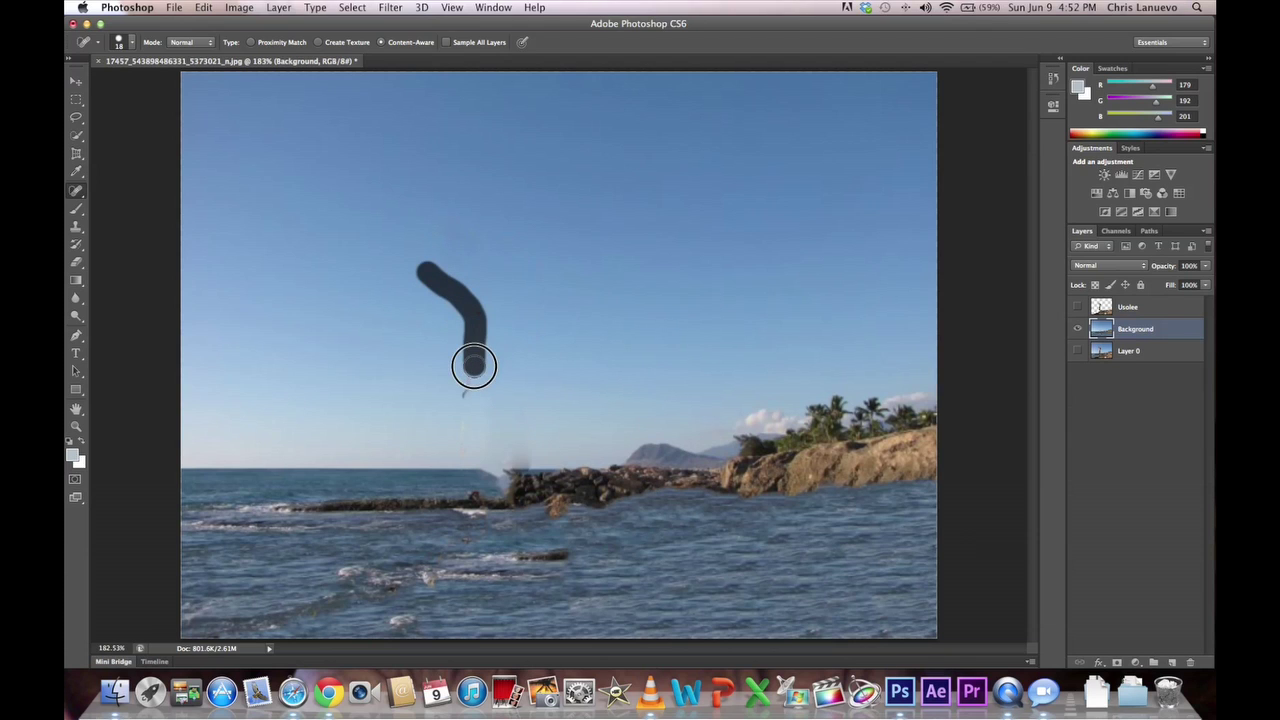
{"action": "left_click_drag", "start_coordinate": [474, 366], "coordinate": [458, 404]}
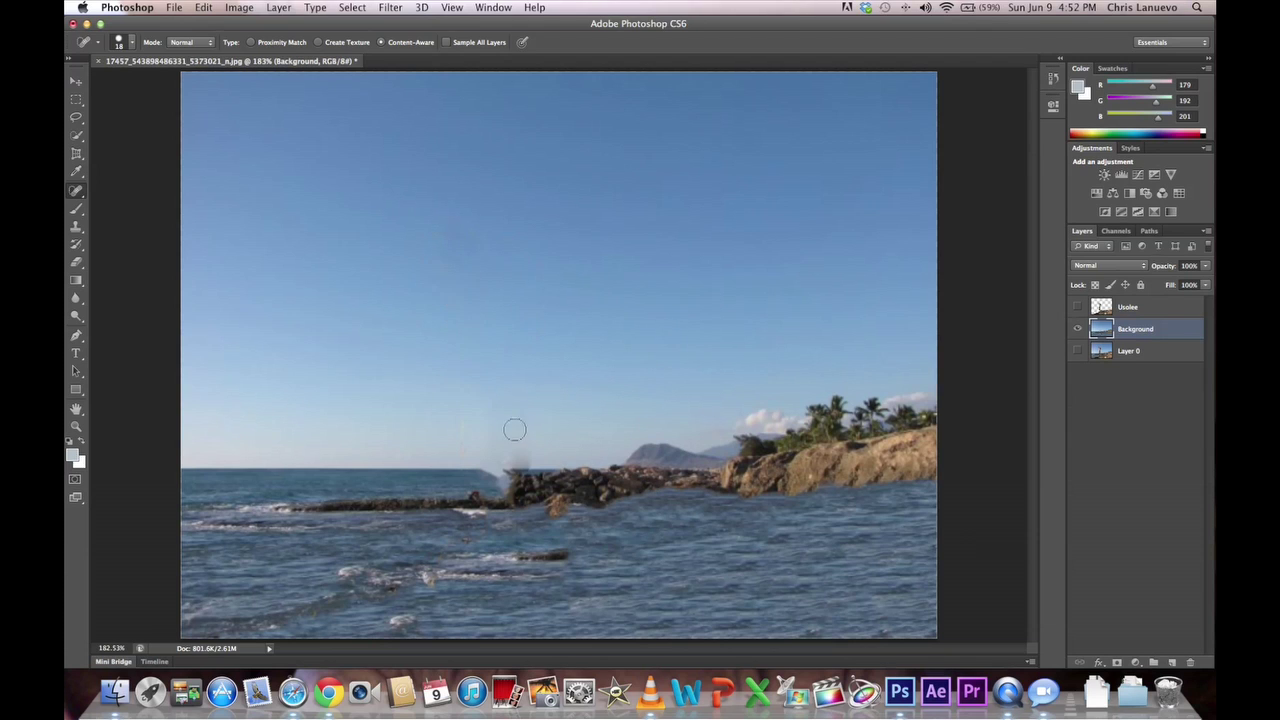
{"action": "mouse_move", "coordinate": [503, 488]}
{"action": "left_mouse_down"}
{"action": "mouse_move", "coordinate": [498, 476]}
{"action": "mouse_move", "coordinate": [508, 482]}
{"action": "left_mouse_up"}
- With the Clone Stamp, sample clean sea and paint over the smudge beside the rocks
{"action": "left_click", "coordinate": [77, 228]}
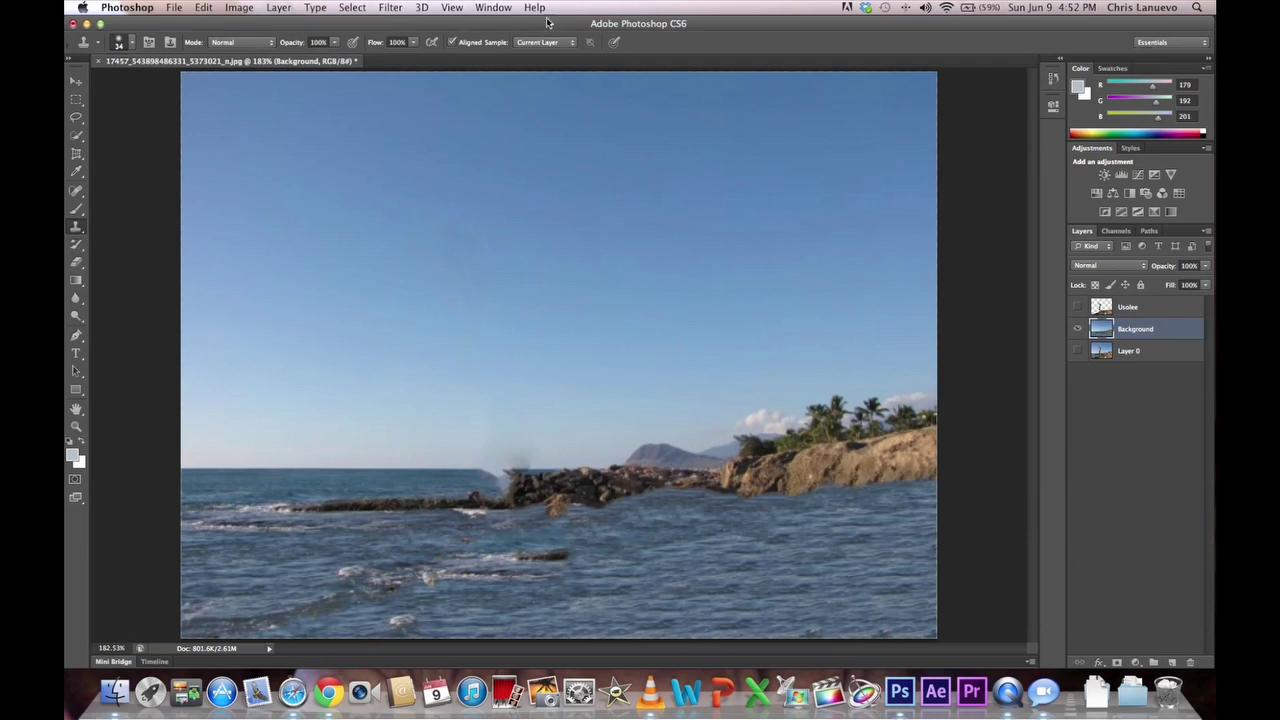
{"action": "left_click", "coordinate": [422, 469], "text": "alt"}
{"action": "left_click_drag", "start_coordinate": [474, 467], "coordinate": [521, 469]}
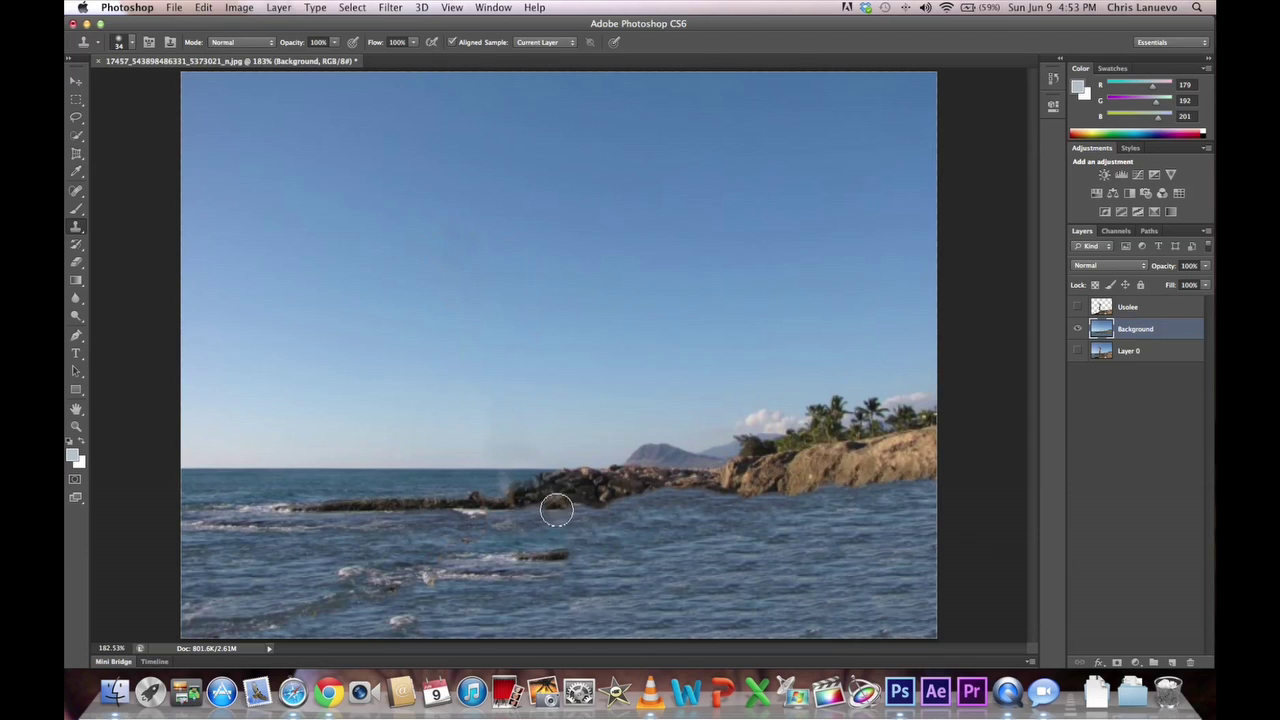
- Sample rock texture and clone the right-hand rocks lower plus a long rock strip across the sea
{"action": "left_click", "coordinate": [474, 507], "text": "alt"}
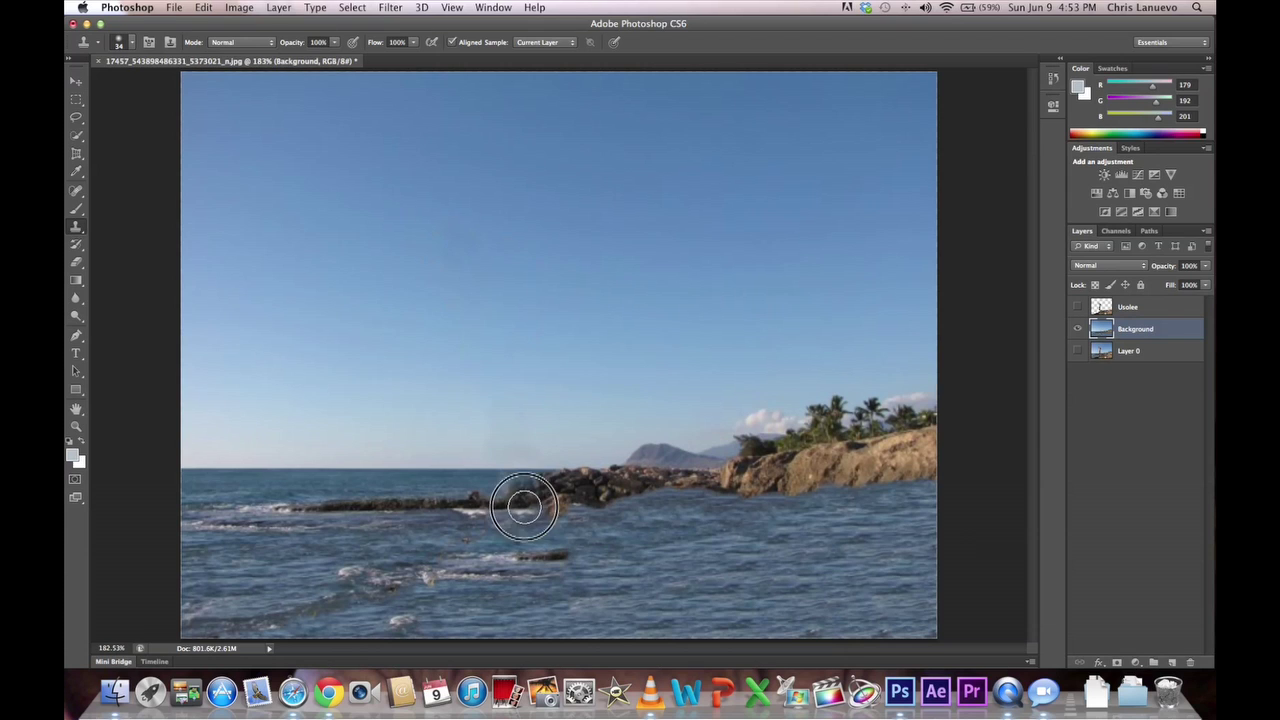
{"action": "mouse_move", "coordinate": [928, 488]}
{"action": "left_mouse_down"}
{"action": "mouse_move", "coordinate": [650, 504]}
{"action": "mouse_move", "coordinate": [905, 510]}
{"action": "mouse_move", "coordinate": [925, 533]}
{"action": "mouse_move", "coordinate": [884, 504]}
{"action": "mouse_move", "coordinate": [860, 545]}
{"action": "left_mouse_up"}
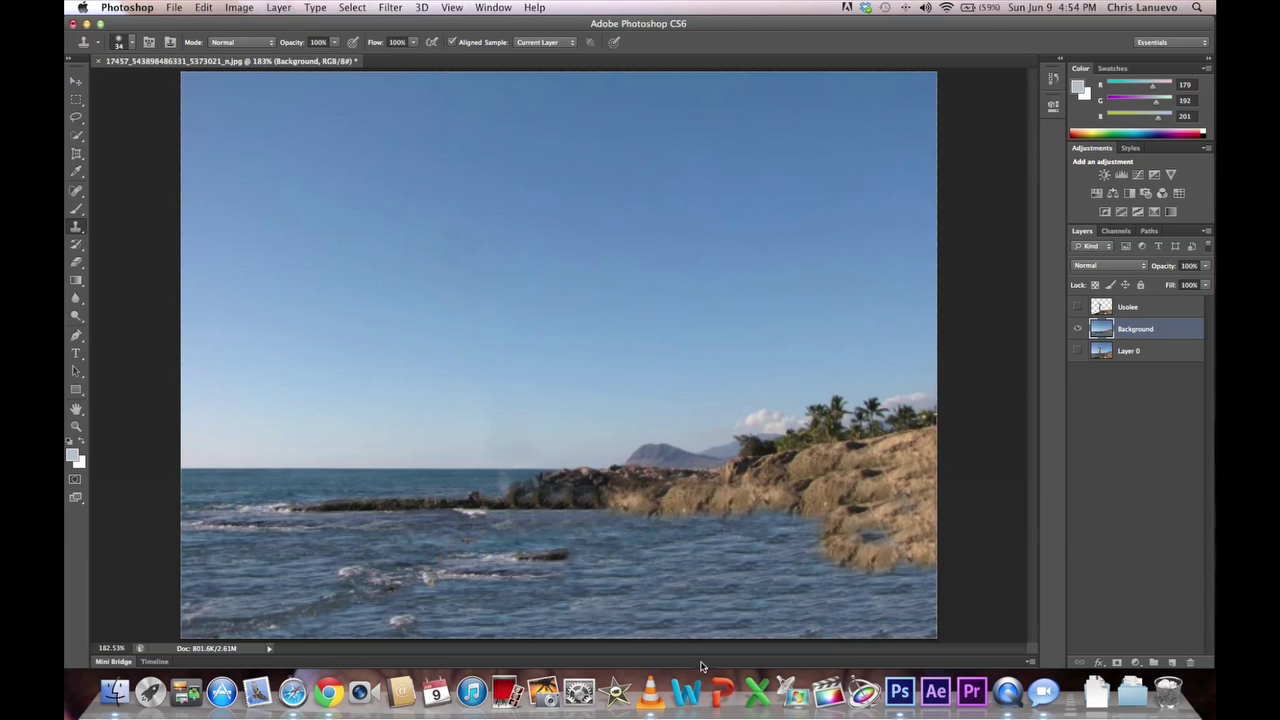
{"action": "left_click_drag", "start_coordinate": [555, 553], "coordinate": [765, 548]}
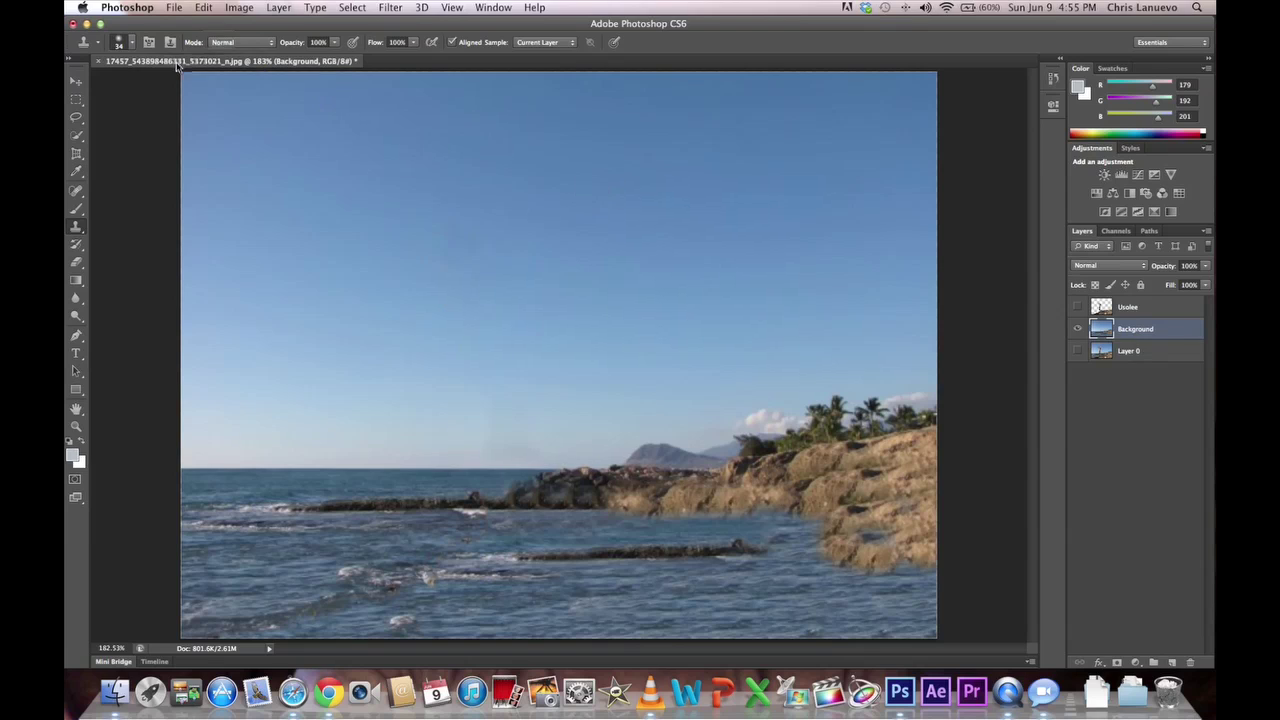
- Duplicate the Background layer and name the copy Middle Layer
{"action": "left_click", "coordinate": [78, 134]}
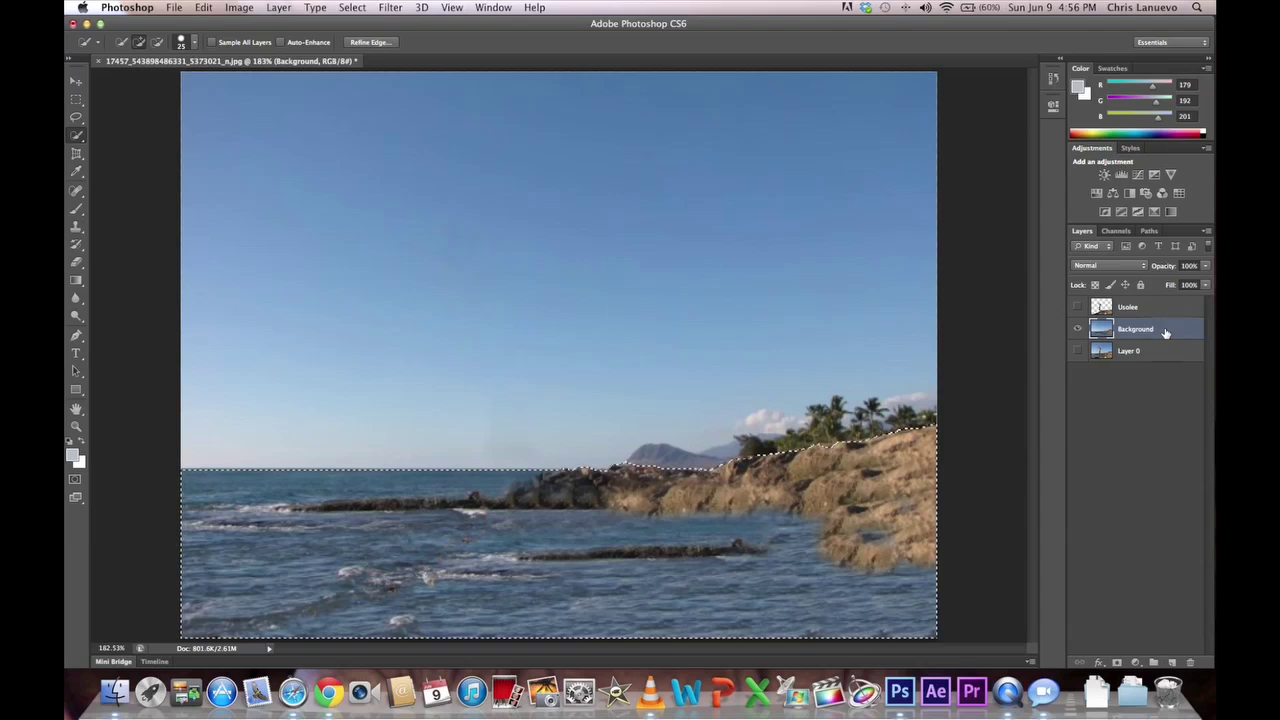
{"action": "left_click_drag", "start_coordinate": [1173, 342], "coordinate": [1172, 662]}
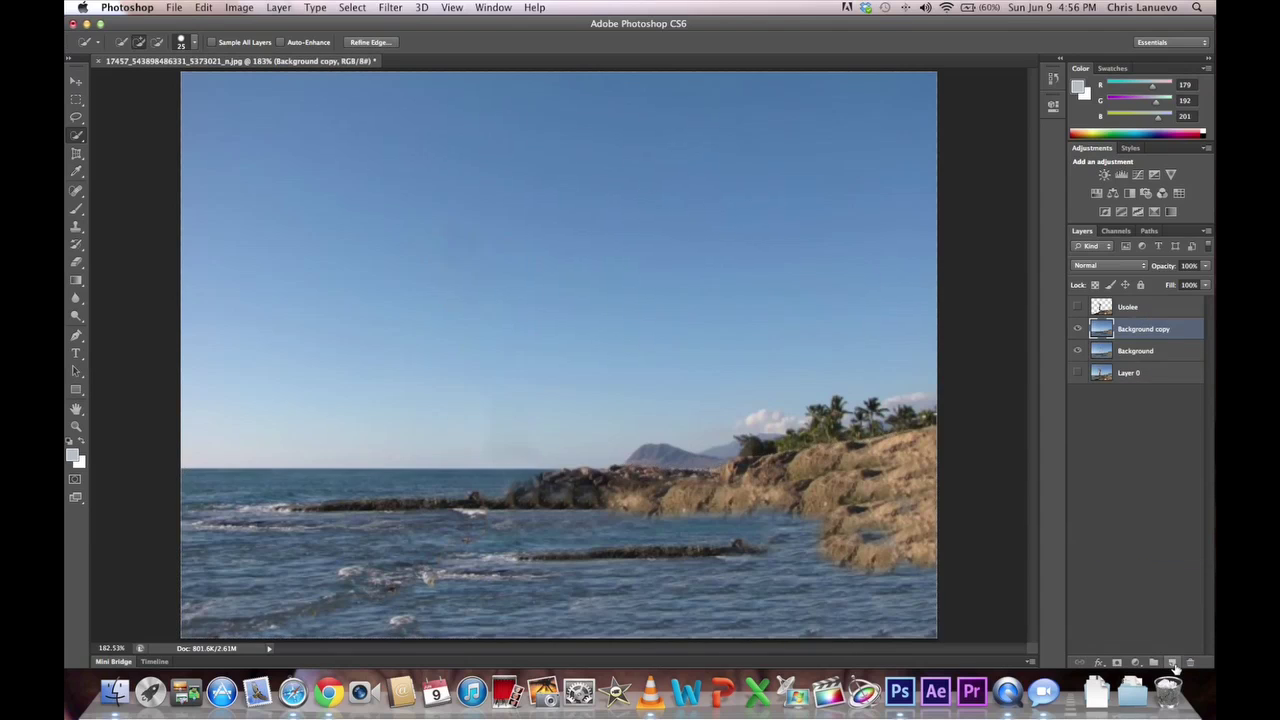
{"action": "double_click", "coordinate": [1146, 329]}
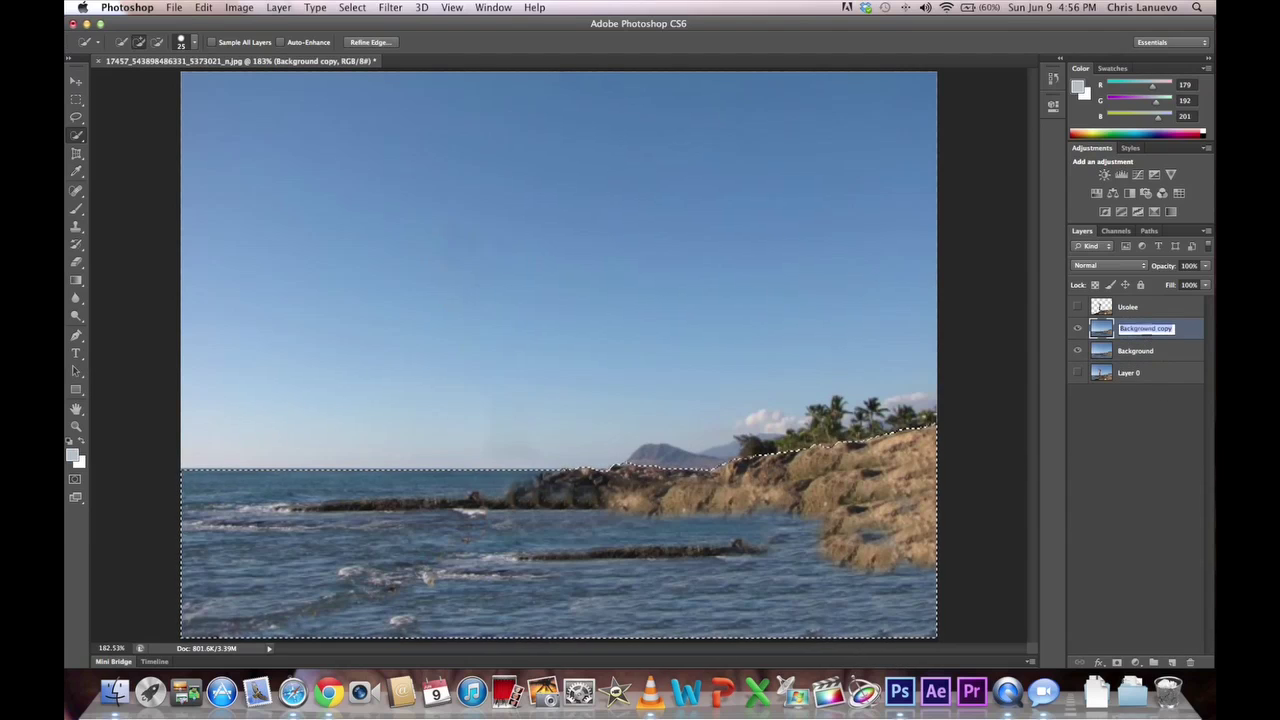
{"action": "type", "text": "Middle L"}
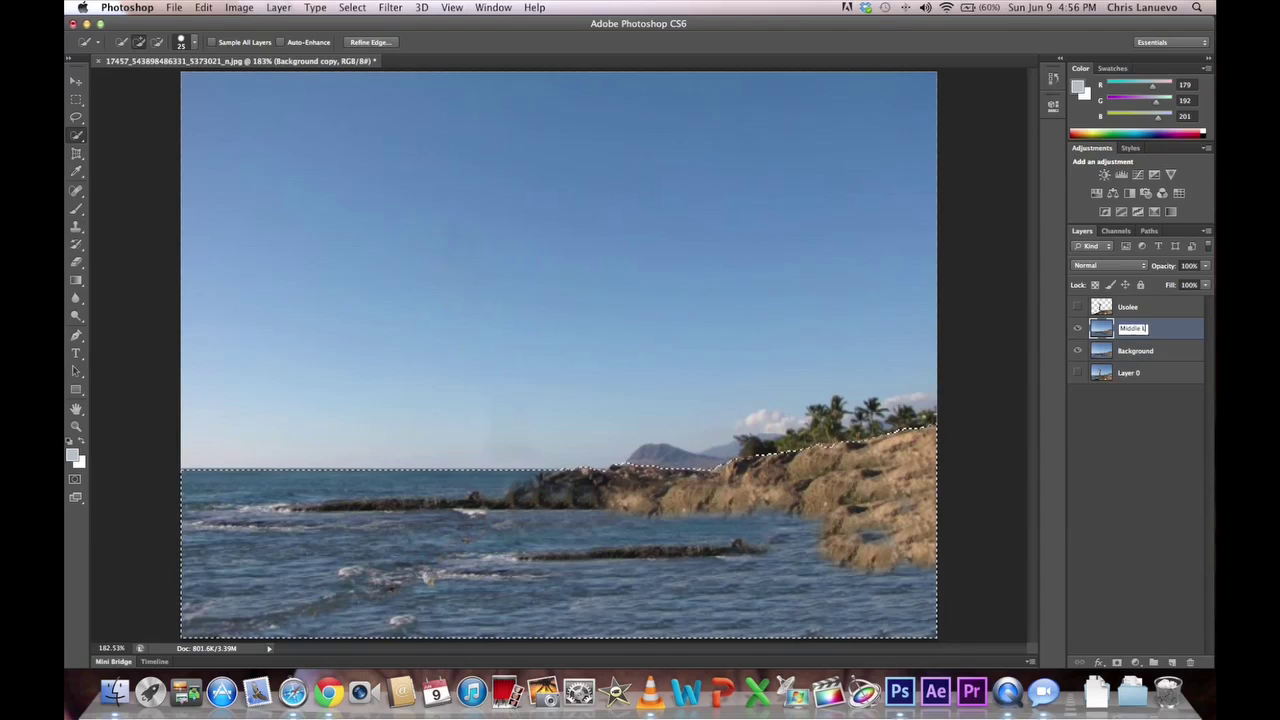
{"action": "type", "text": "ayer"}
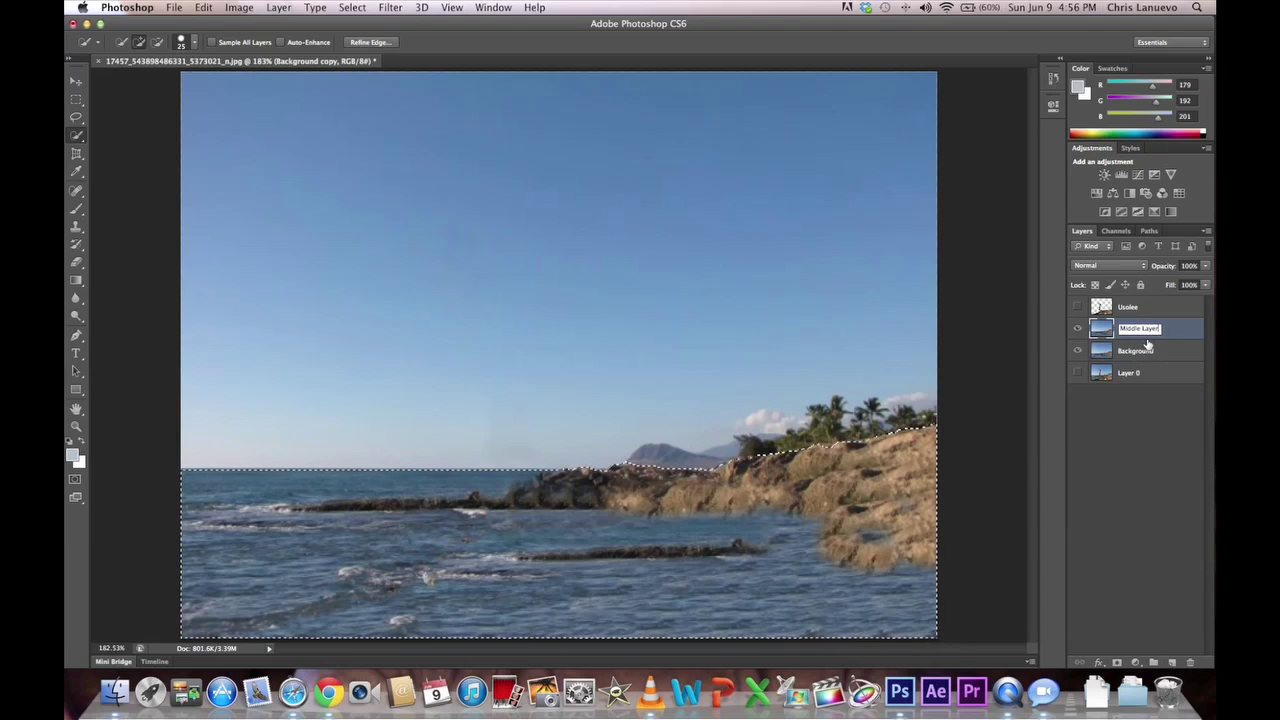
{"action": "key", "text": "Return"}
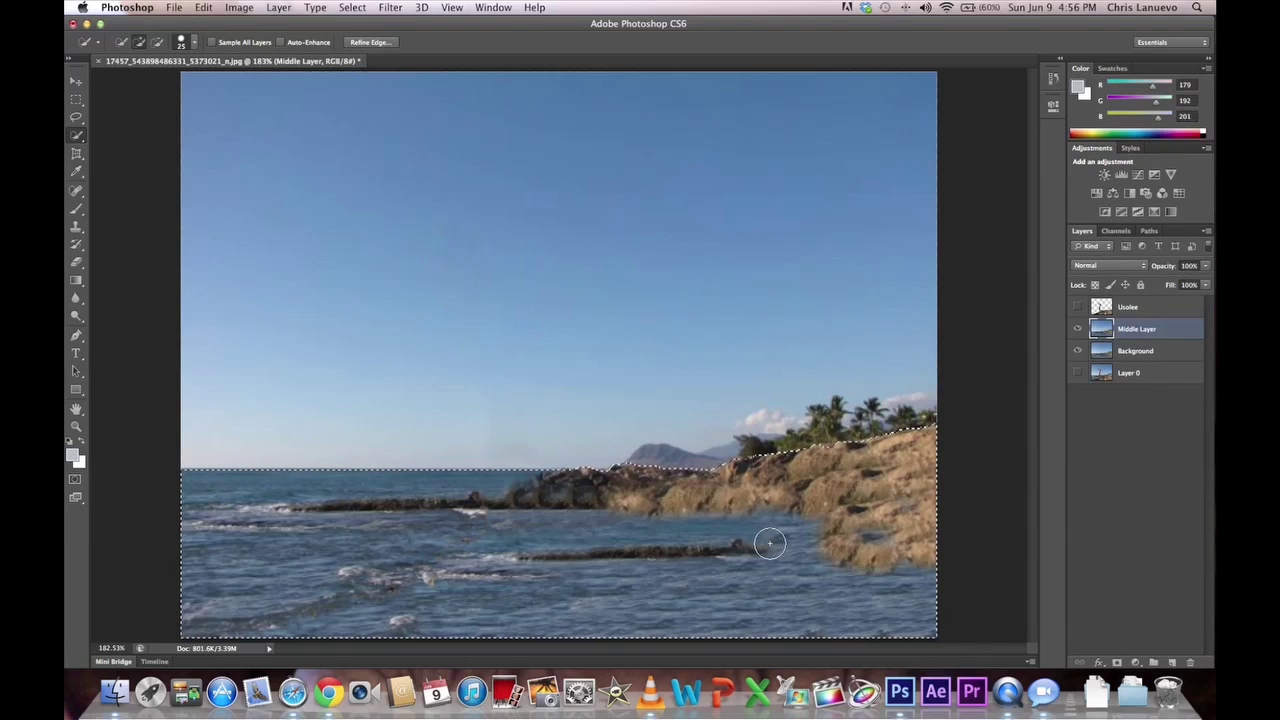
- Delete the sky from Middle Layer, then hide it and make Background active
{"action": "right_click", "coordinate": [770, 544]}
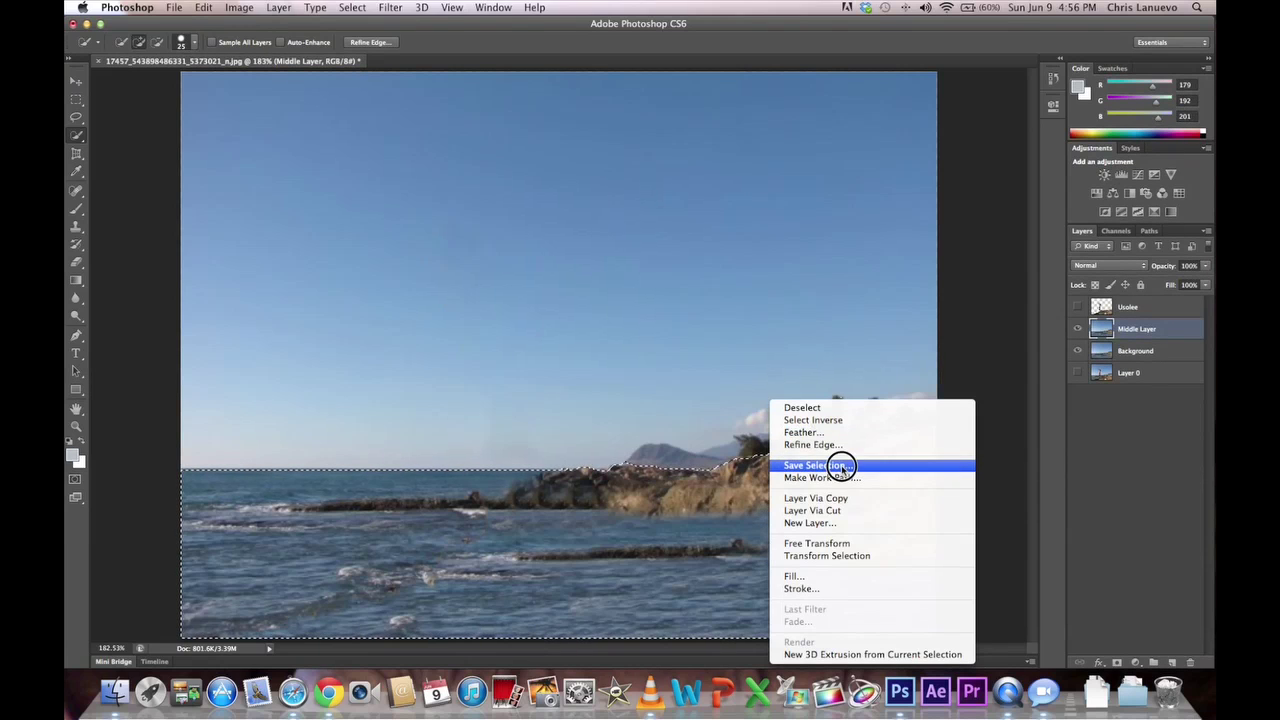
{"action": "left_click", "coordinate": [840, 420]}
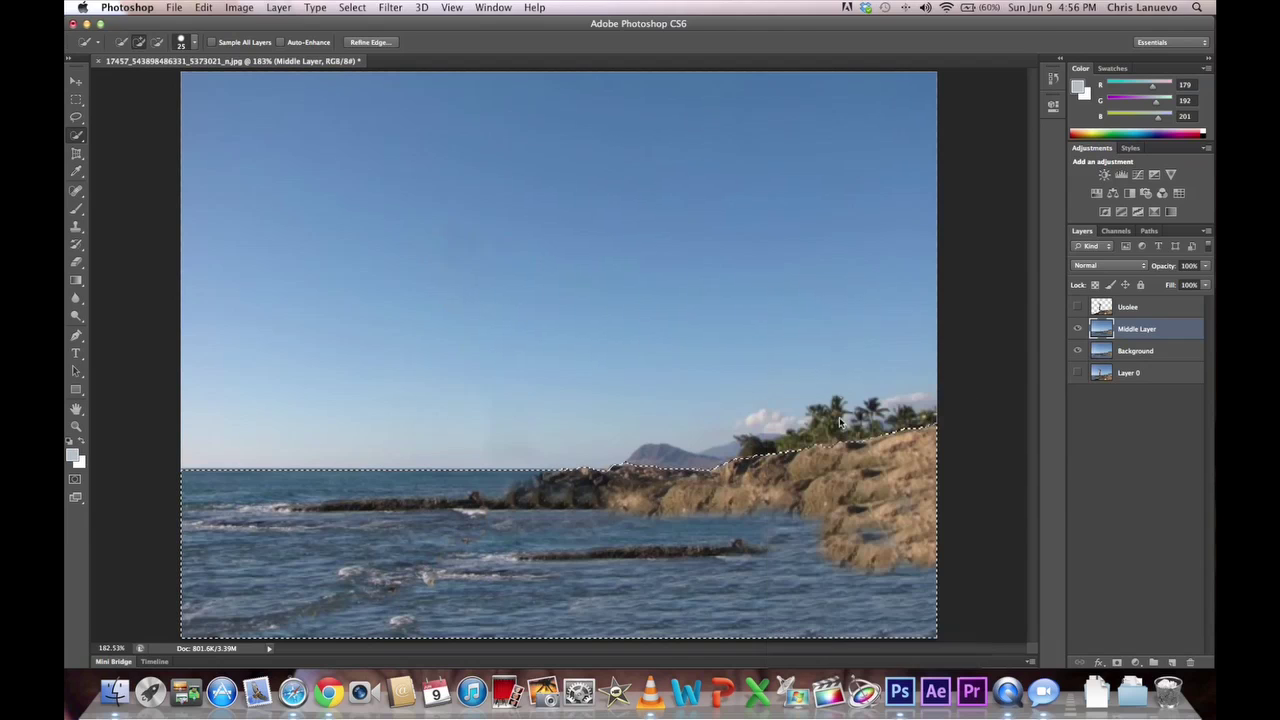
{"action": "key", "text": "Delete"}
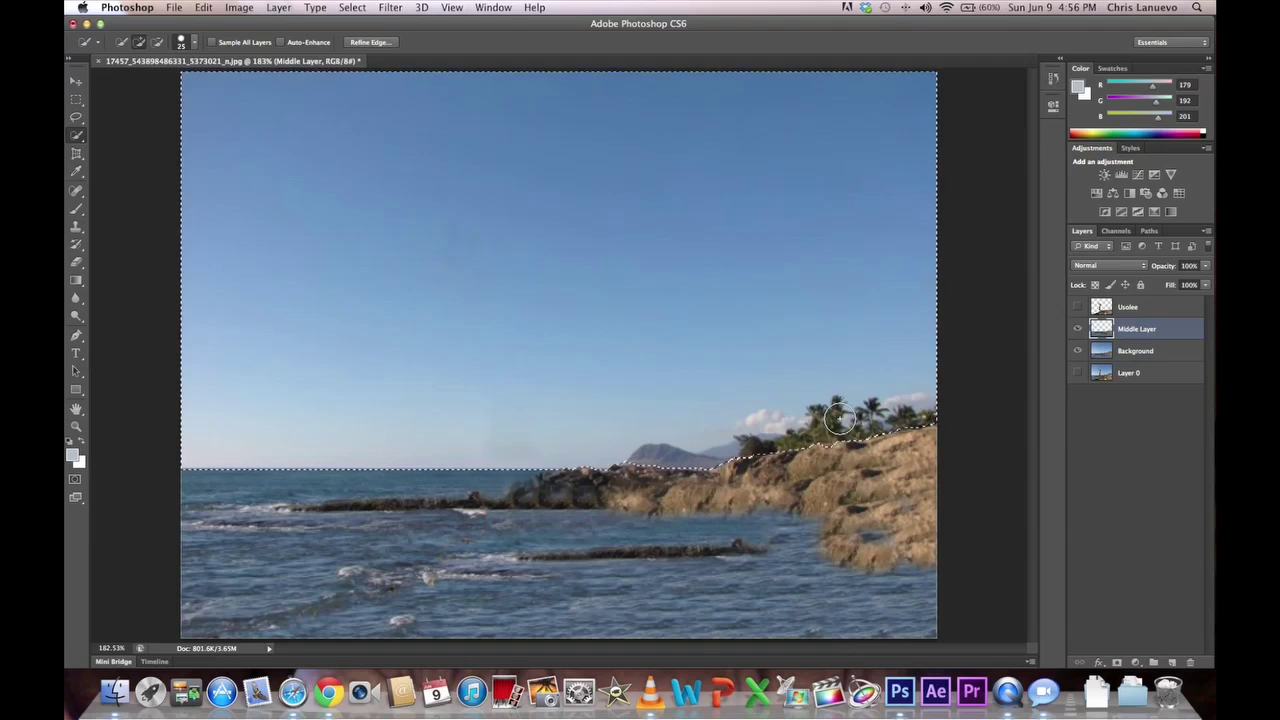
{"action": "left_click", "coordinate": [1078, 352]}
{"action": "left_click", "coordinate": [1079, 330]}
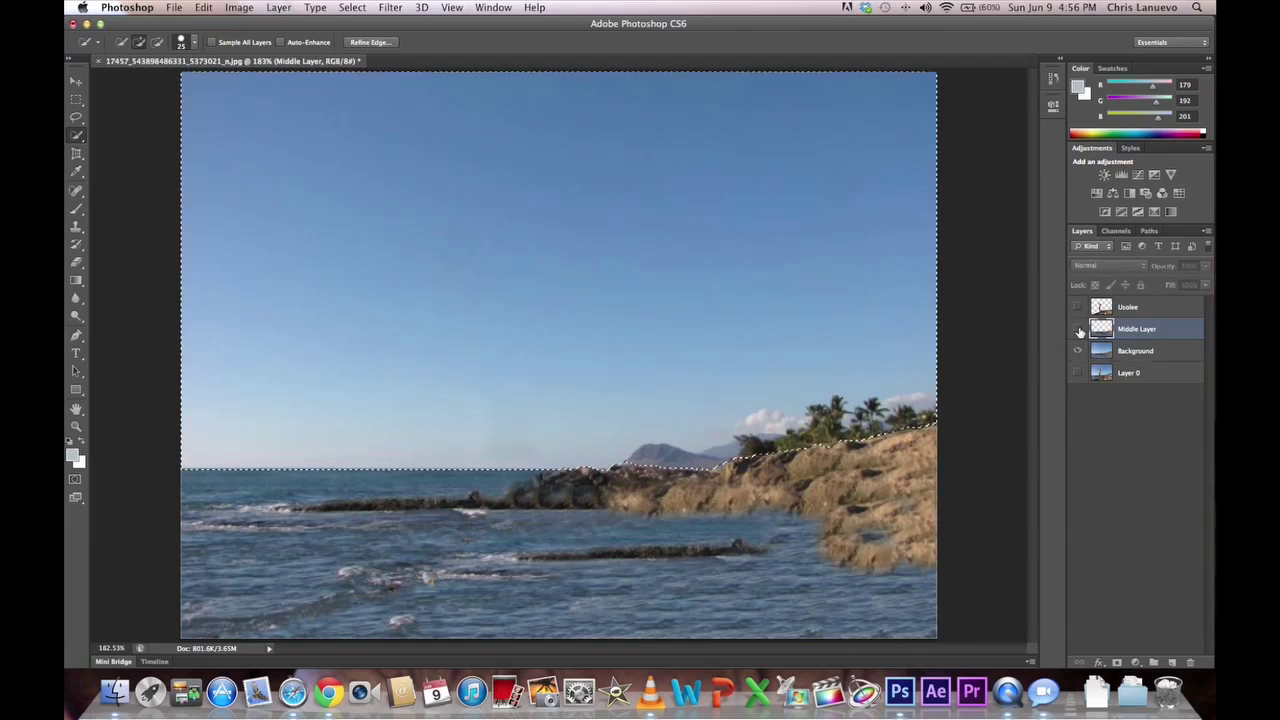
{"action": "left_click", "coordinate": [1150, 352]}
- Invert the selection to the sea and rocks and content-aware fill them on Background
{"action": "right_click", "coordinate": [741, 321]}
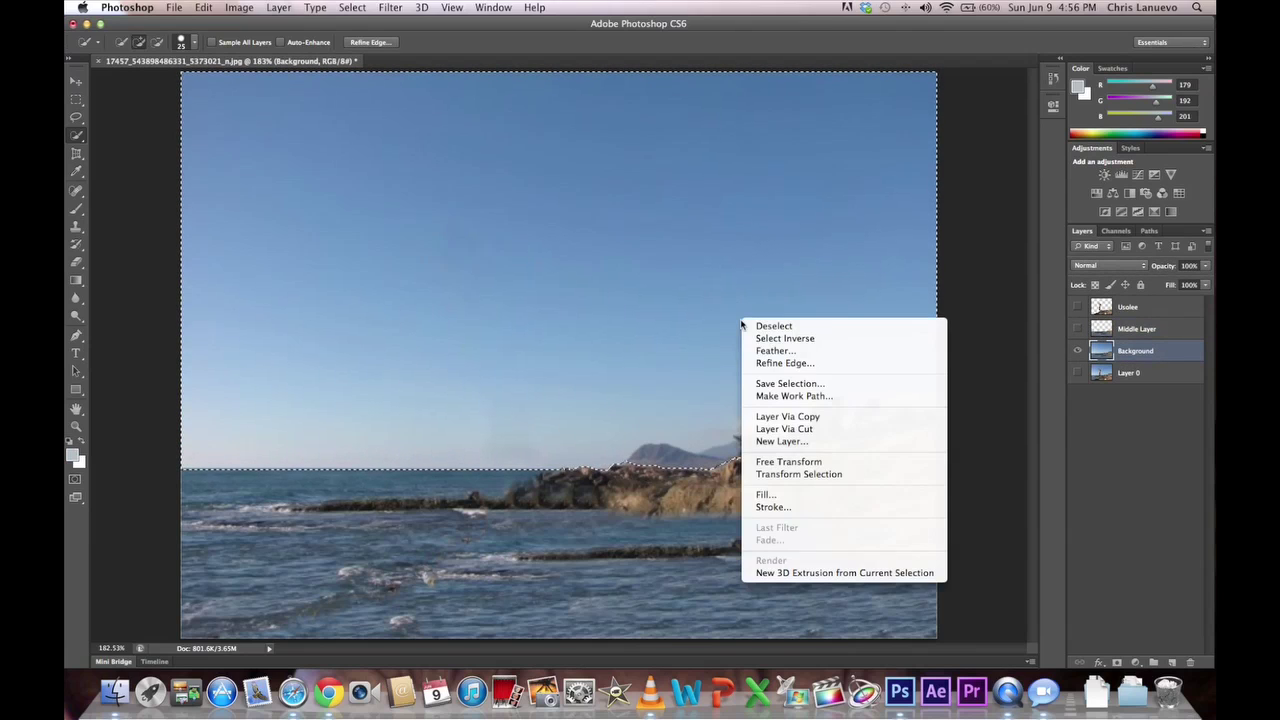
{"action": "left_click", "coordinate": [782, 339]}
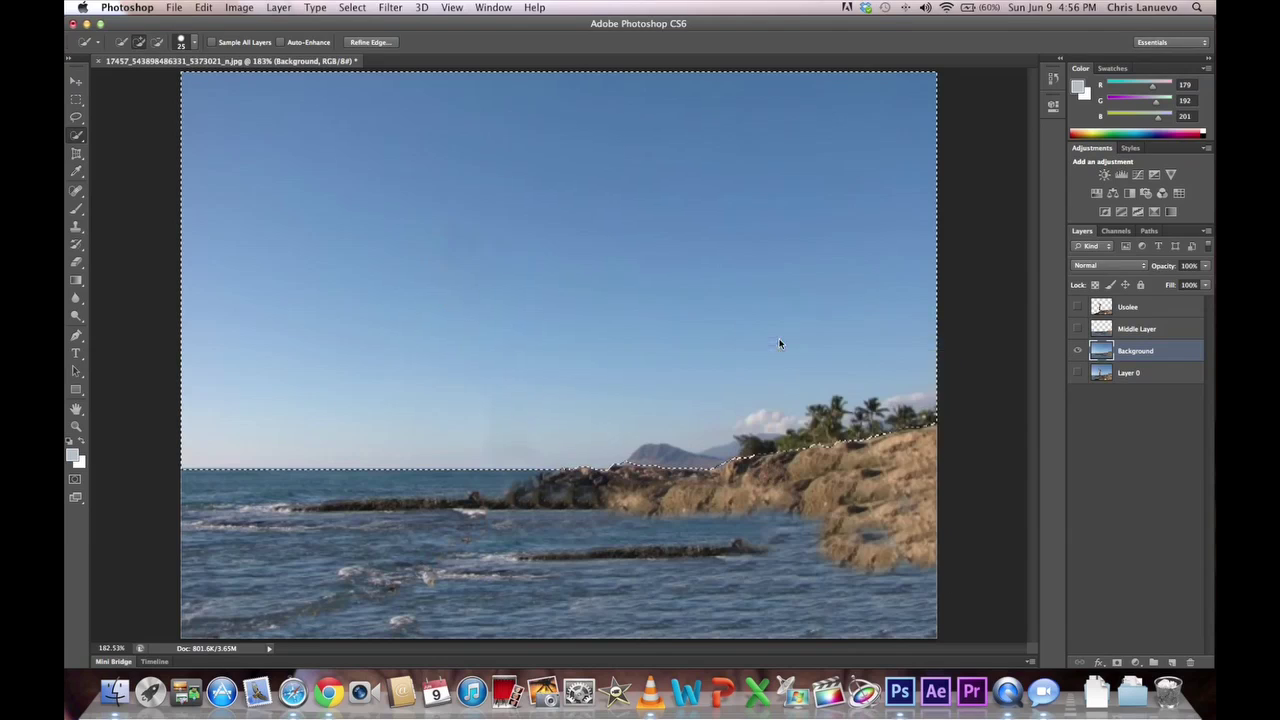
{"action": "left_click", "coordinate": [203, 7]}
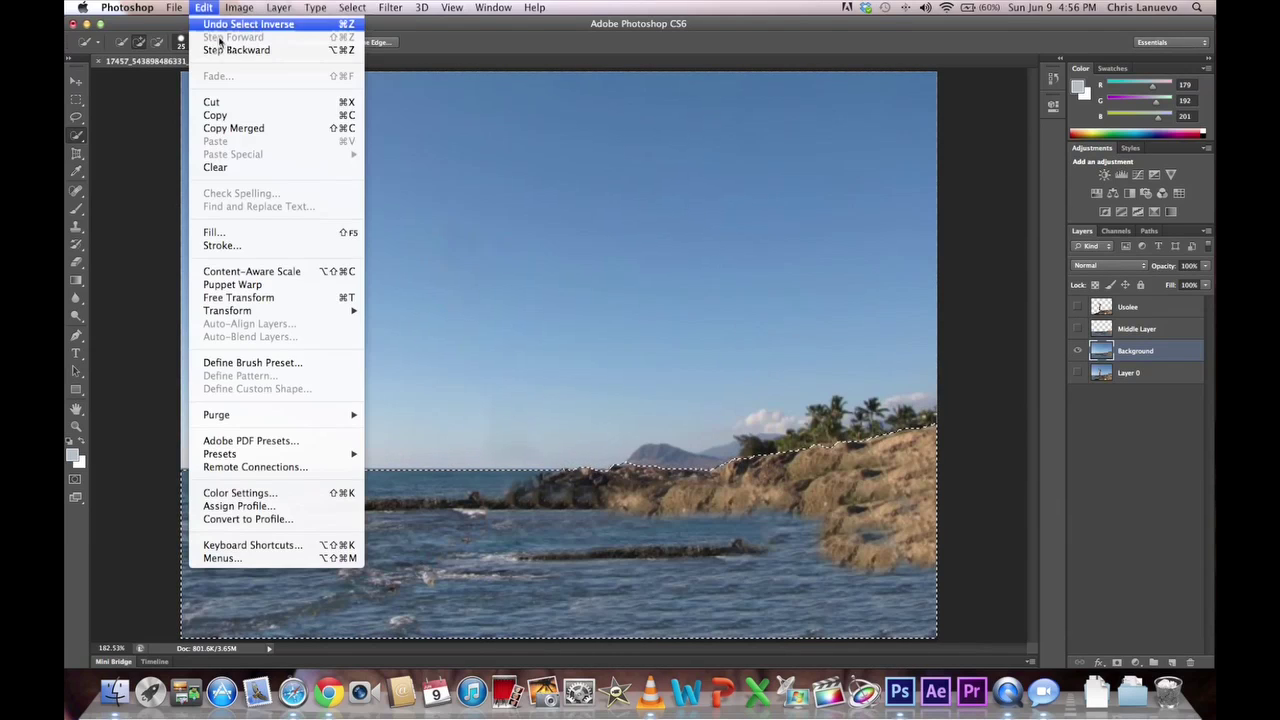
{"action": "left_click", "coordinate": [236, 232]}
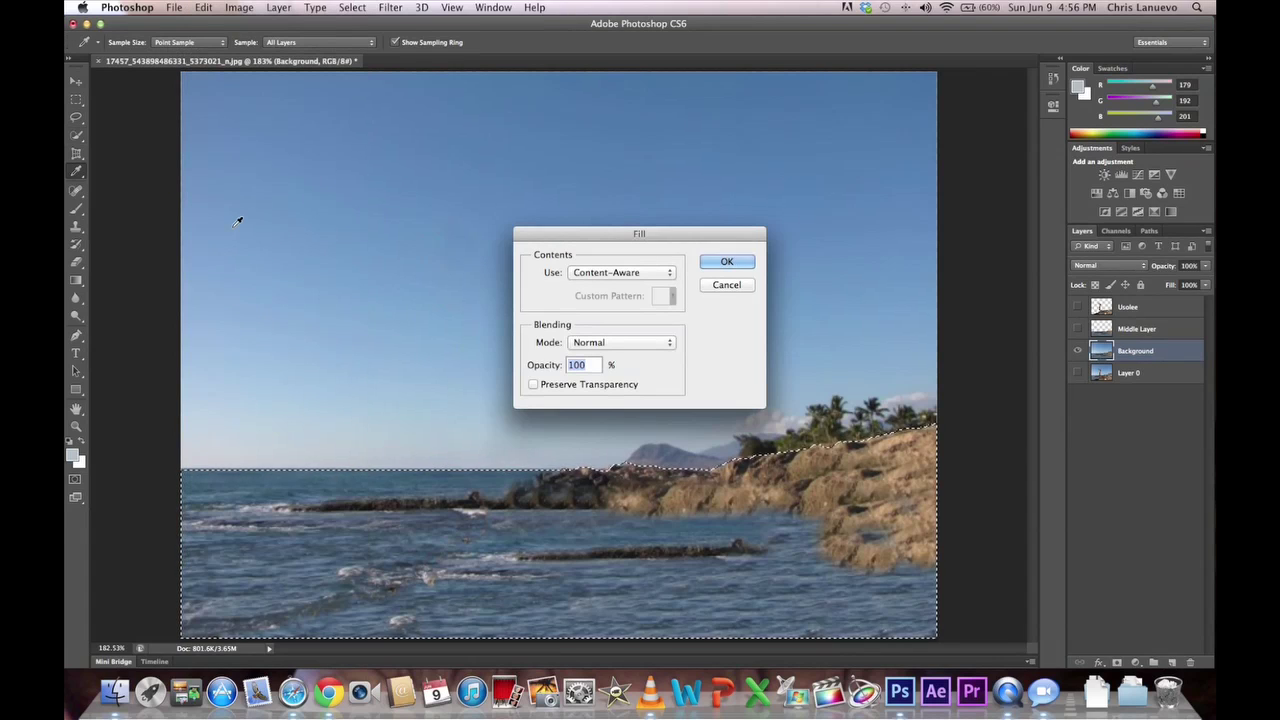
{"action": "left_click", "coordinate": [735, 262]}
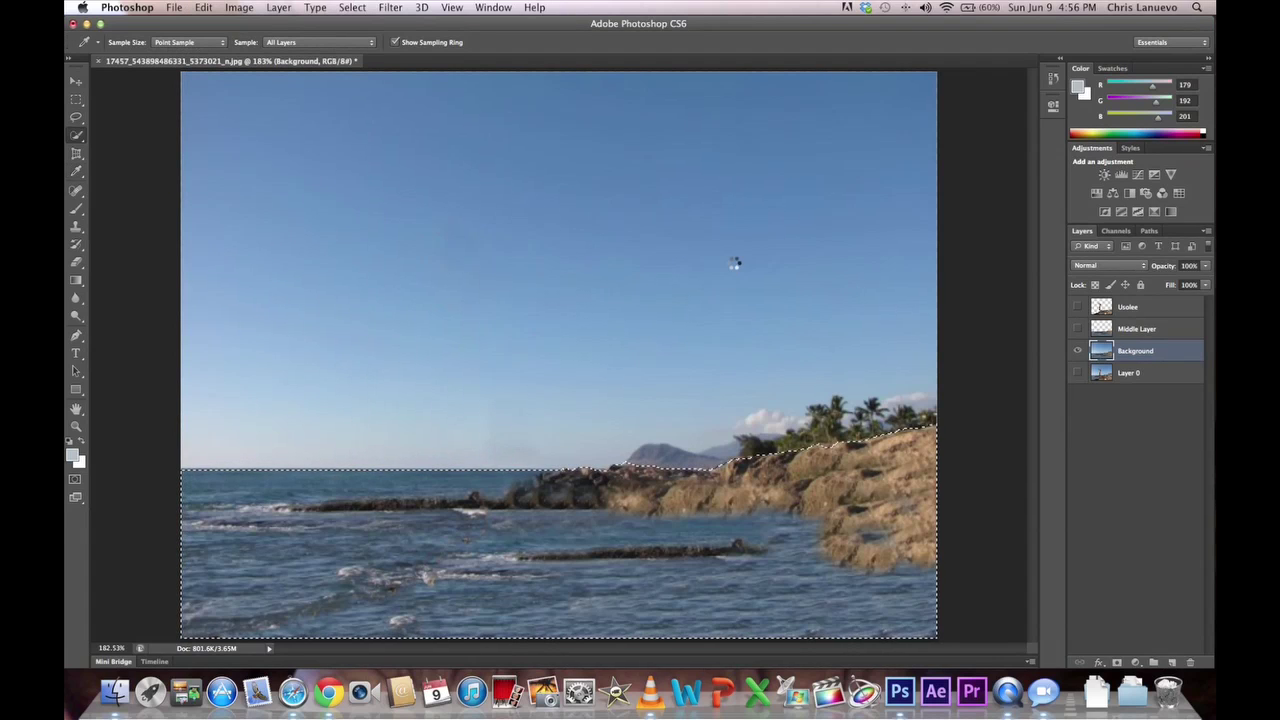
{"action": "key", "text": "j"}
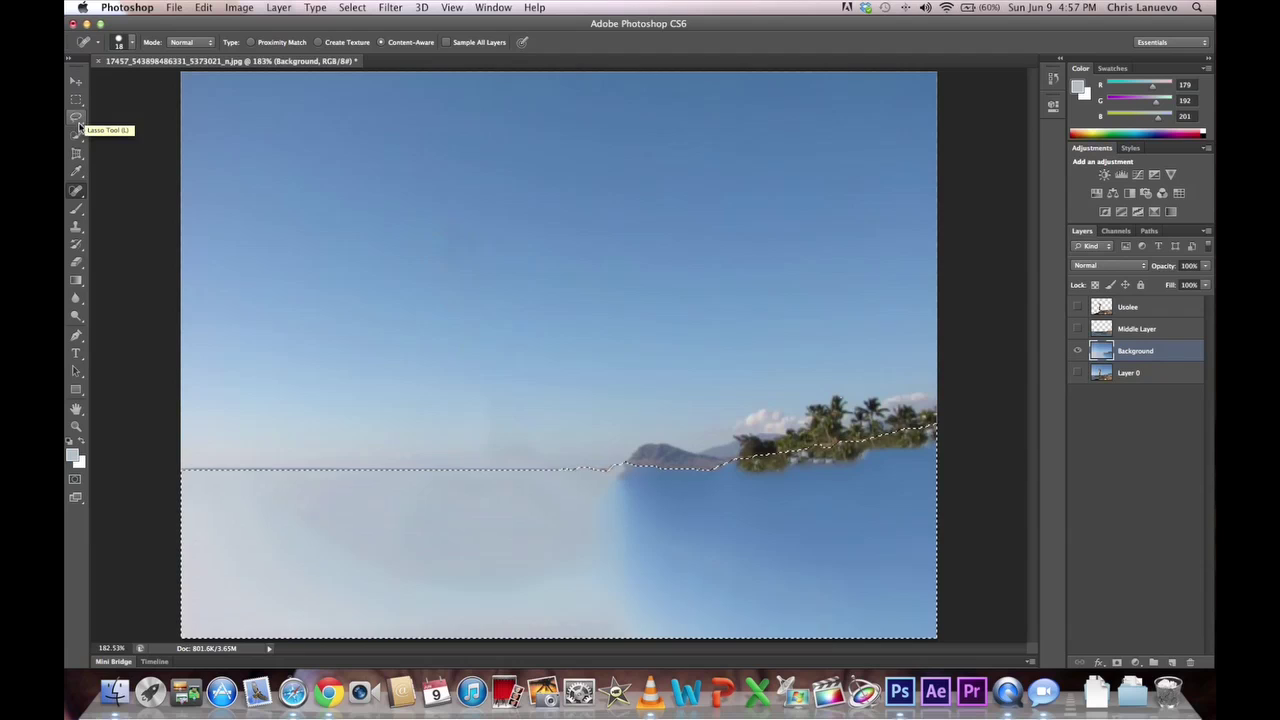
- Deselect and spot-heal the leftover horizon line
{"action": "left_click", "coordinate": [76, 99]}
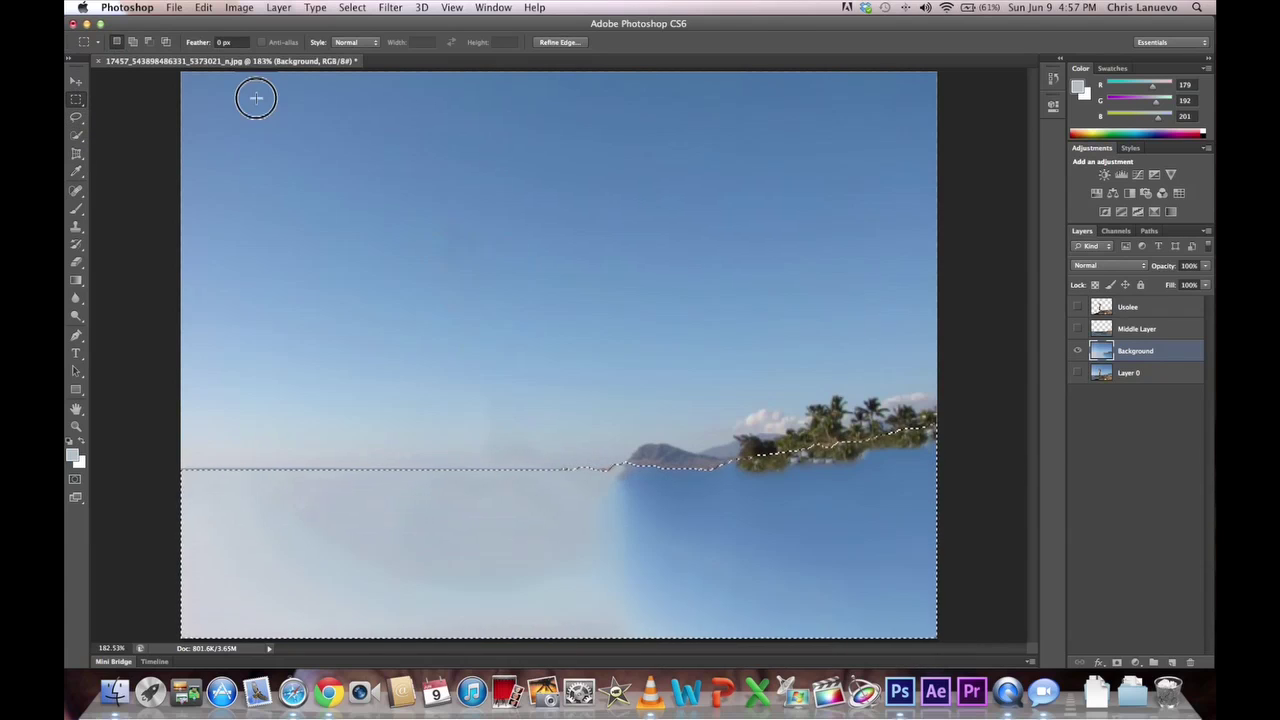
{"action": "left_click", "coordinate": [188, 110]}
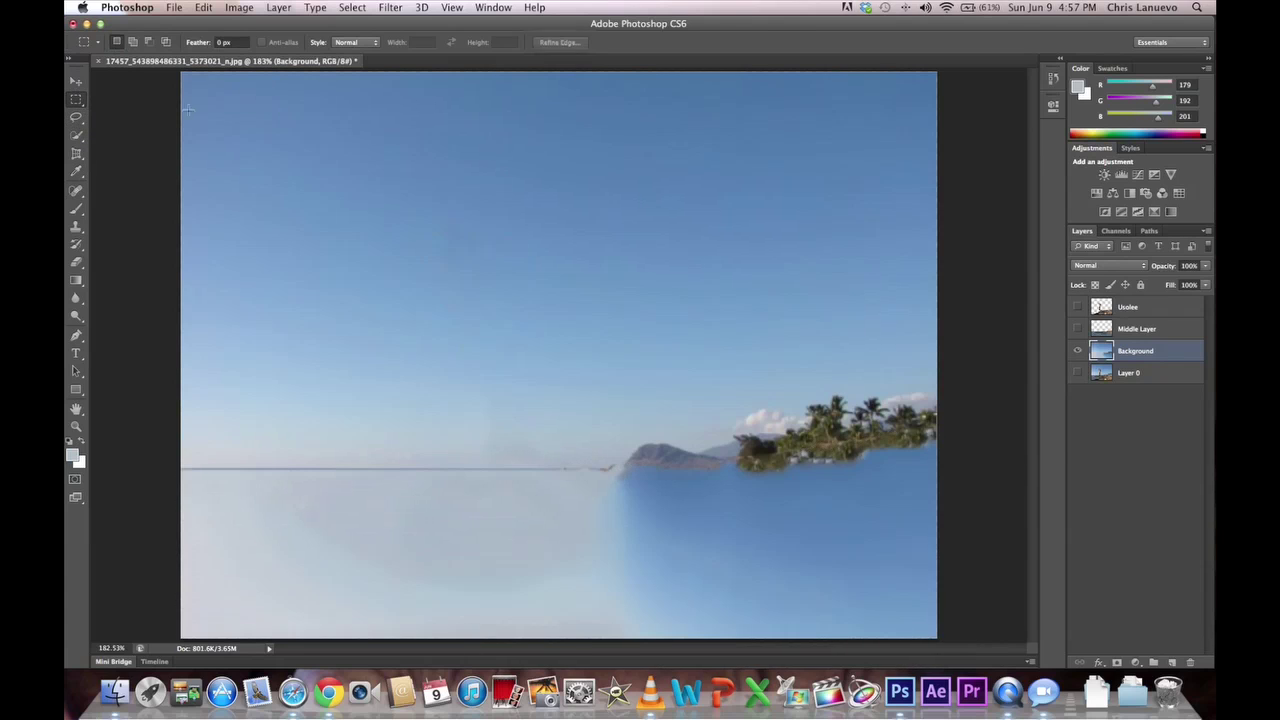
{"action": "left_click", "coordinate": [77, 189]}
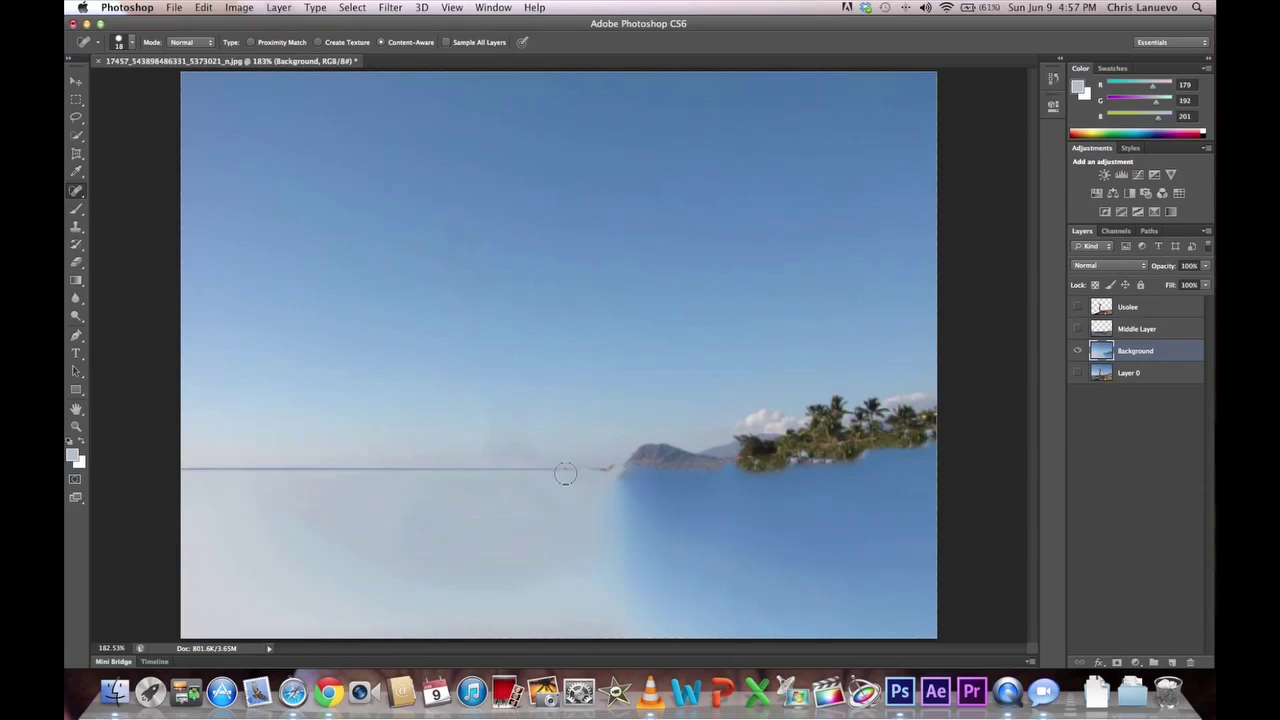
{"action": "left_click_drag", "start_coordinate": [557, 470], "coordinate": [170, 474]}
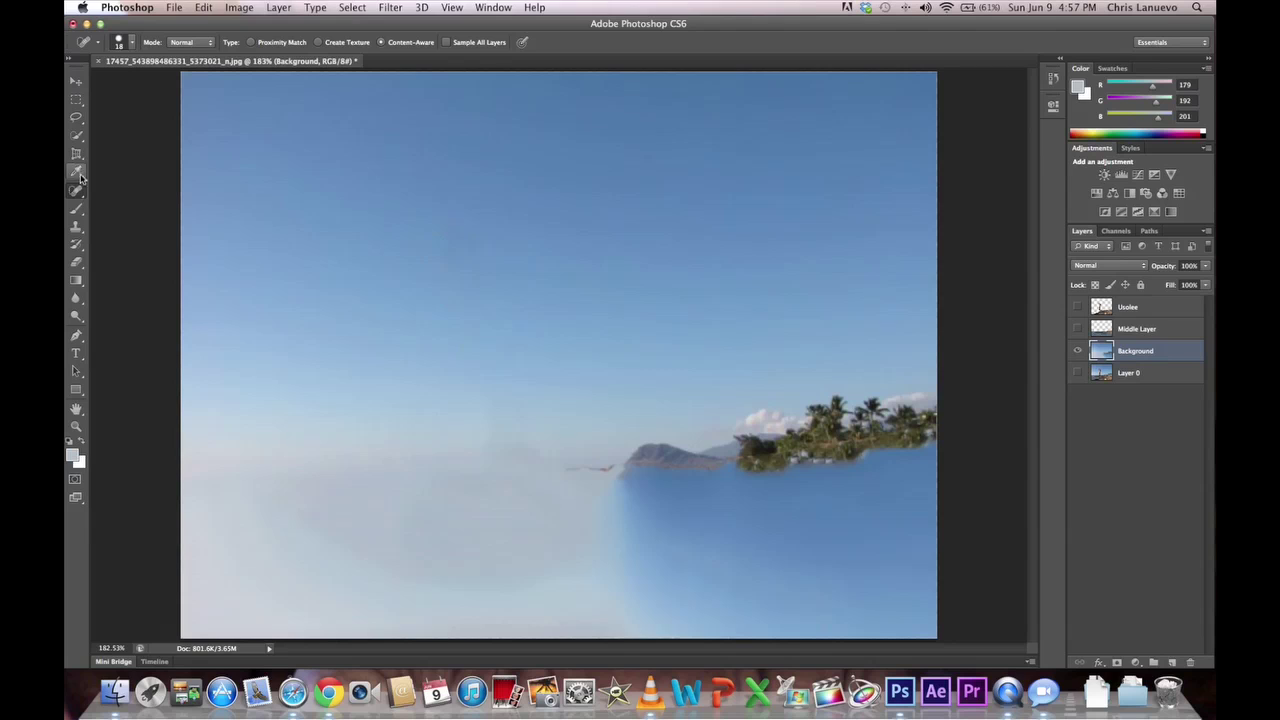
- Clone the mountain and palm greenery lower into the filled area with a size 19 brush
{"action": "left_click", "coordinate": [79, 228]}
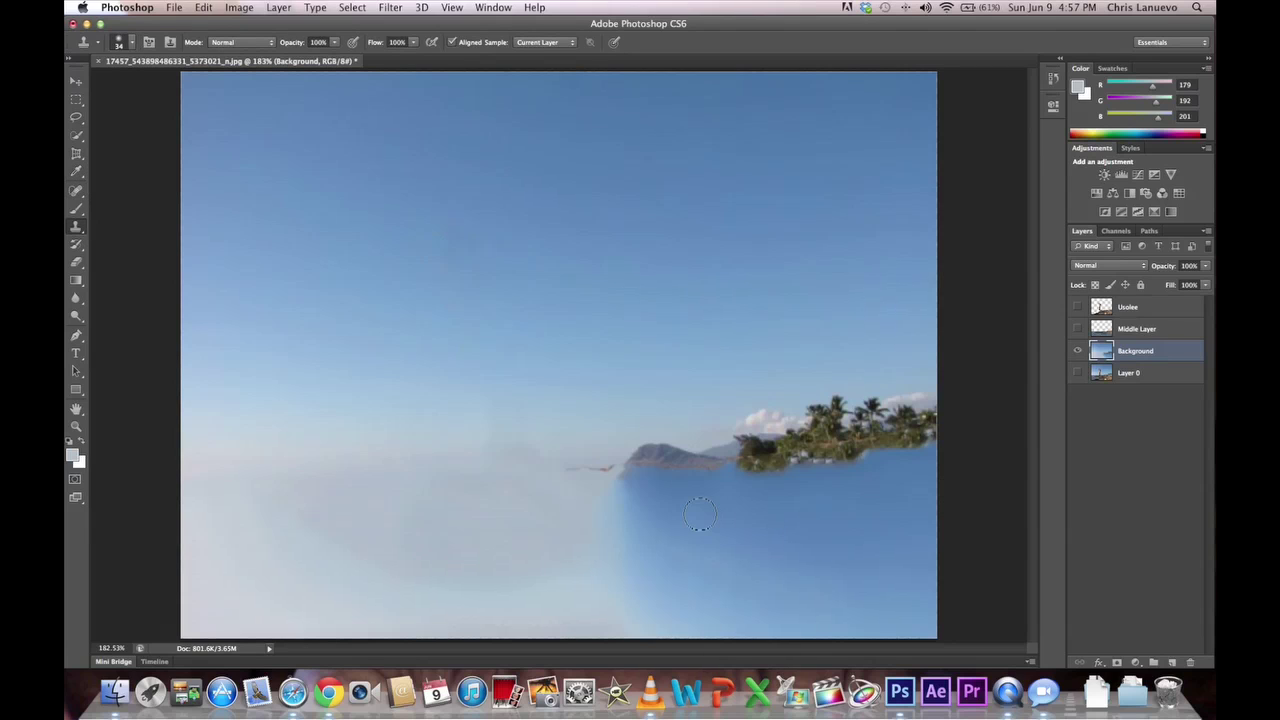
{"action": "left_click_drag", "start_coordinate": [640, 462], "coordinate": [666, 457]}
{"action": "left_click", "coordinate": [131, 42]}
{"action": "left_click", "coordinate": [99, 140]}
{"action": "key", "text": "Return"}
{"action": "mouse_move", "coordinate": [700, 466]}
{"action": "left_mouse_down"}
{"action": "mouse_move", "coordinate": [717, 480]}
{"action": "mouse_move", "coordinate": [820, 436]}
{"action": "mouse_move", "coordinate": [903, 451]}
{"action": "mouse_move", "coordinate": [686, 491]}
{"action": "mouse_move", "coordinate": [914, 443]}
{"action": "mouse_move", "coordinate": [921, 485]}
{"action": "mouse_move", "coordinate": [891, 491]}
{"action": "mouse_move", "coordinate": [905, 528]}
{"action": "left_mouse_up"}
- Spot-heal blotches along the mountain's left edge
{"action": "key", "text": "j"}
{"action": "left_click_drag", "start_coordinate": [600, 461], "coordinate": [594, 477]}
{"action": "left_click_drag", "start_coordinate": [630, 435], "coordinate": [625, 440]}
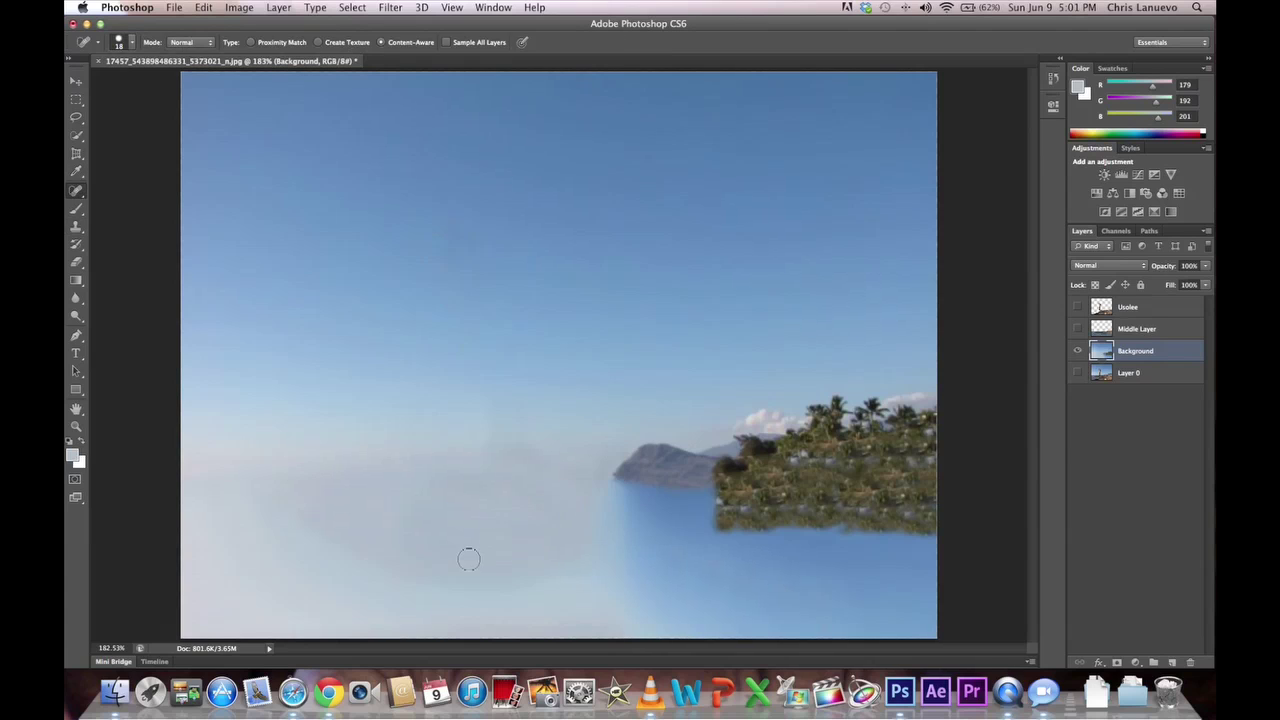
{"action": "key", "text": "s"}
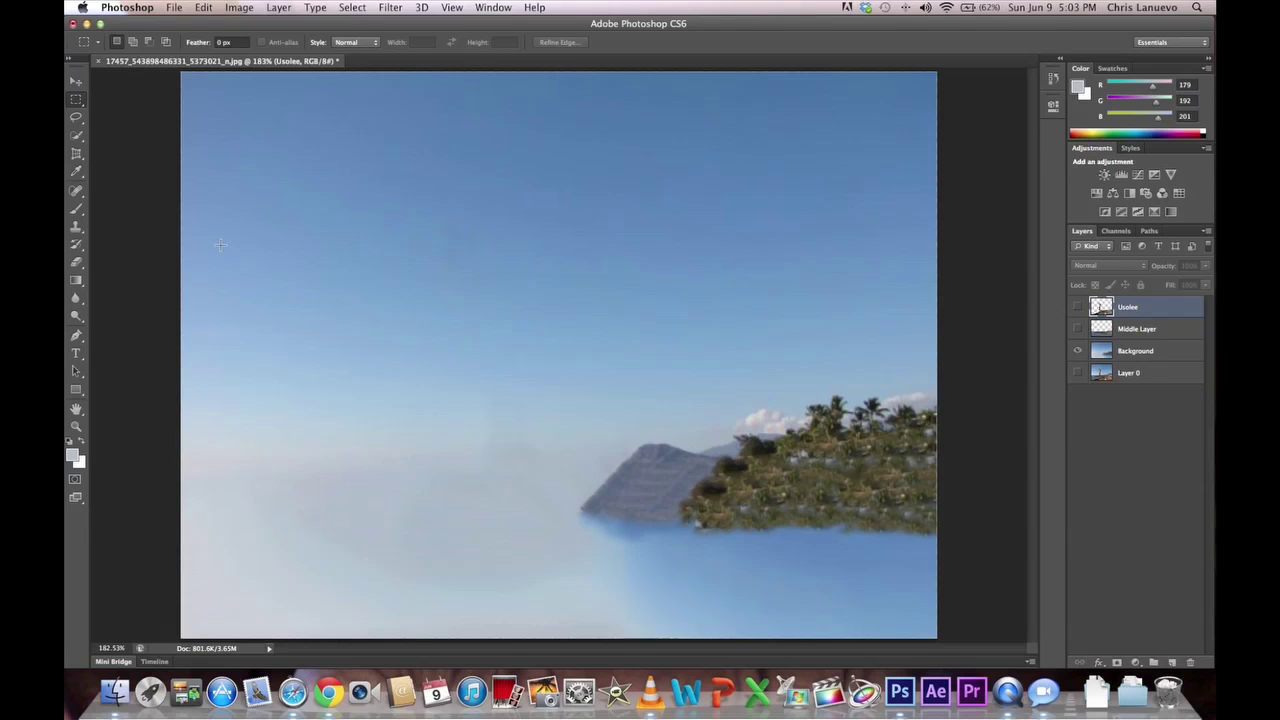
- Turn Middle Layer and Usolee visibility back on
{"action": "left_click", "coordinate": [1079, 330]}
{"action": "left_click", "coordinate": [1079, 308]}
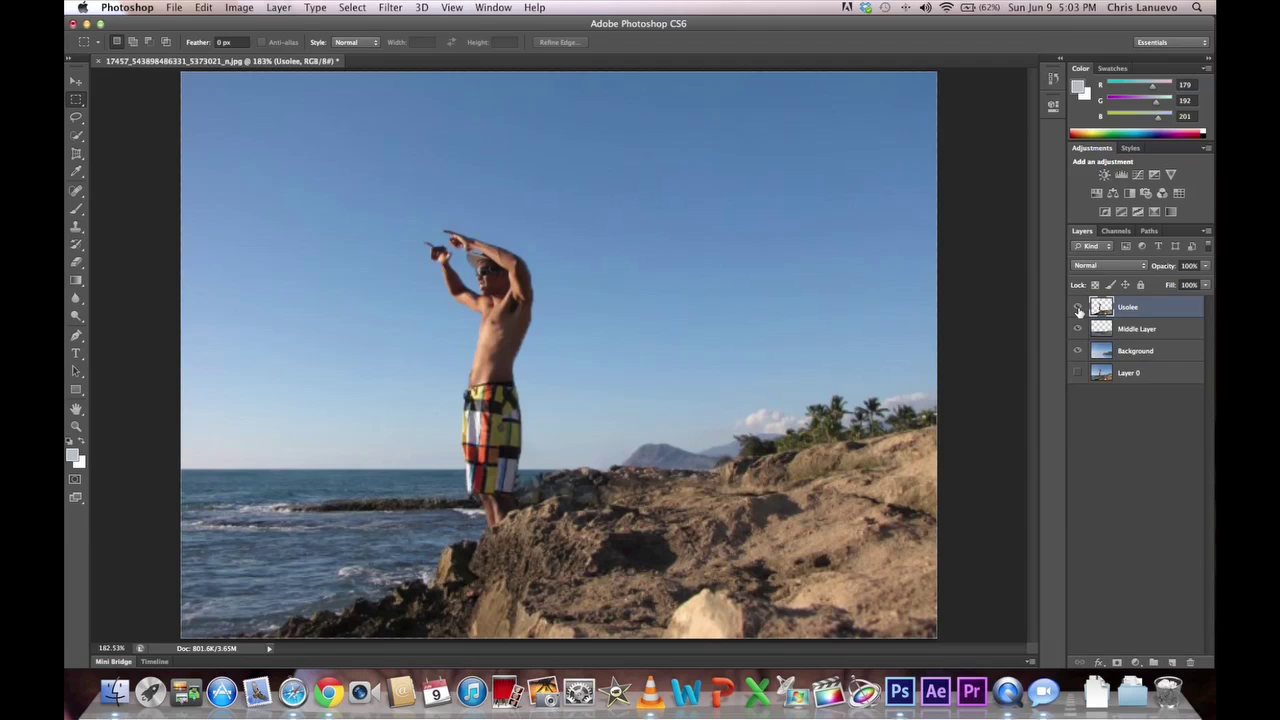
- Save the layered image to the Desktop as Usolee.psd in Photoshop format
{"action": "left_click", "coordinate": [175, 8]}
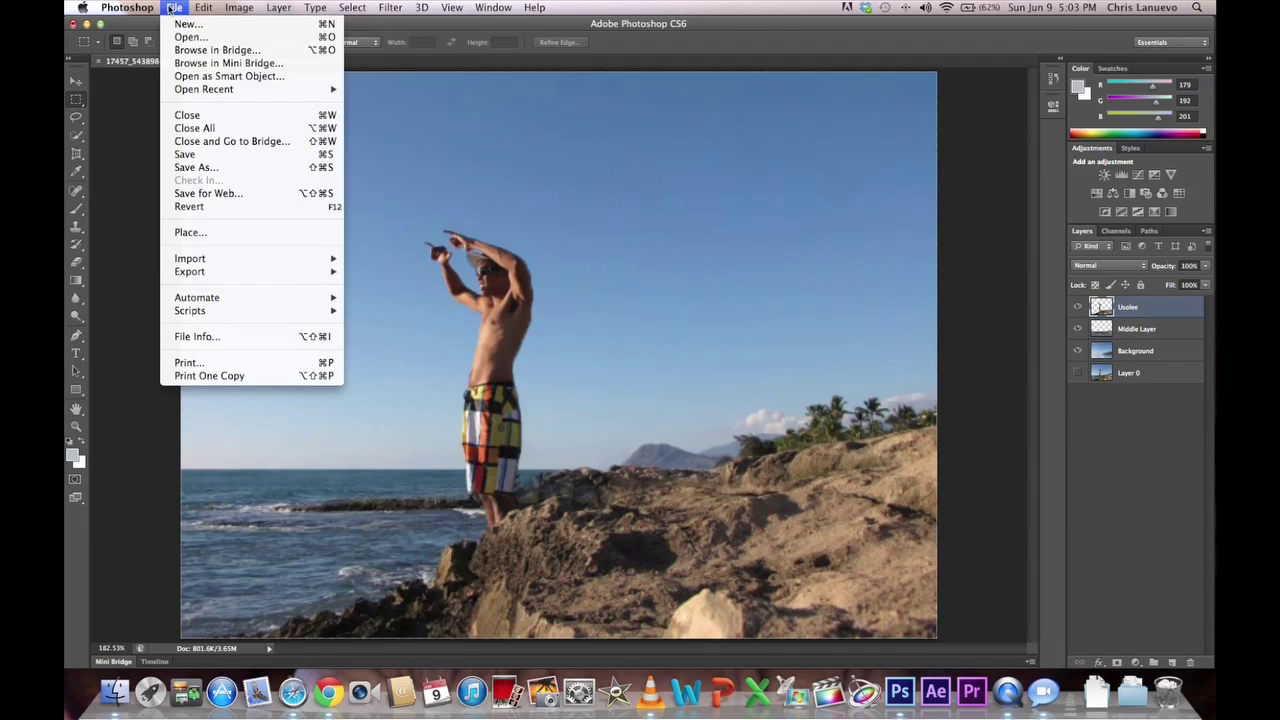
{"action": "left_click", "coordinate": [208, 165]}
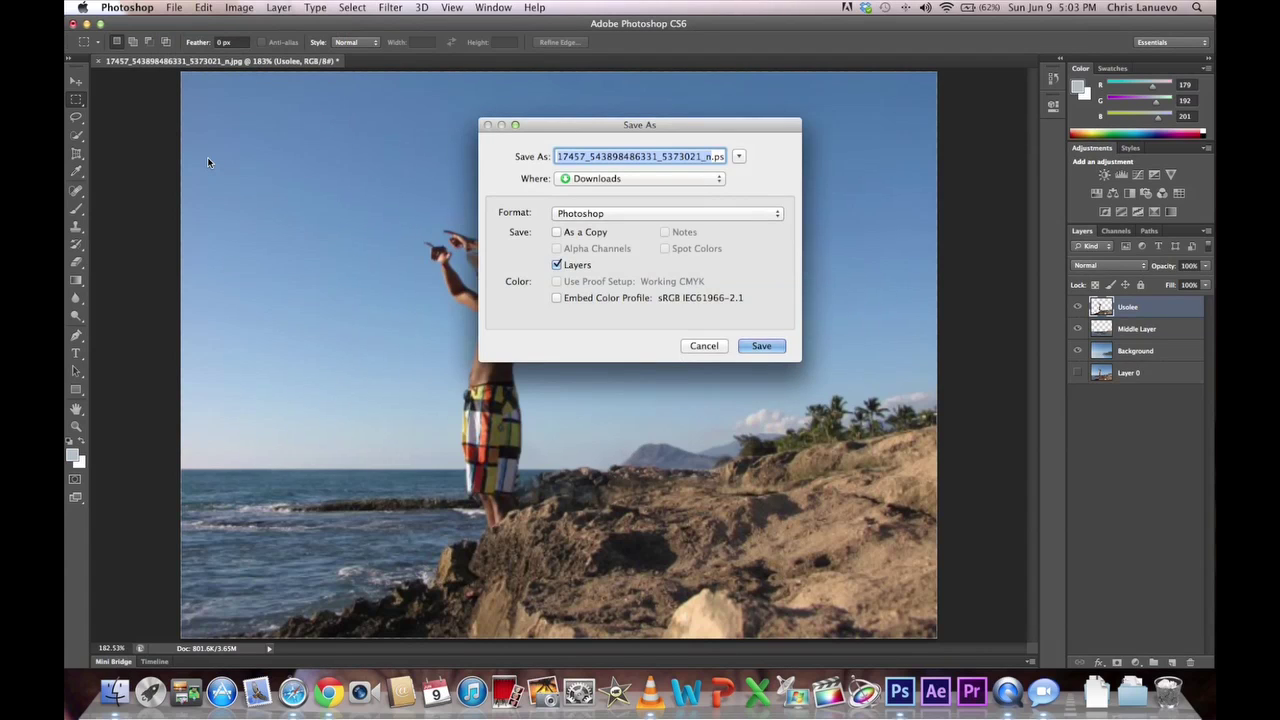
{"action": "left_click", "coordinate": [575, 185]}
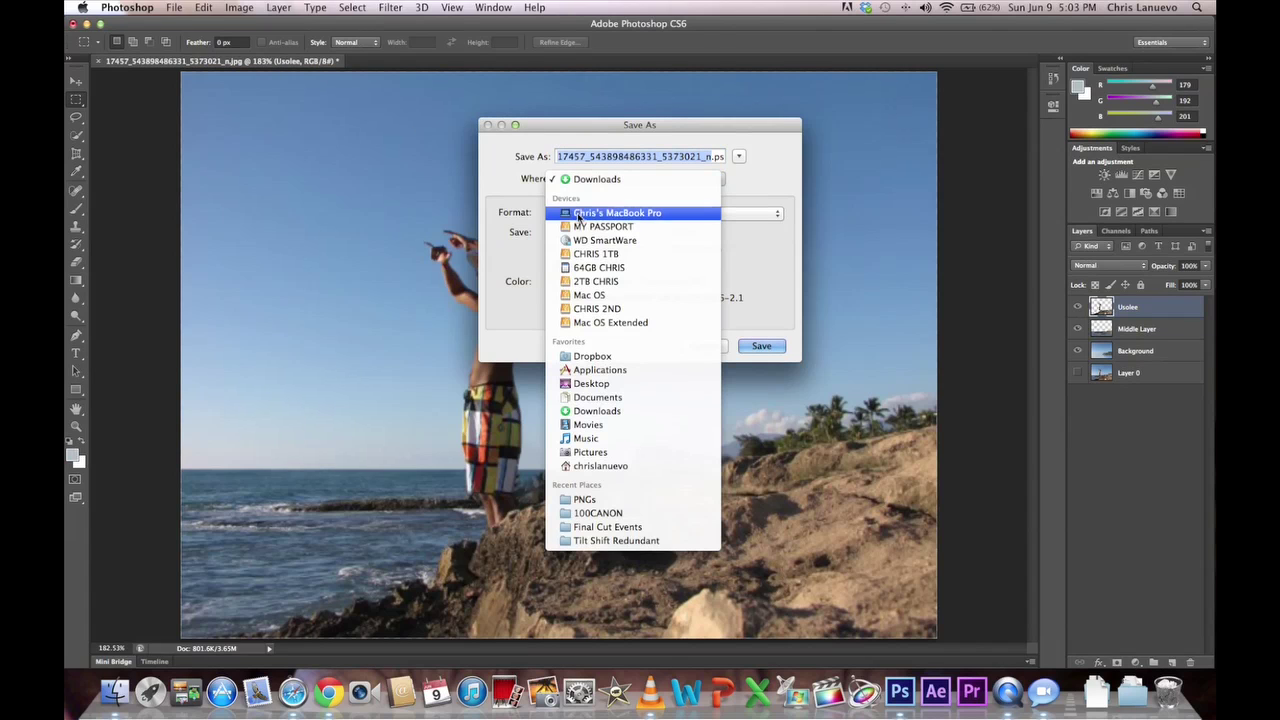
{"action": "left_click", "coordinate": [601, 383]}
{"action": "type", "text": "Usolee.psd"}
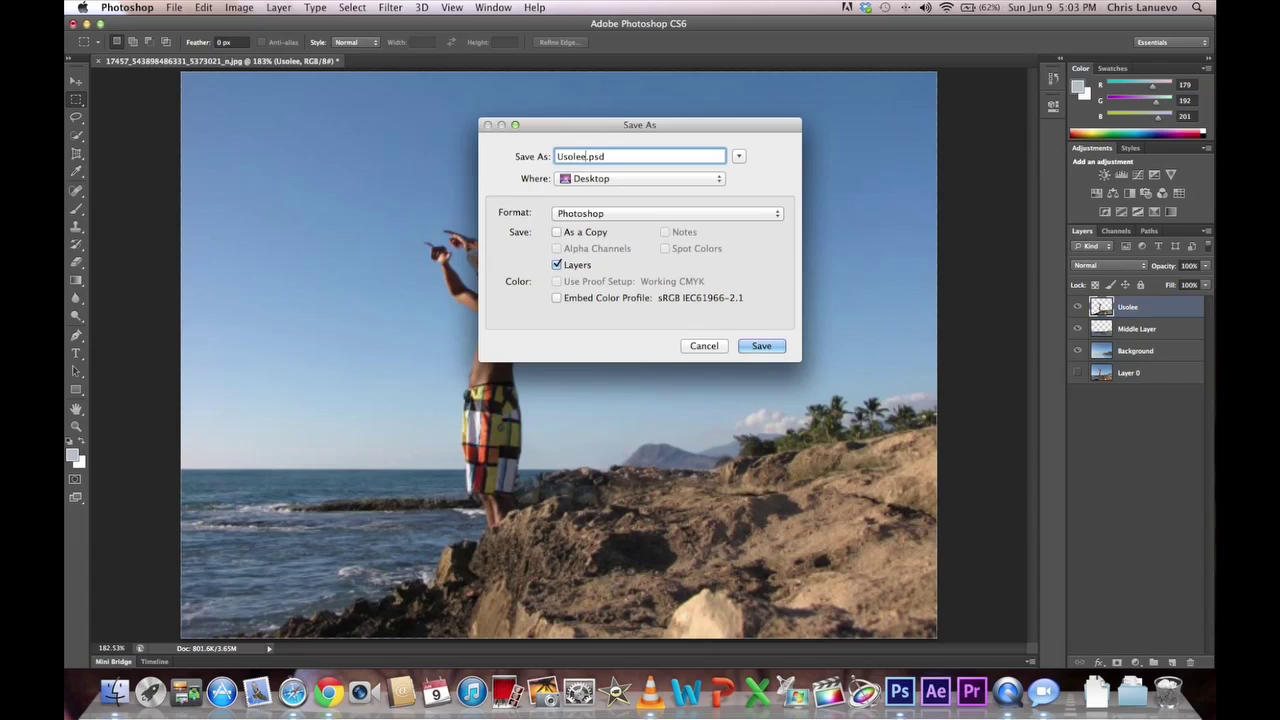
{"action": "key", "text": "Return"}
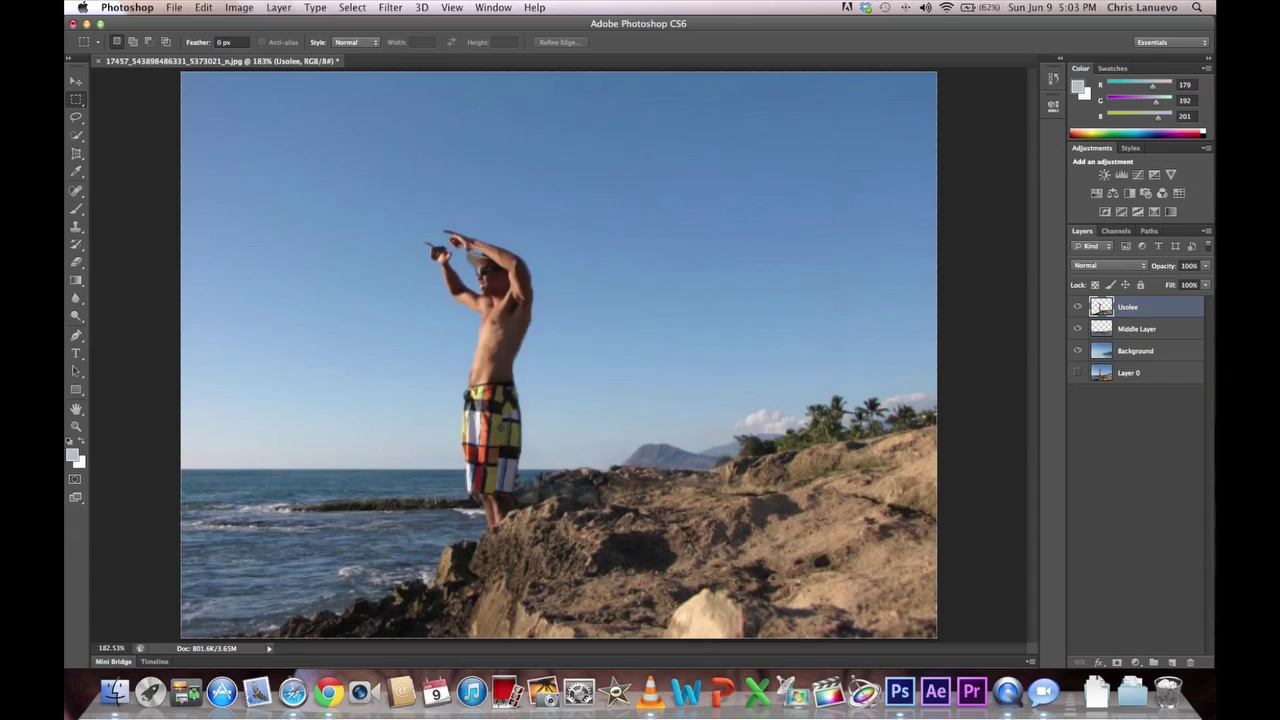
{"action": "key", "text": "Return"}
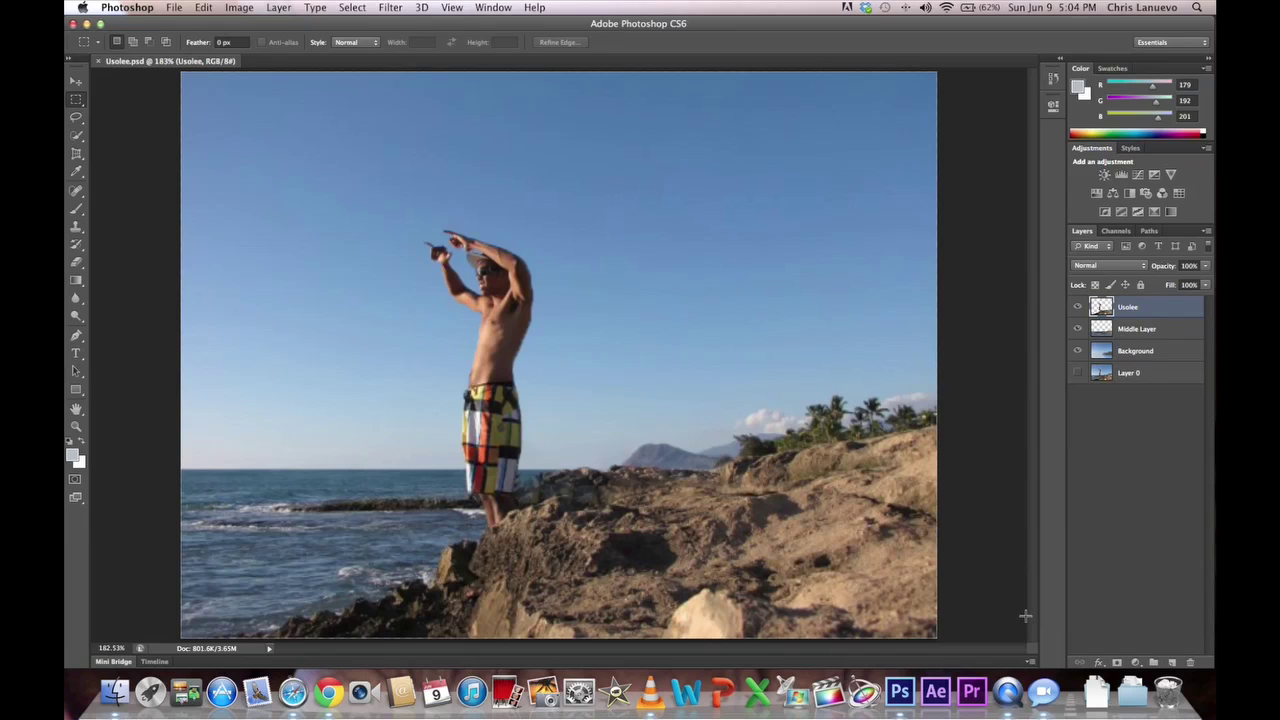
- Launch Motion and create a Broadcast HD 720 project at 29.97 fps, 5 seconds long
{"action": "left_click", "coordinate": [863, 692]}
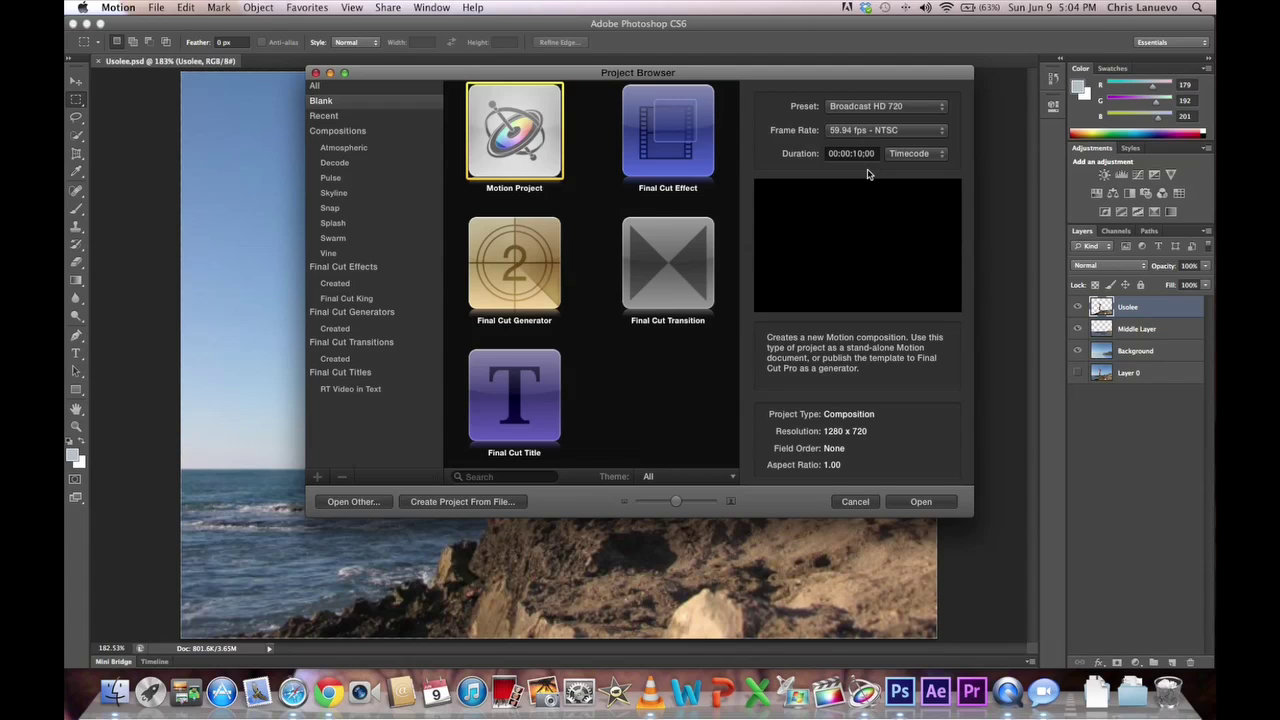
{"action": "left_click", "coordinate": [861, 155]}
{"action": "left_click", "coordinate": [893, 131]}
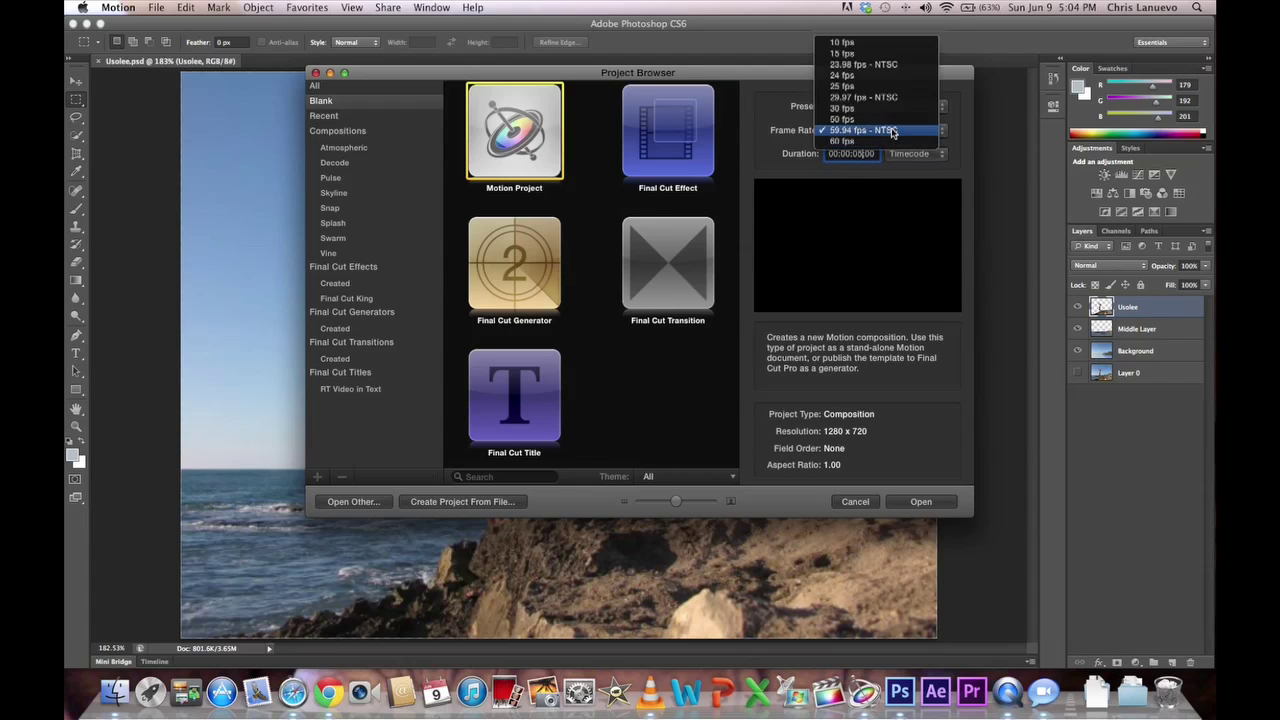
{"action": "left_click", "coordinate": [892, 97]}
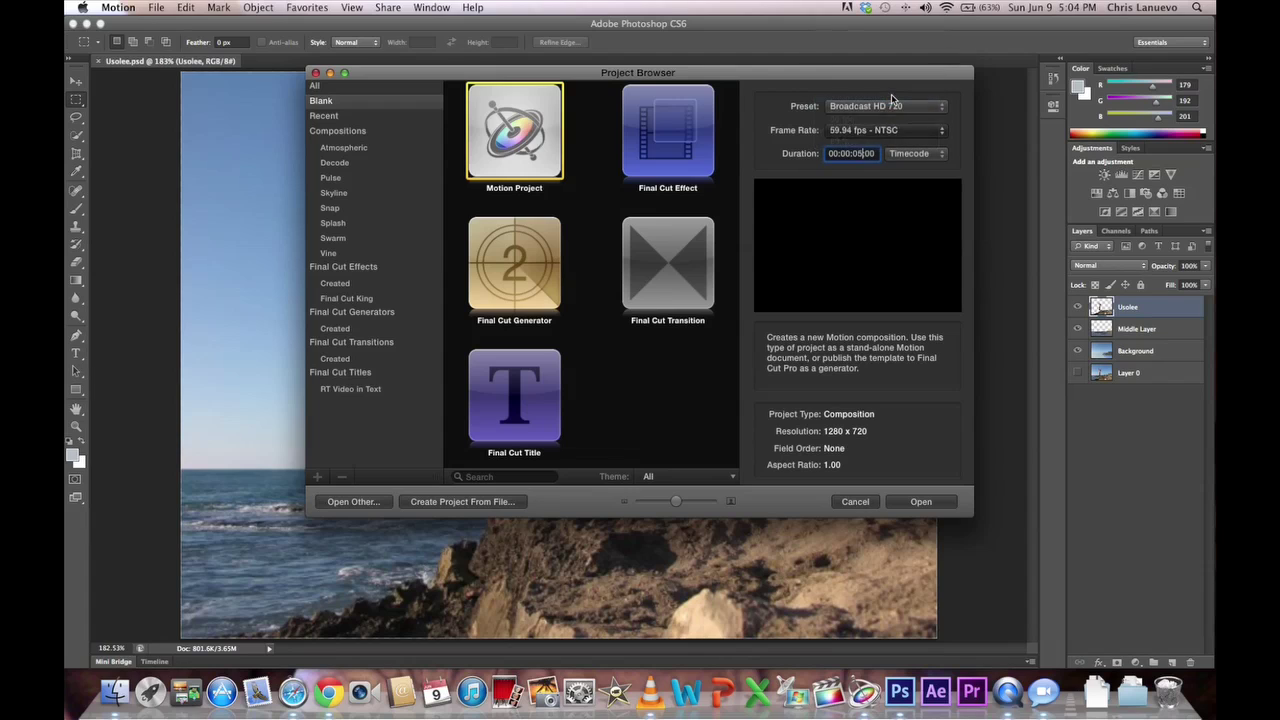
{"action": "left_click", "coordinate": [927, 503]}
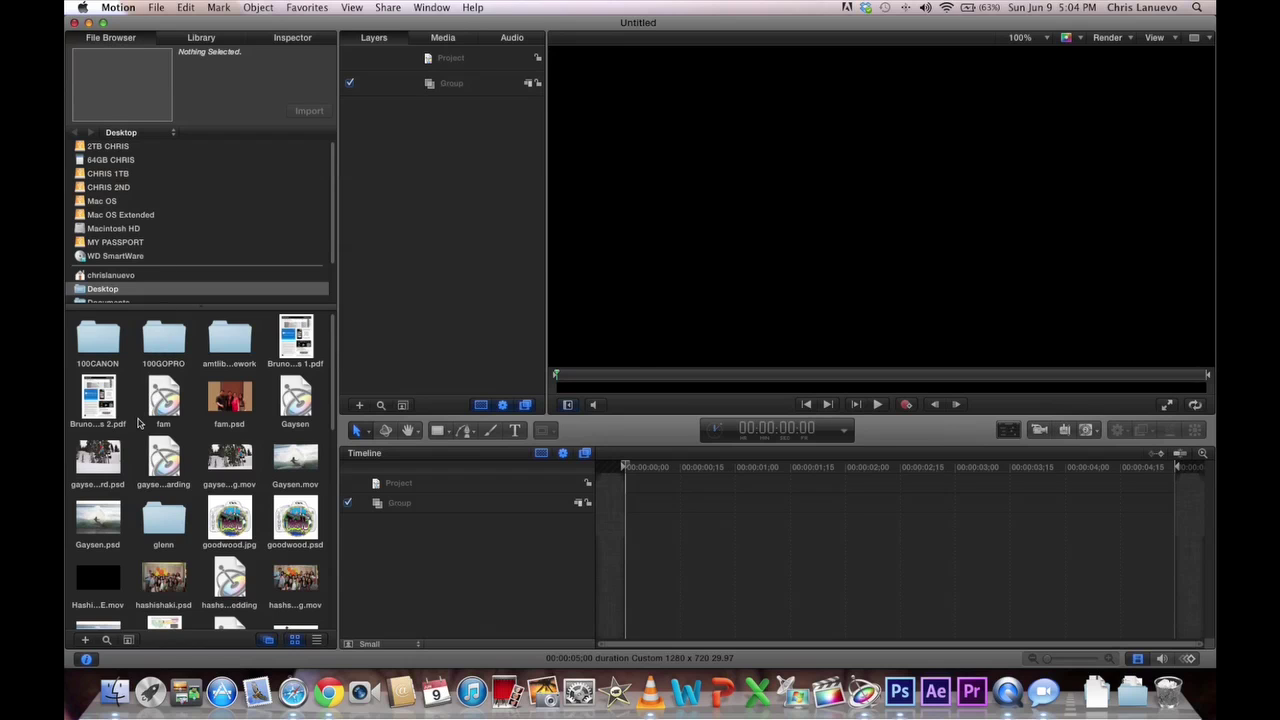
- Import Usolee.psd onto the canvas, zoom to Fit, and move the Usolee group above Group
{"action": "scroll", "coordinate": [138, 423], "scroll_direction": "down", "scroll_amount": 10}
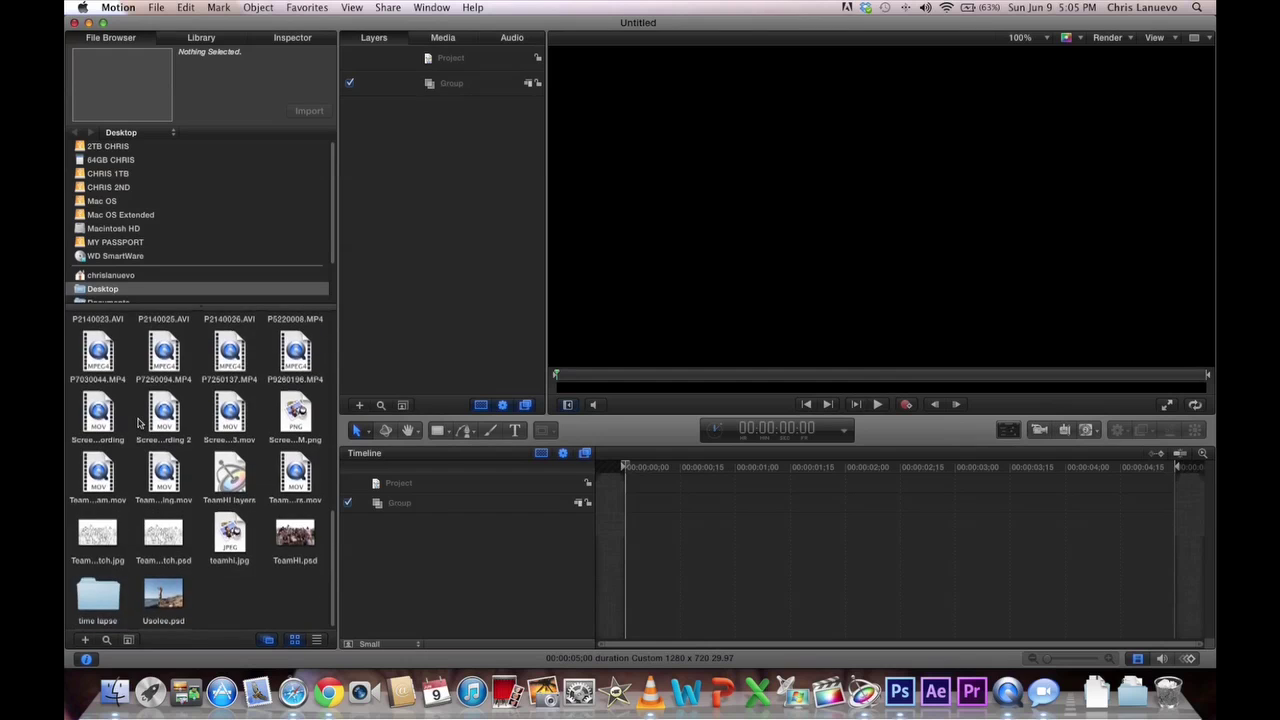
{"action": "left_click_drag", "start_coordinate": [163, 595], "coordinate": [786, 251]}
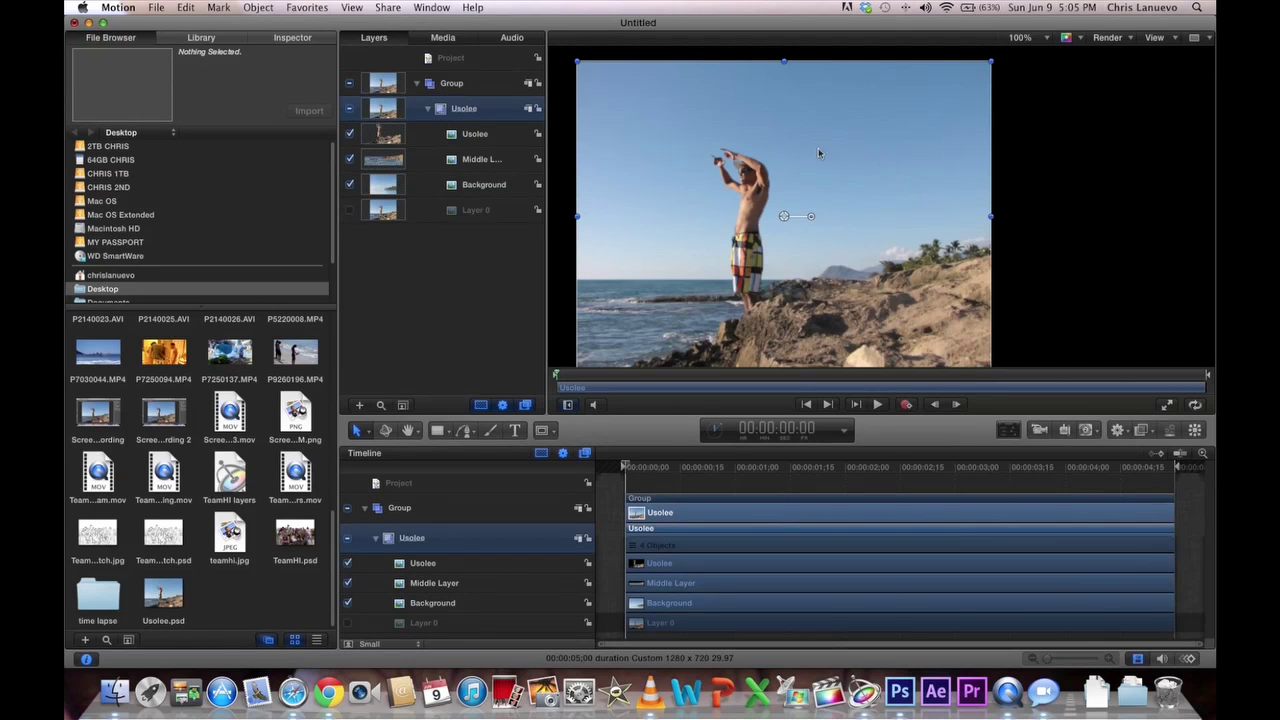
{"action": "left_click", "coordinate": [1020, 37]}
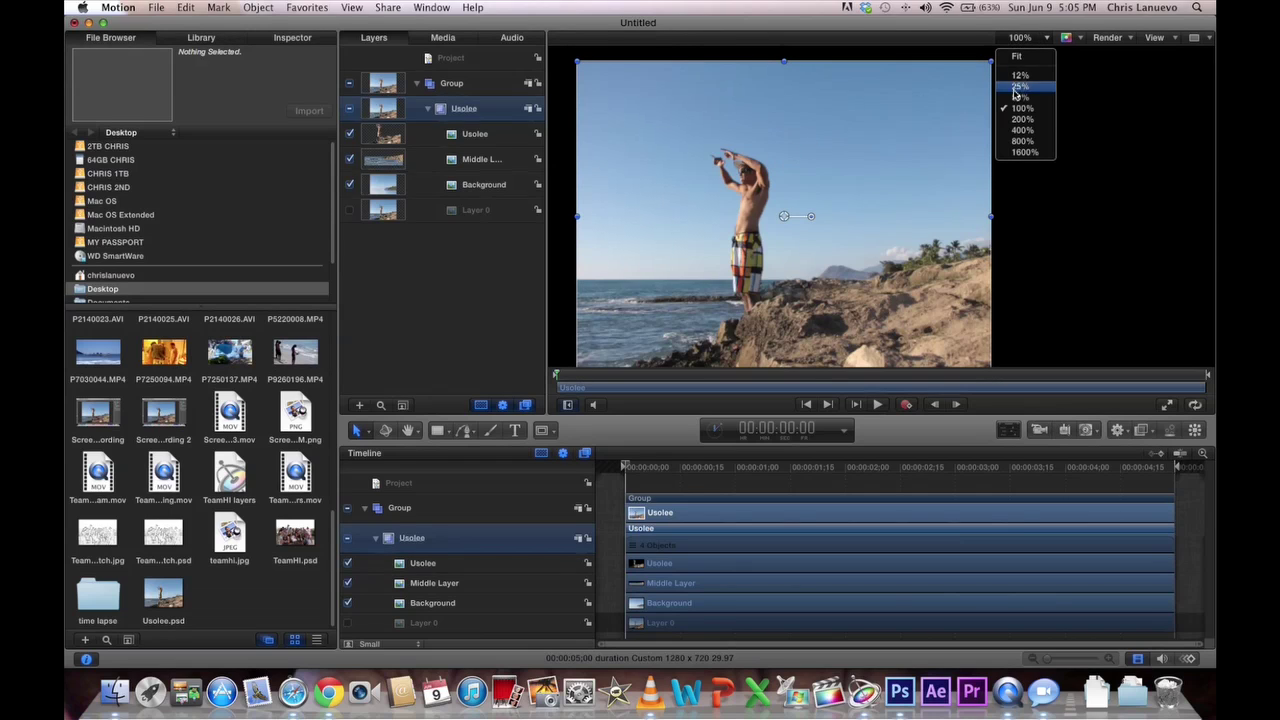
{"action": "left_click", "coordinate": [1017, 56]}
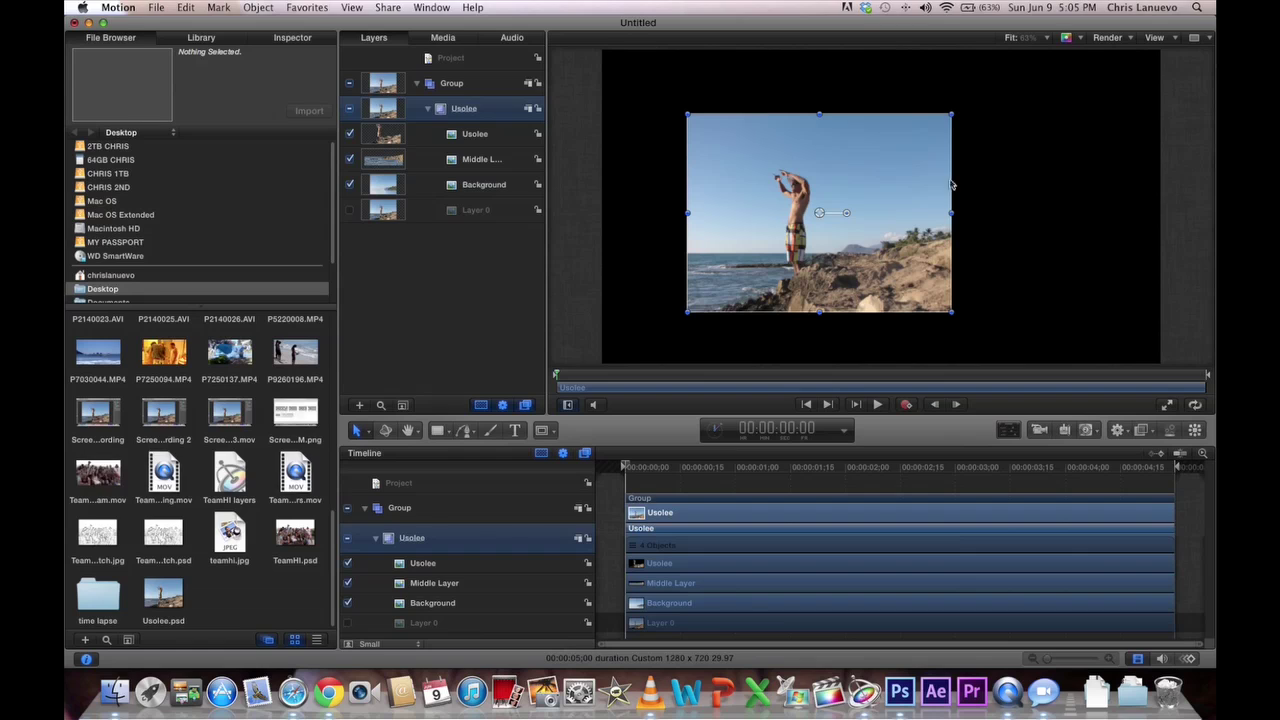
{"action": "left_click_drag", "start_coordinate": [886, 172], "coordinate": [962, 176]}
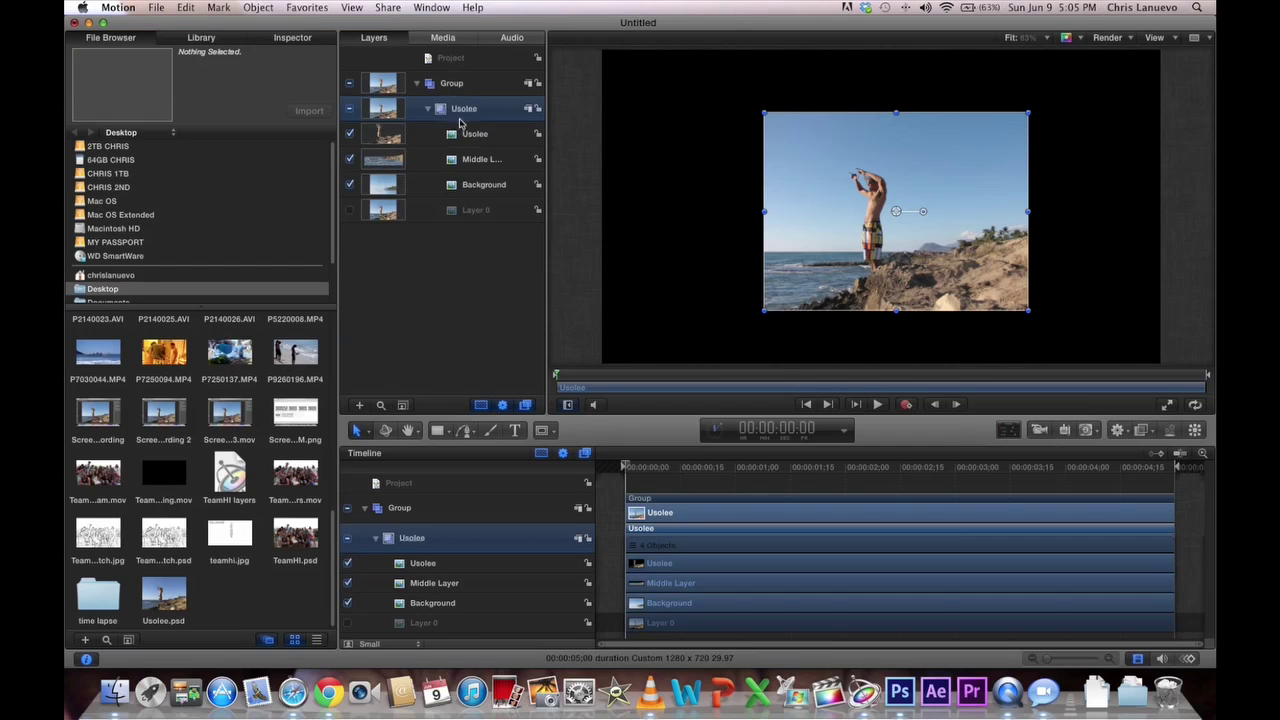
{"action": "left_click_drag", "start_coordinate": [464, 112], "coordinate": [462, 77]}
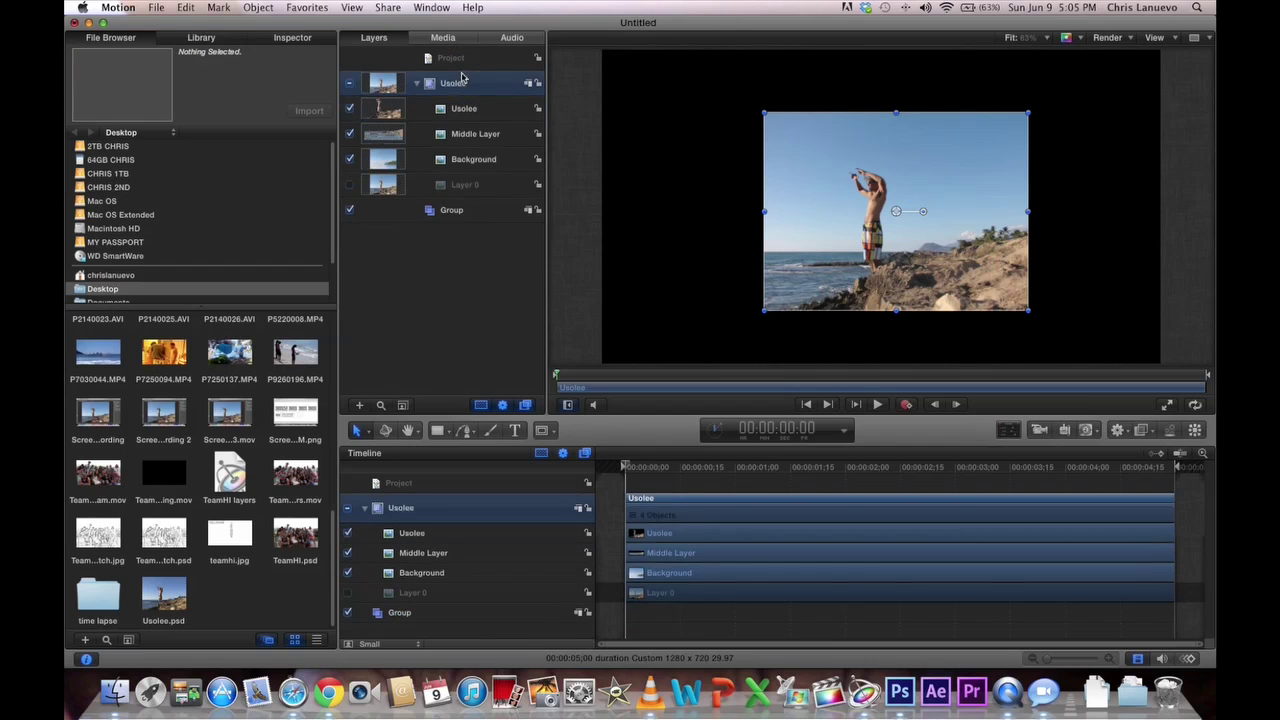
- Delete the empty Group and make the Usolee group 3D
{"action": "left_click", "coordinate": [440, 211]}
{"action": "key", "text": "Delete"}
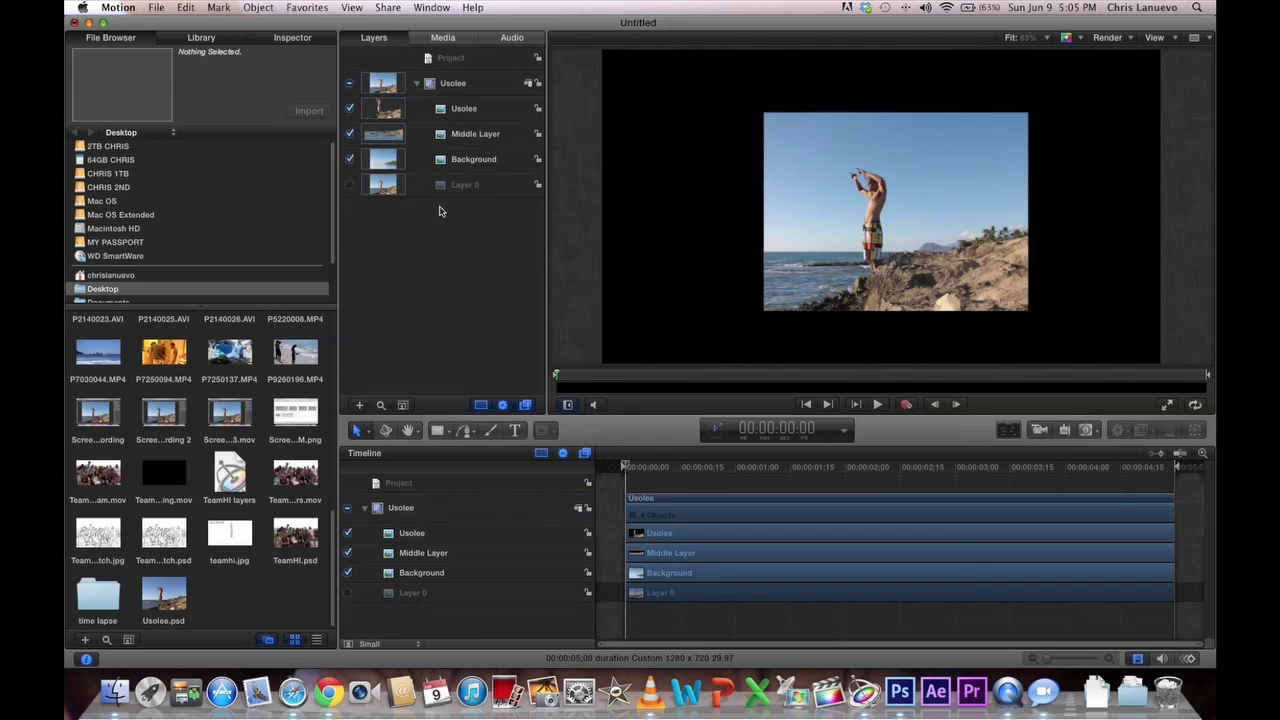
{"action": "left_click", "coordinate": [529, 84]}
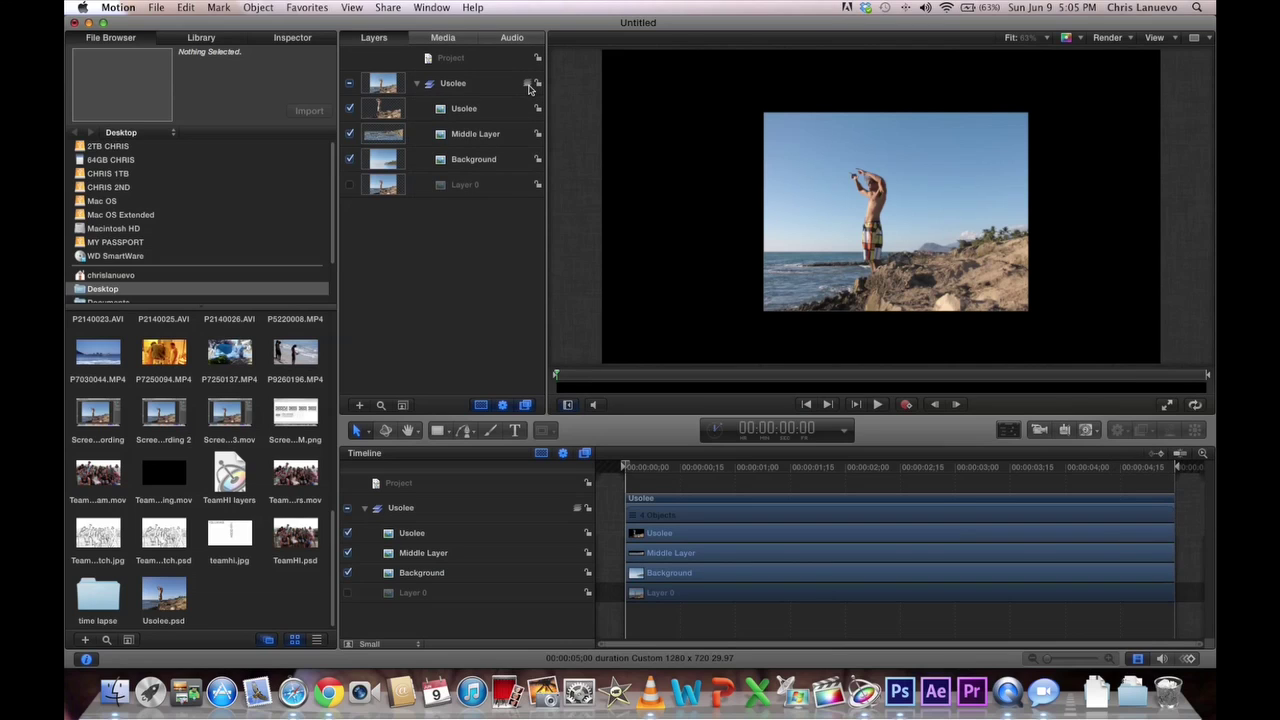
- Scale the Usolee group to 211% and shift it left to about X -1.2, Y 93.3 px
{"action": "left_click", "coordinate": [455, 89]}
{"action": "left_click", "coordinate": [292, 37]}
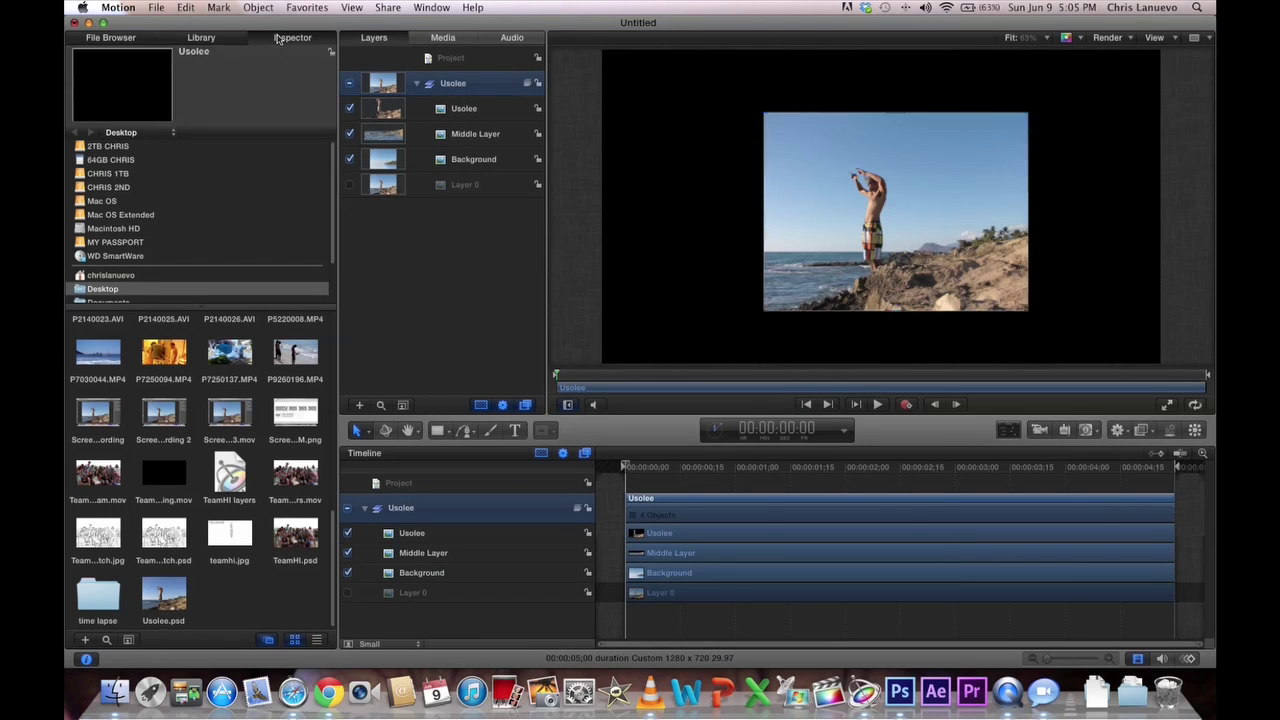
{"action": "left_click", "coordinate": [106, 138]}
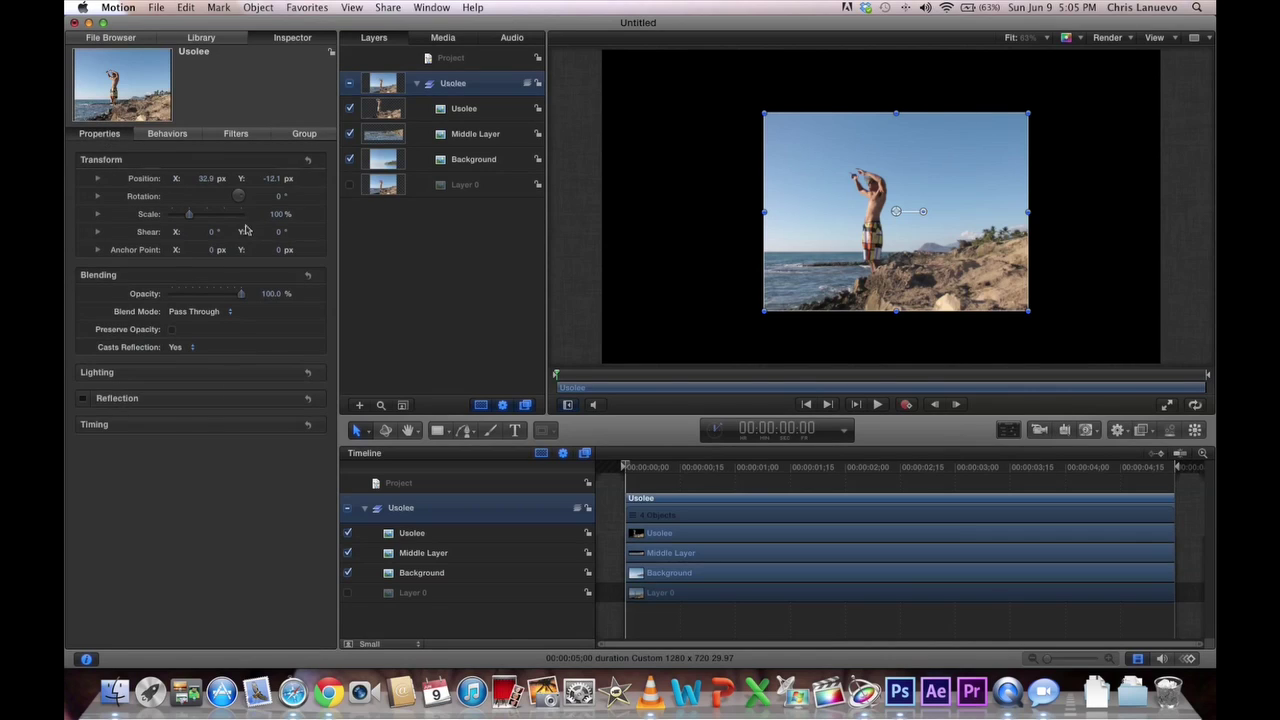
{"action": "left_click", "coordinate": [272, 215]}
{"action": "left_click_drag", "start_coordinate": [275, 216], "coordinate": [369, 216]}
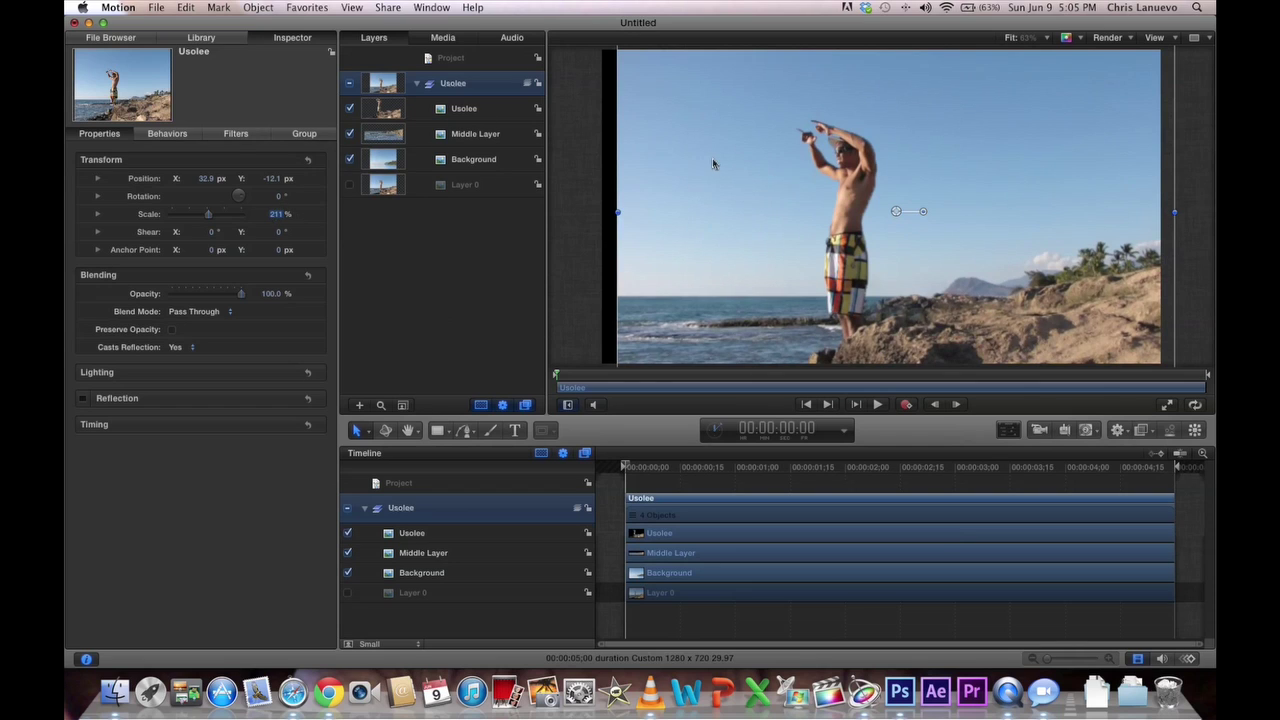
{"action": "left_click_drag", "start_coordinate": [713, 163], "coordinate": [686, 129]}
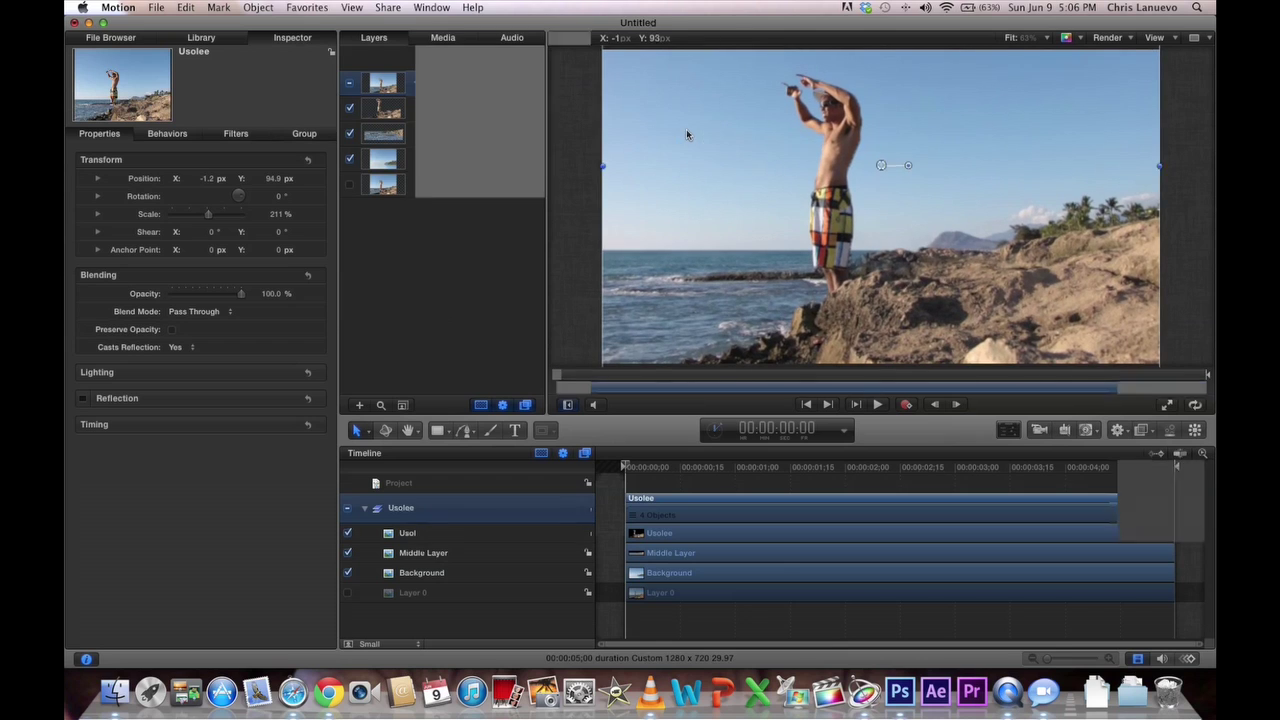
- Add a new Camera via Object > New Camera and switch the viewer to Perspective
{"action": "left_click", "coordinate": [258, 7]}
{"action": "left_click", "coordinate": [282, 46]}
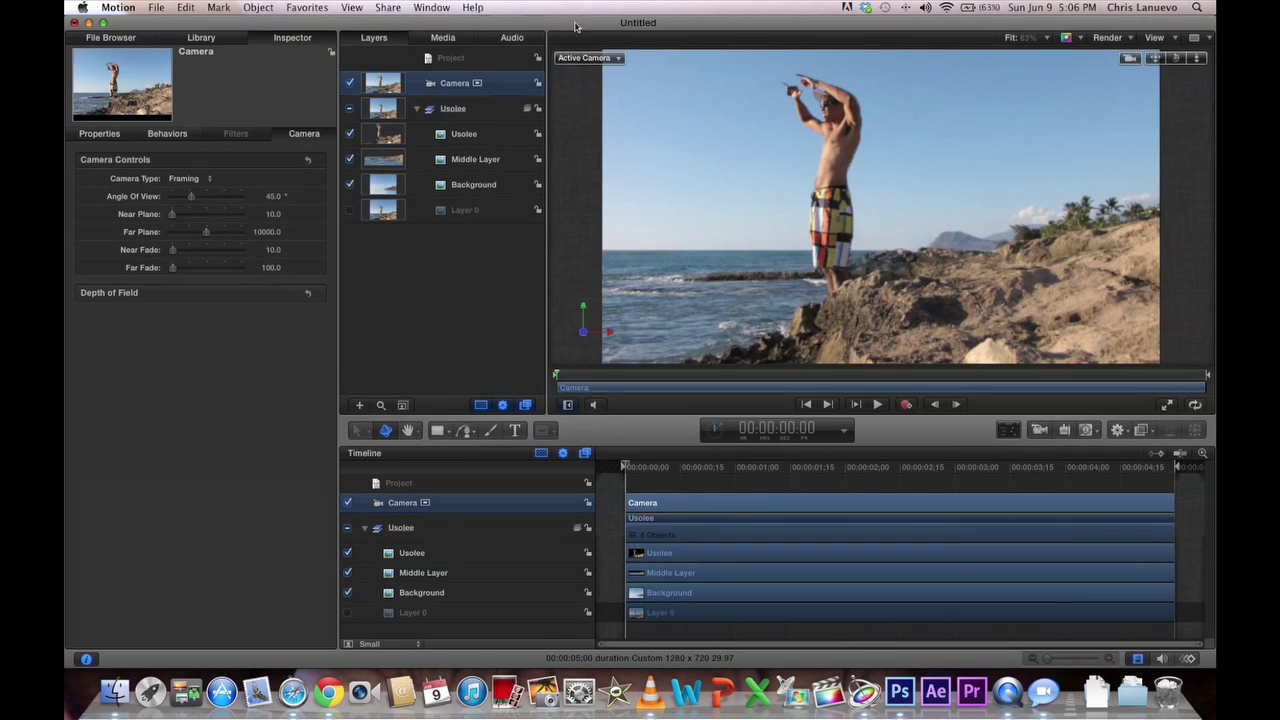
{"action": "left_click", "coordinate": [588, 58]}
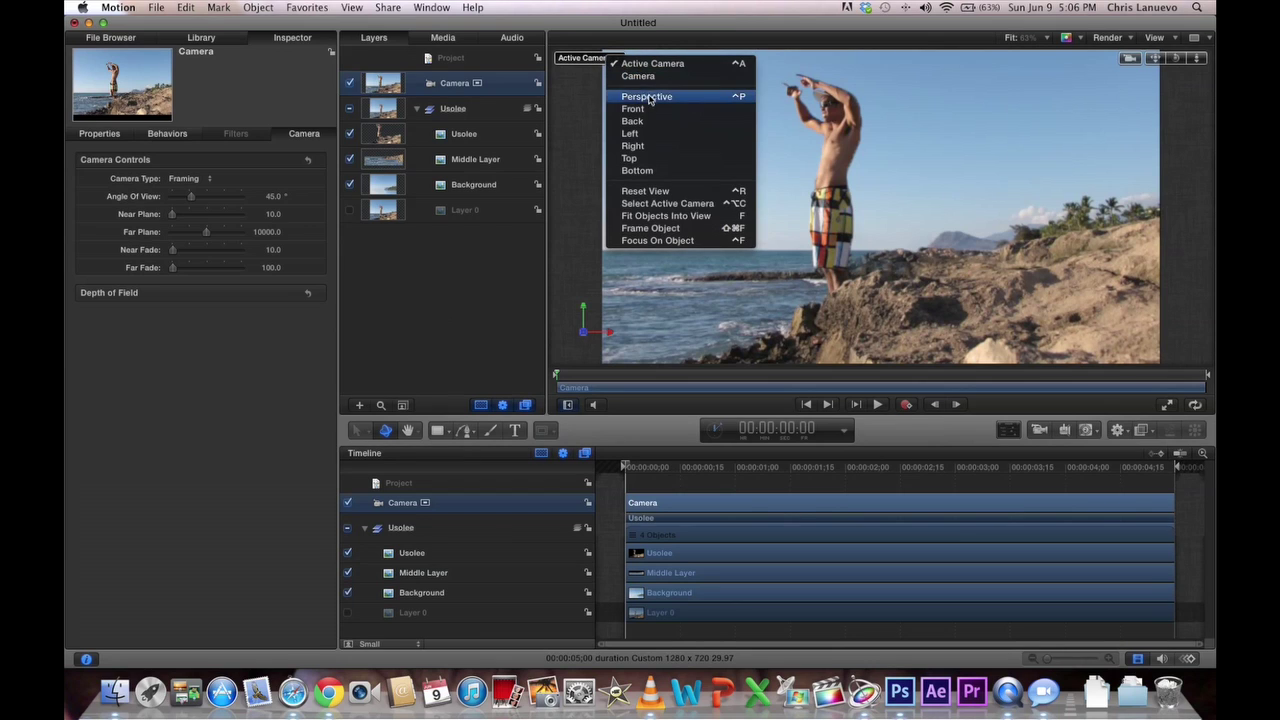
{"action": "left_click", "coordinate": [570, 58]}
{"action": "left_click", "coordinate": [580, 58]}
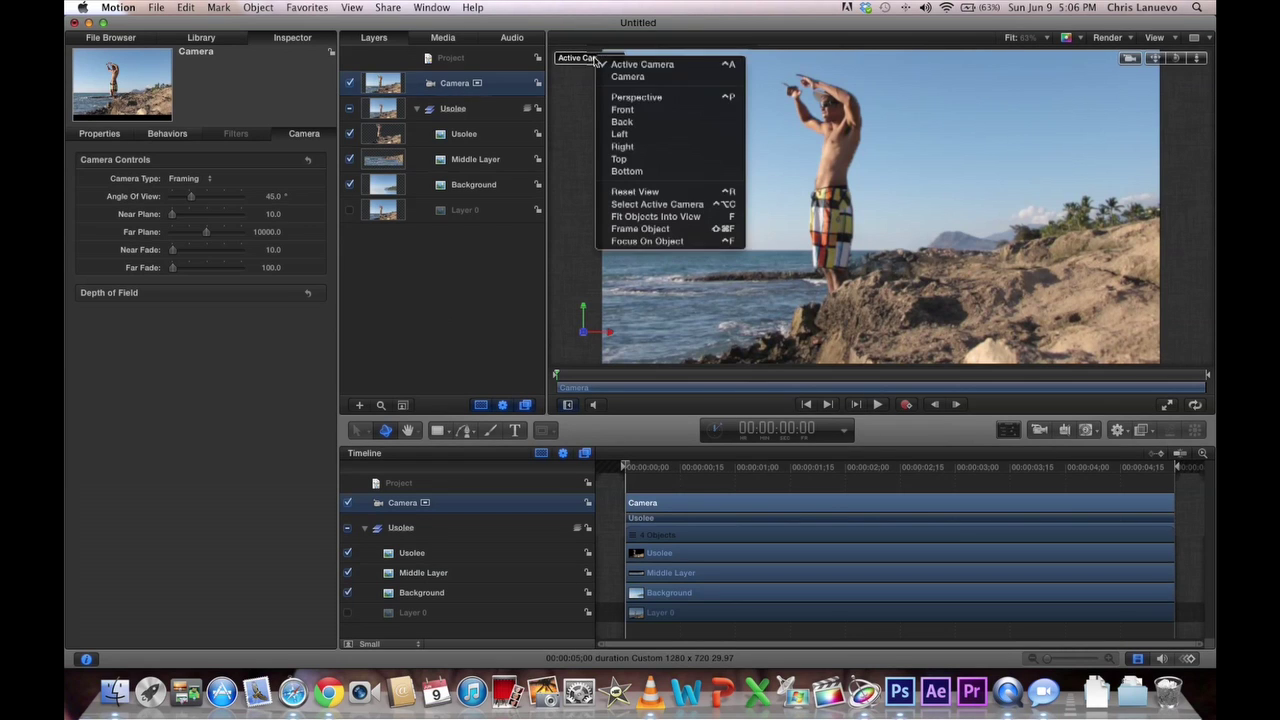
{"action": "left_click", "coordinate": [645, 101]}
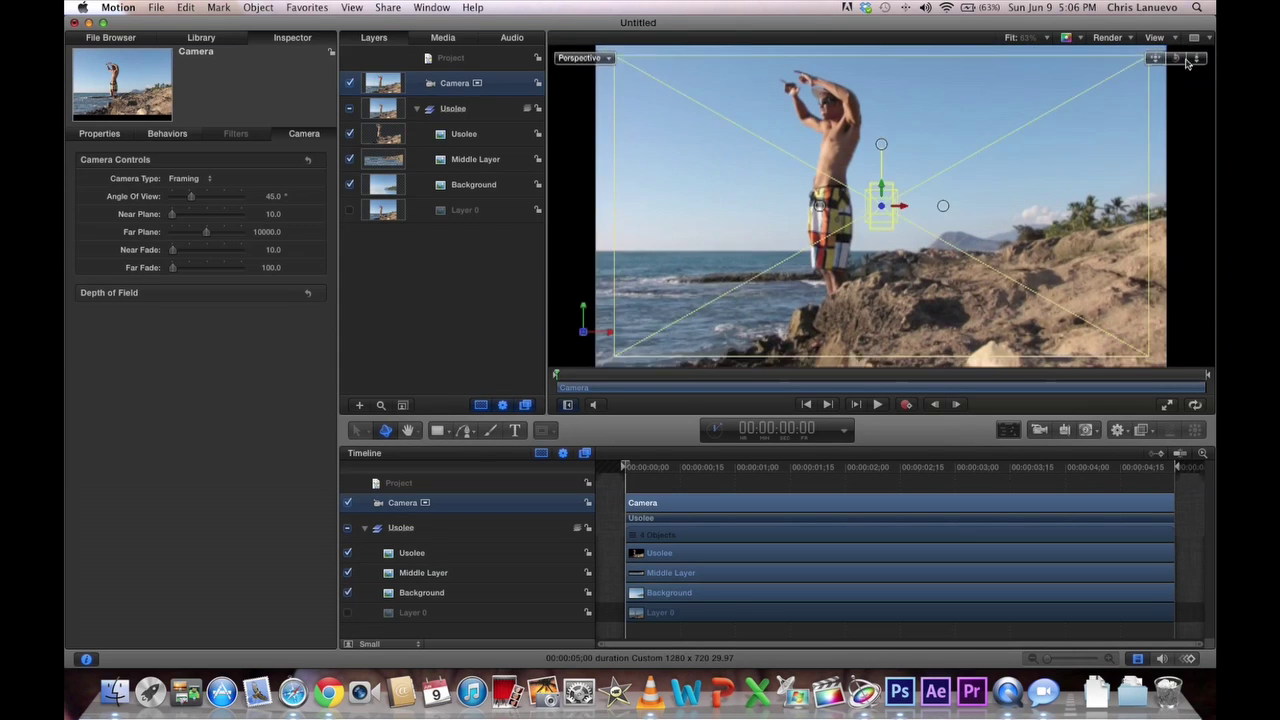
- Orbit the perspective view to see the photo layers in 3D space
{"action": "left_click", "coordinate": [1020, 37]}
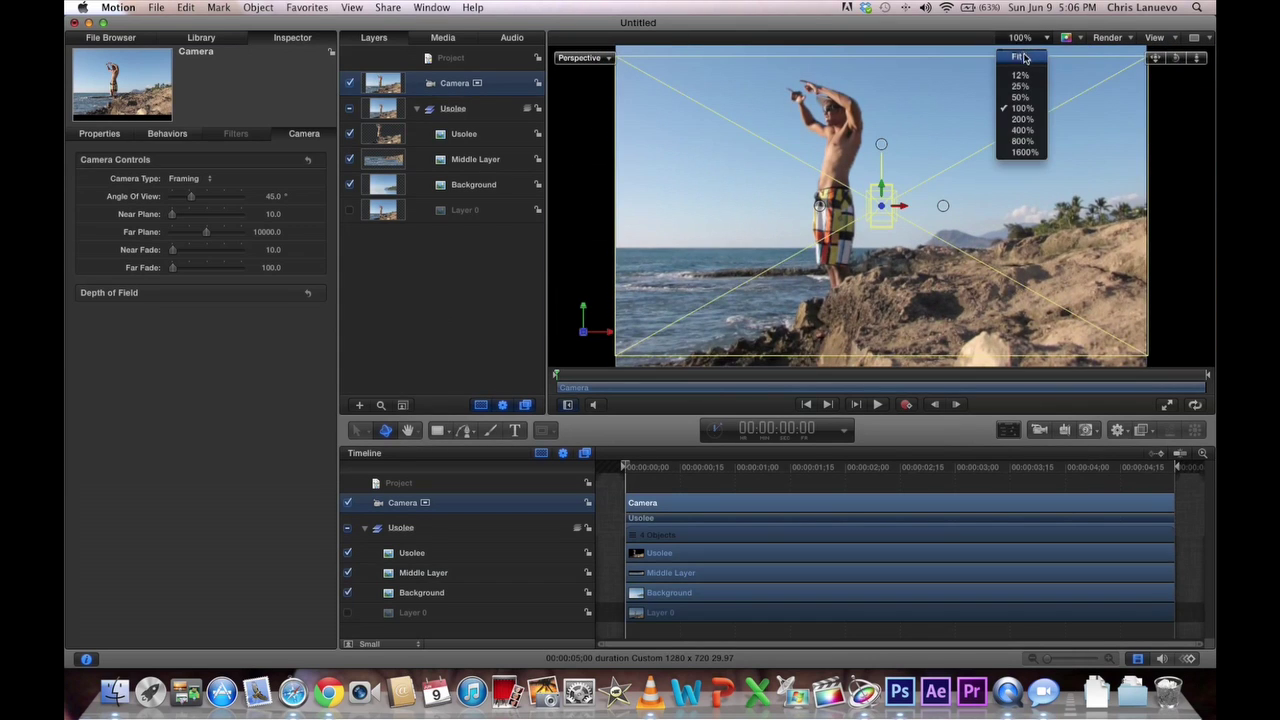
{"action": "left_click", "coordinate": [1124, 60]}
{"action": "left_click_drag", "start_coordinate": [1177, 63], "coordinate": [1128, 66]}
- Move the Usolee layer forward to Z 167 px and Middle Layer to Z 67 px
{"action": "left_click", "coordinate": [461, 141]}
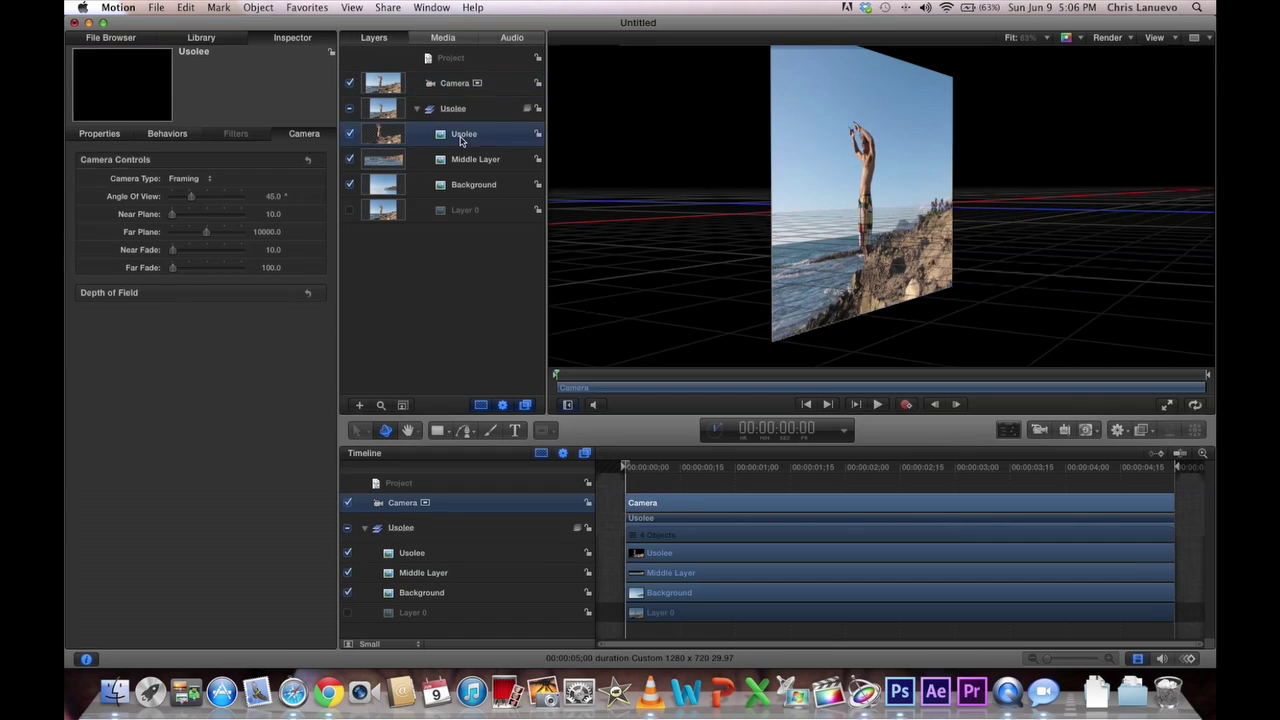
{"action": "left_click", "coordinate": [114, 143]}
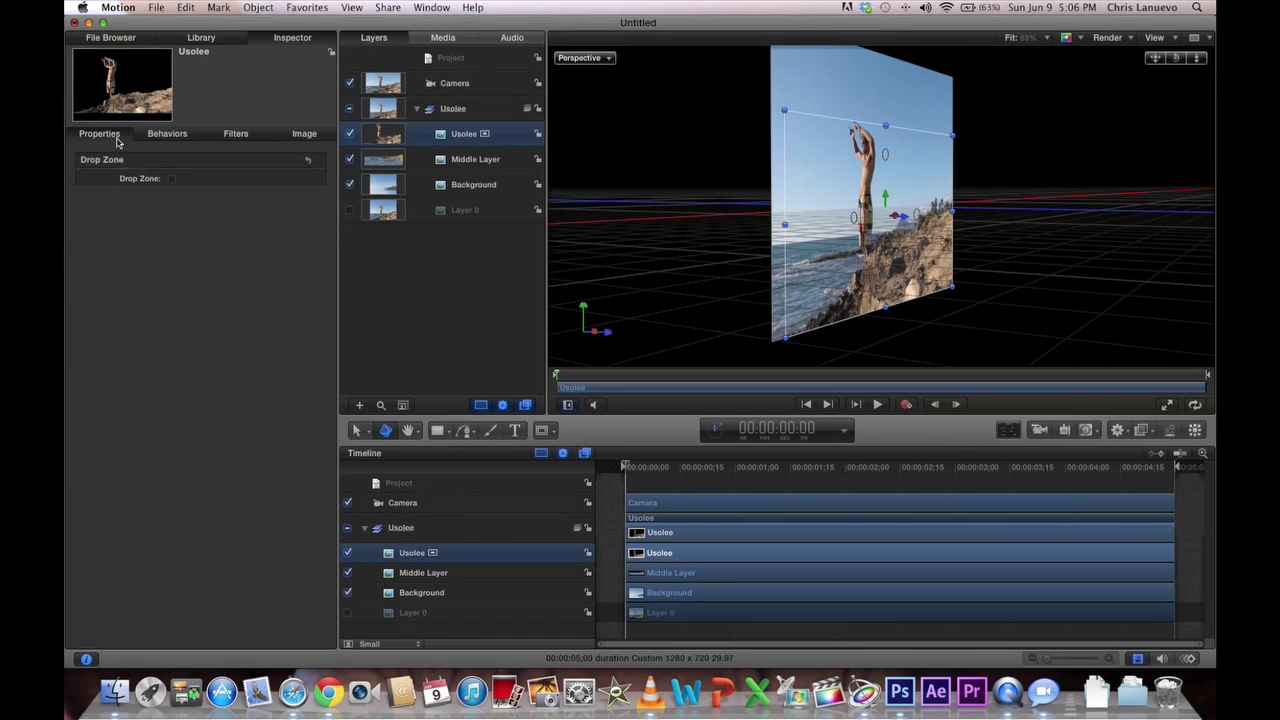
{"action": "left_click", "coordinate": [97, 183]}
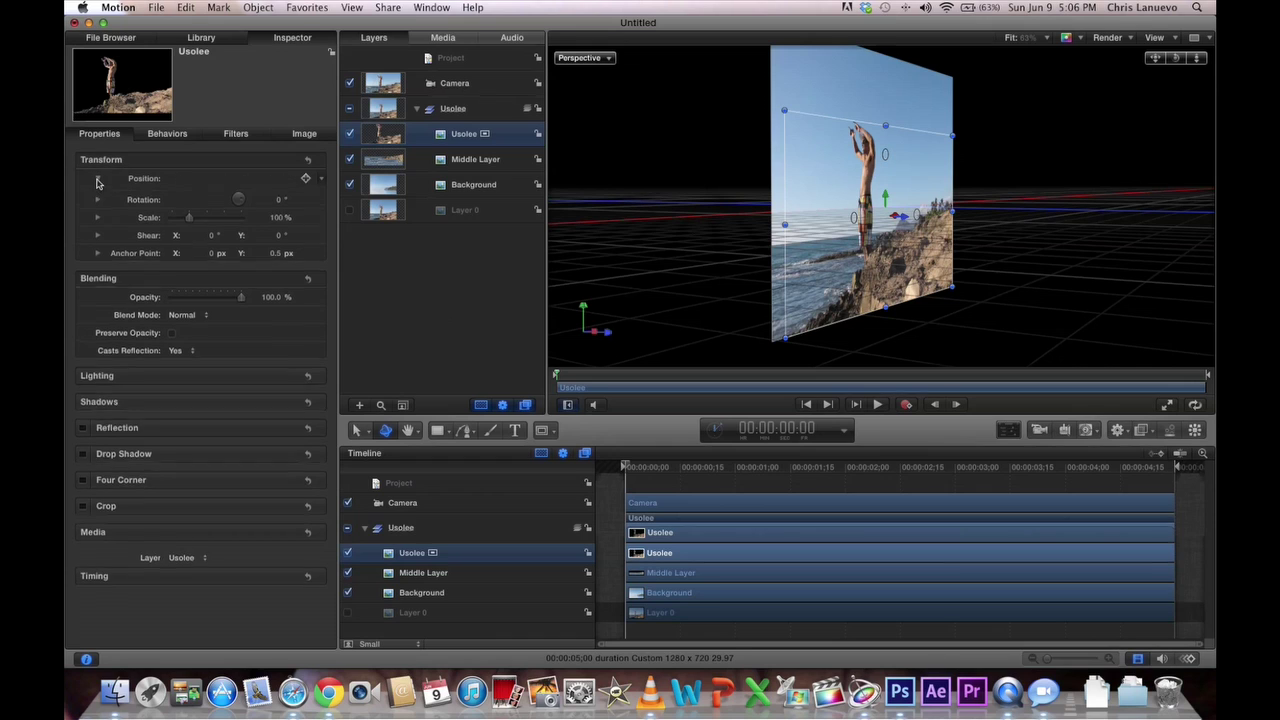
{"action": "left_click", "coordinate": [280, 233]}
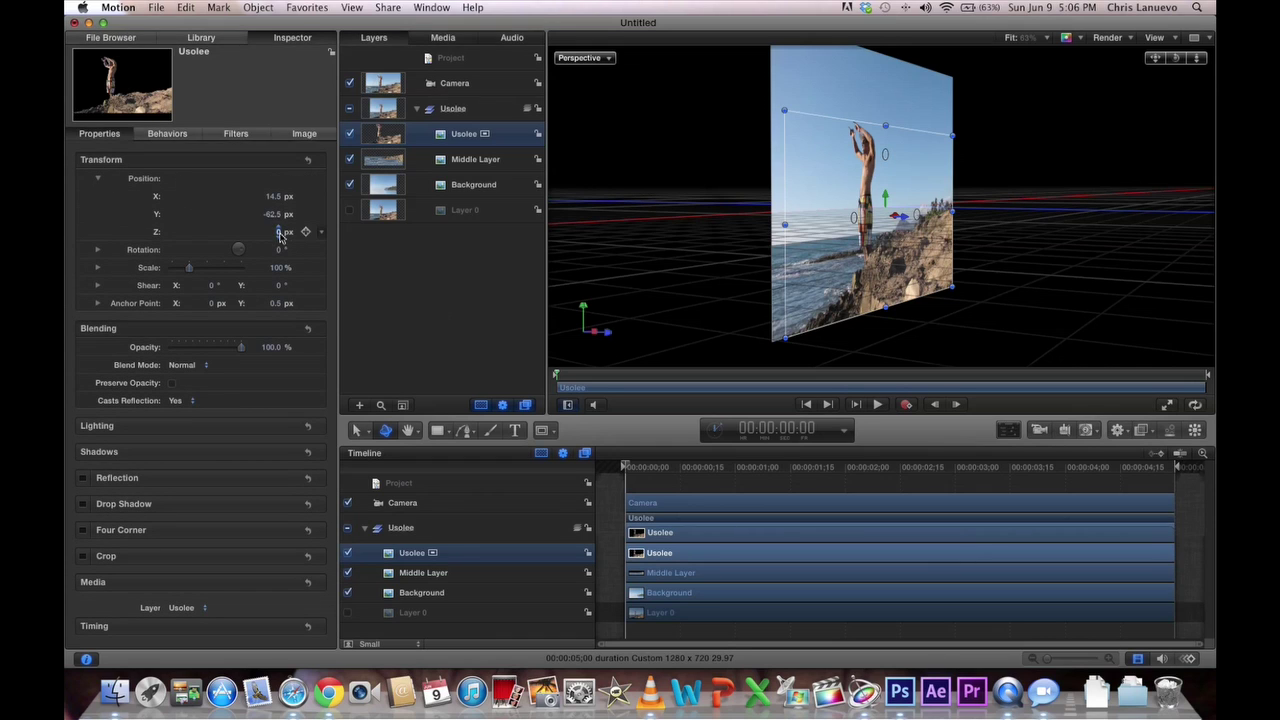
{"action": "mouse_move", "coordinate": [283, 236]}
{"action": "left_mouse_down"}
{"action": "mouse_move", "coordinate": [336, 236]}
{"action": "mouse_move", "coordinate": [287, 234]}
{"action": "left_mouse_up"}
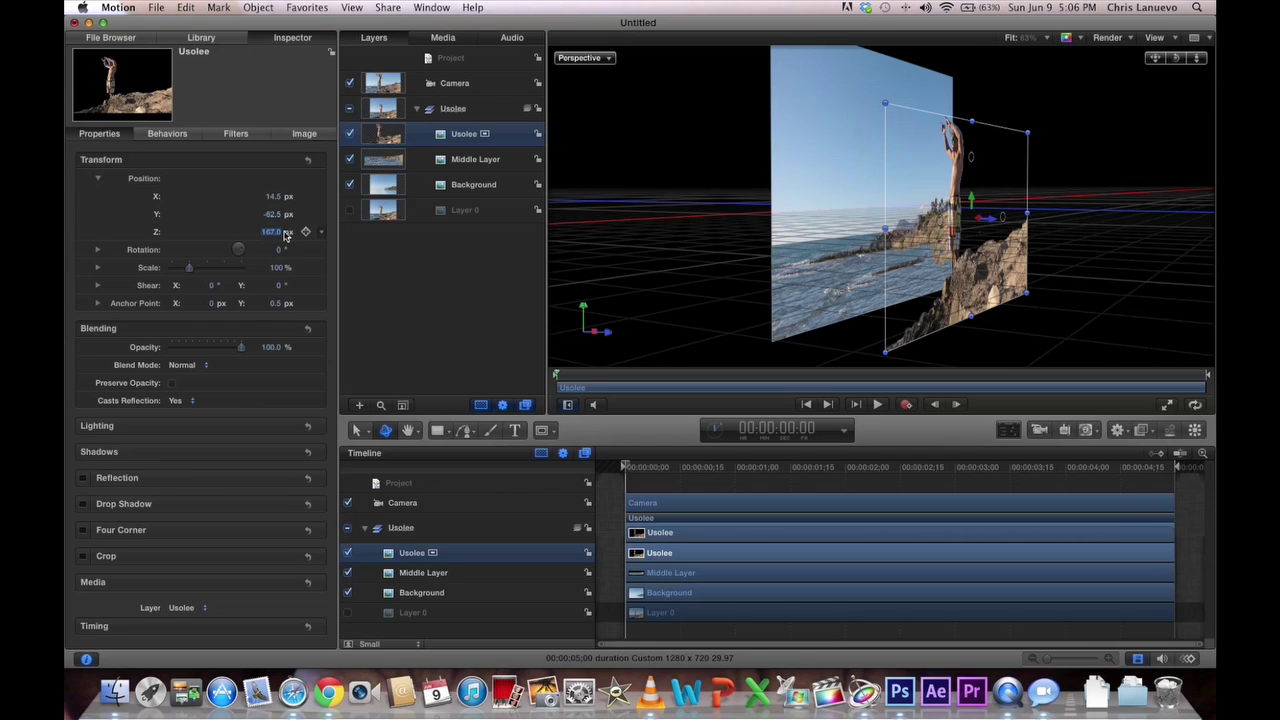
{"action": "left_click", "coordinate": [448, 165]}
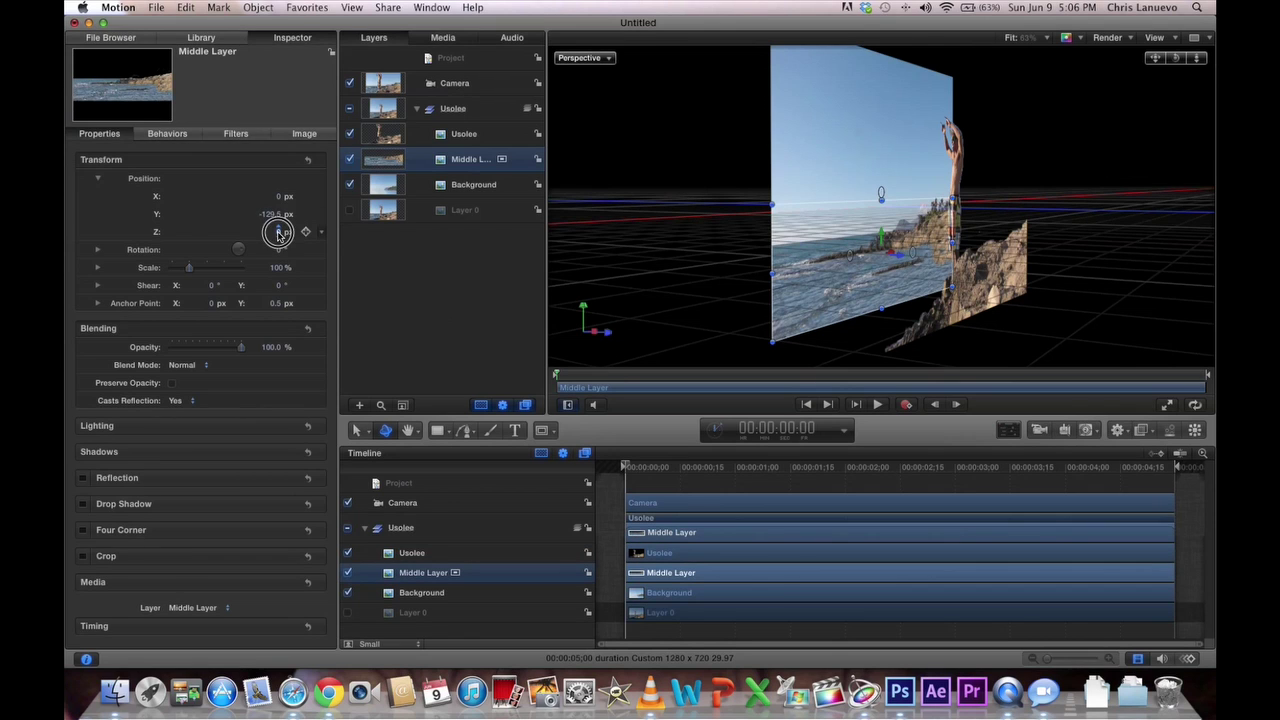
{"action": "mouse_move", "coordinate": [285, 234]}
{"action": "left_mouse_down"}
{"action": "mouse_move", "coordinate": [315, 234]}
{"action": "mouse_move", "coordinate": [279, 234]}
{"action": "left_mouse_up"}
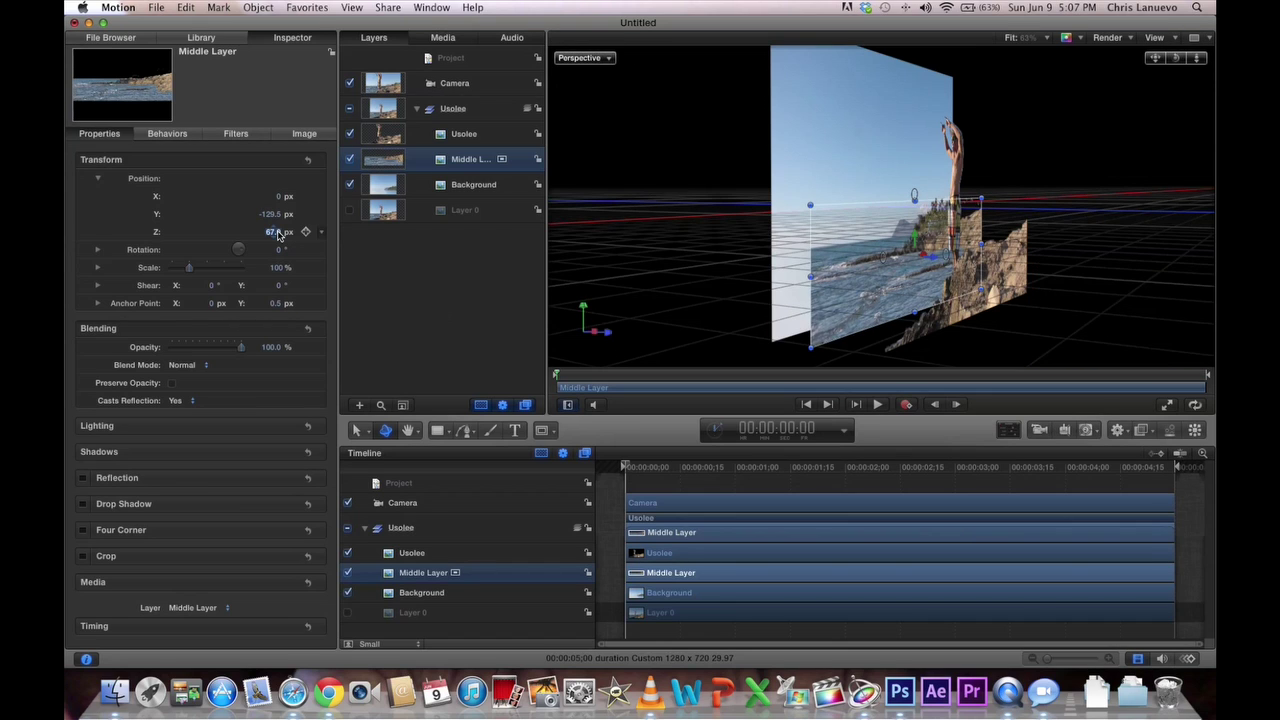
- Switch the viewer back to the Active Camera view
{"action": "left_click", "coordinate": [600, 58]}
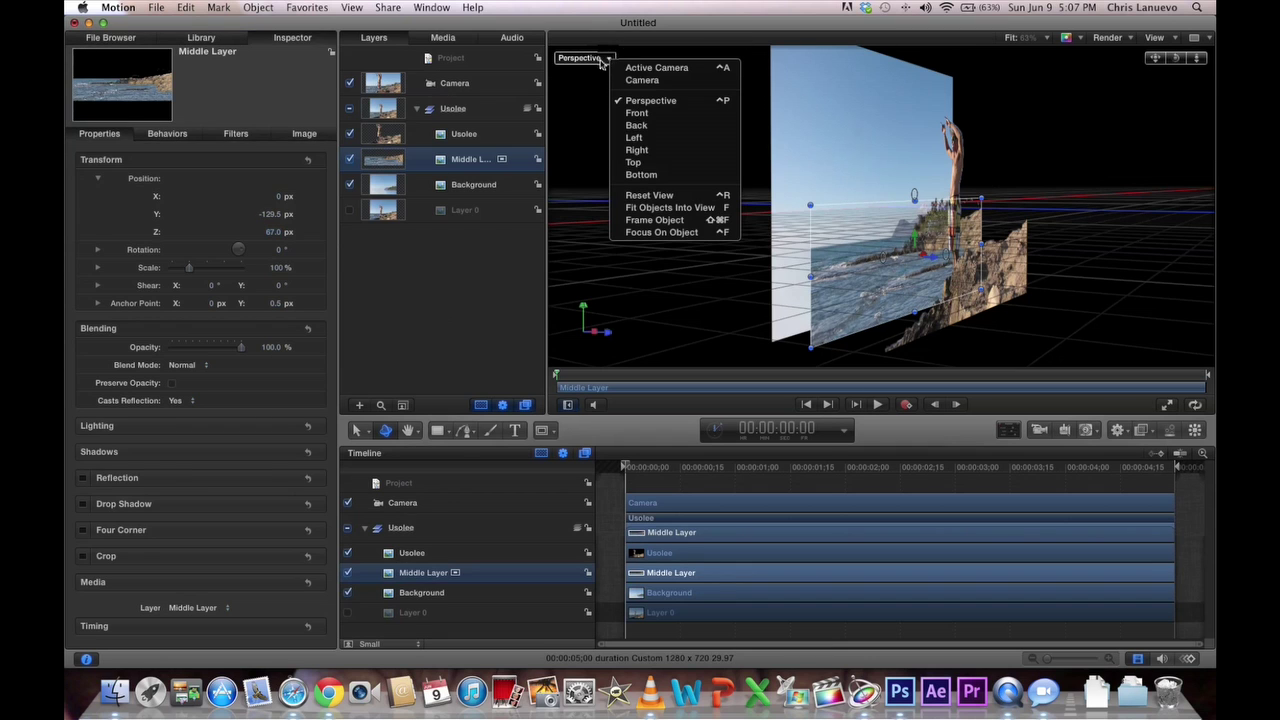
{"action": "left_click", "coordinate": [626, 67]}
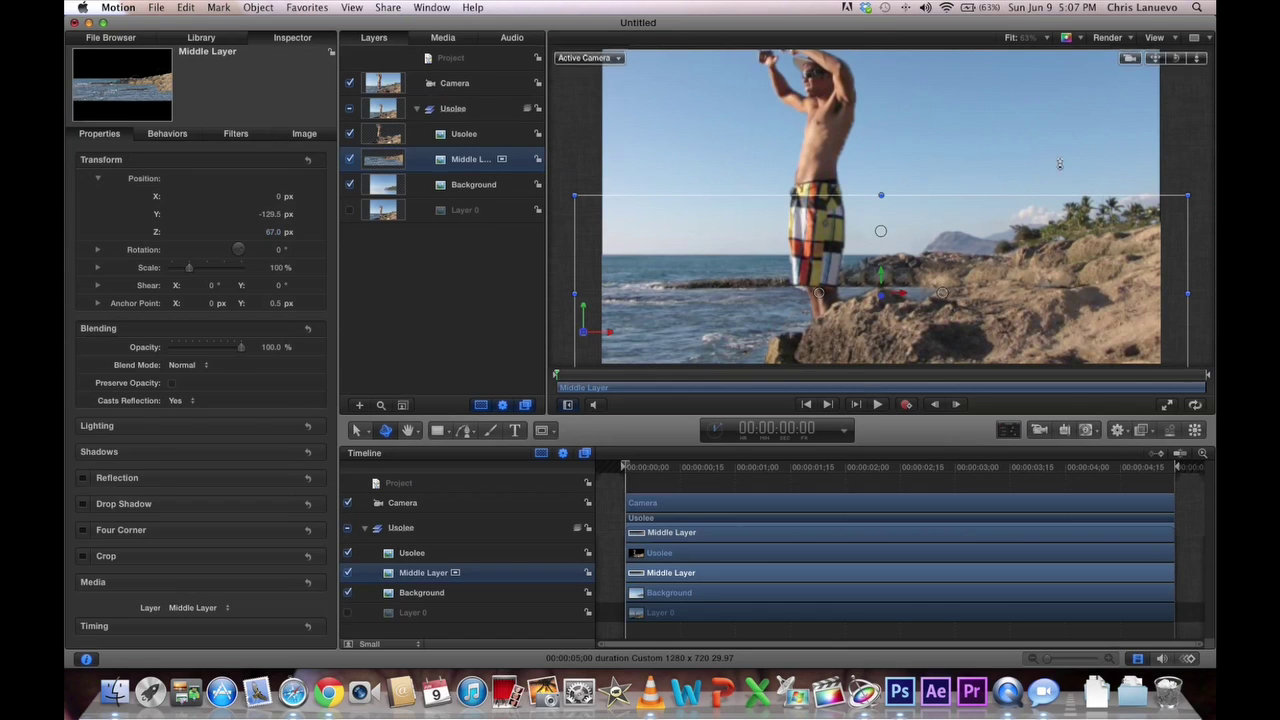
{"action": "left_click", "coordinate": [1111, 151]}
{"action": "left_click", "coordinate": [537, 136]}
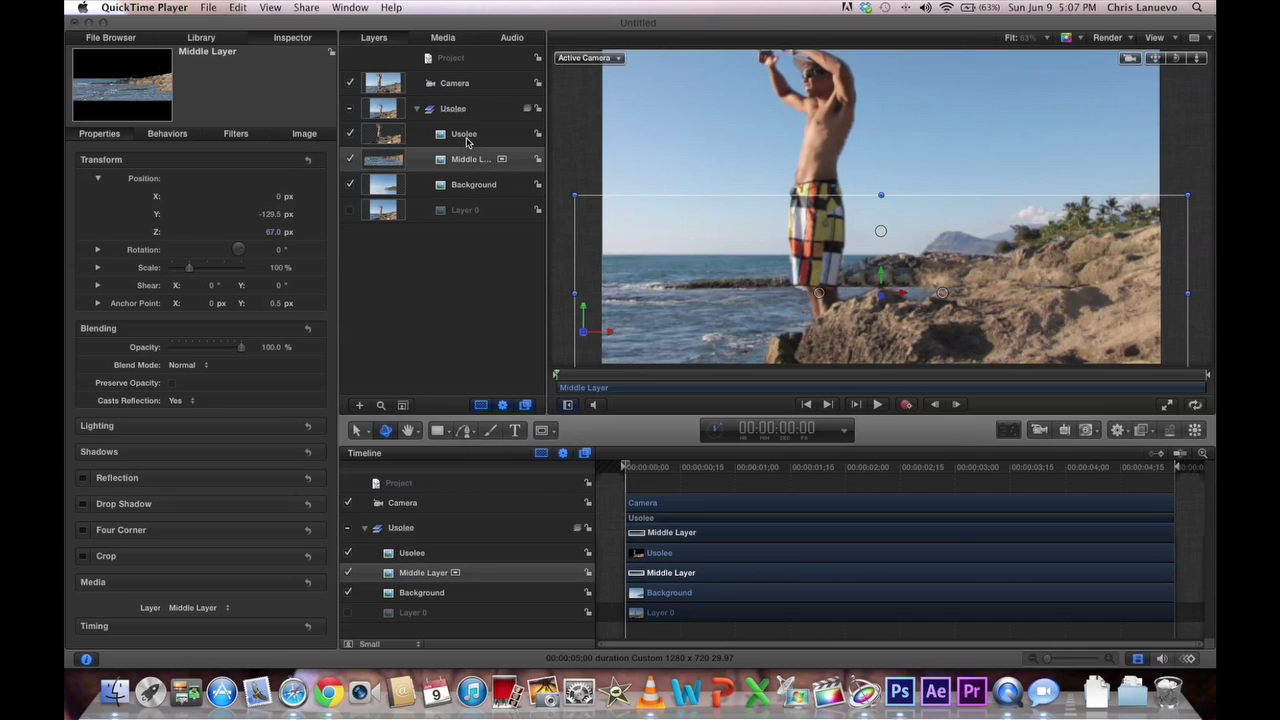
- Set Middle Layer's Y position to -130.5 px, also nudging Usolee's vertical position
{"action": "left_click", "coordinate": [466, 141]}
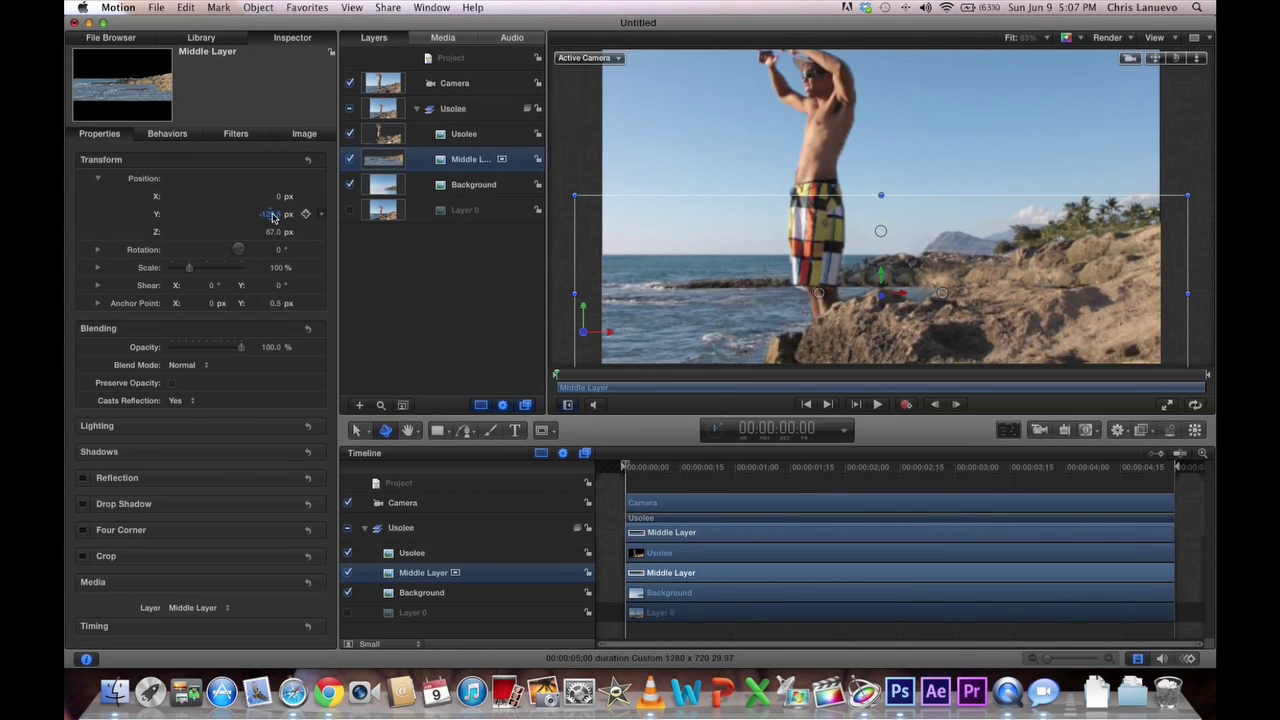
{"action": "left_click", "coordinate": [272, 215]}
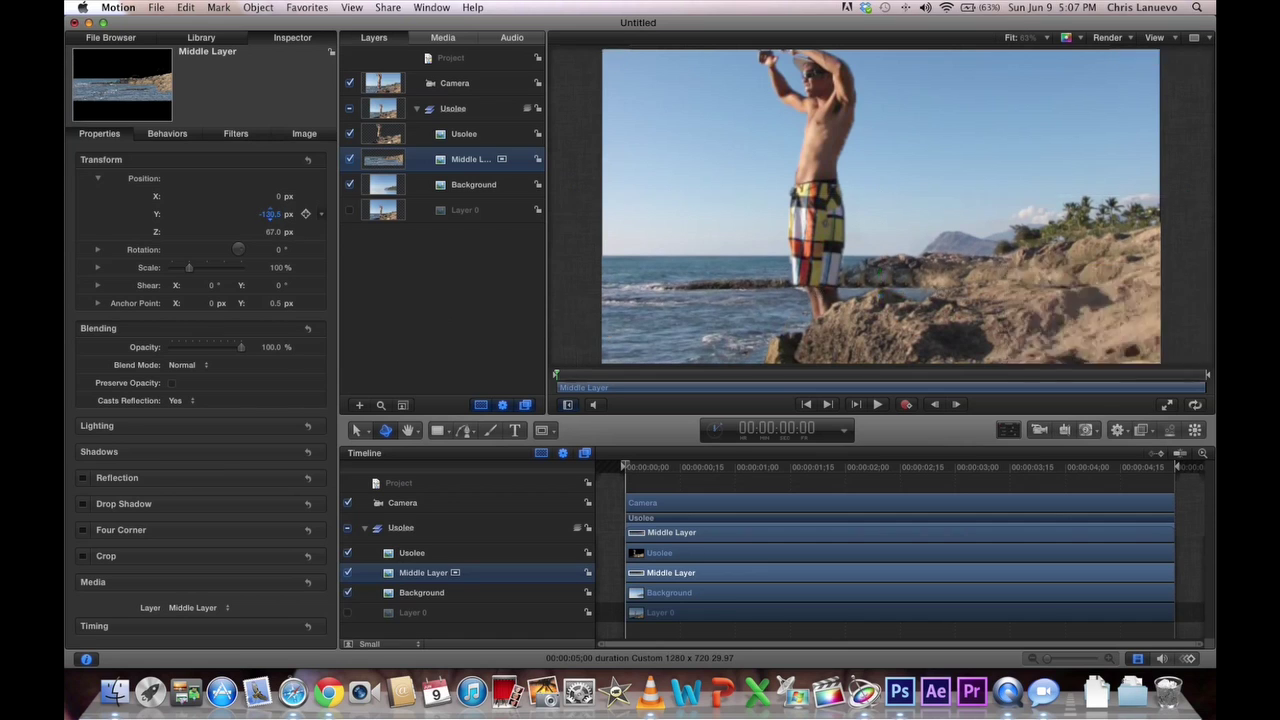
{"action": "key", "text": "Return"}
{"action": "left_click", "coordinate": [464, 133]}
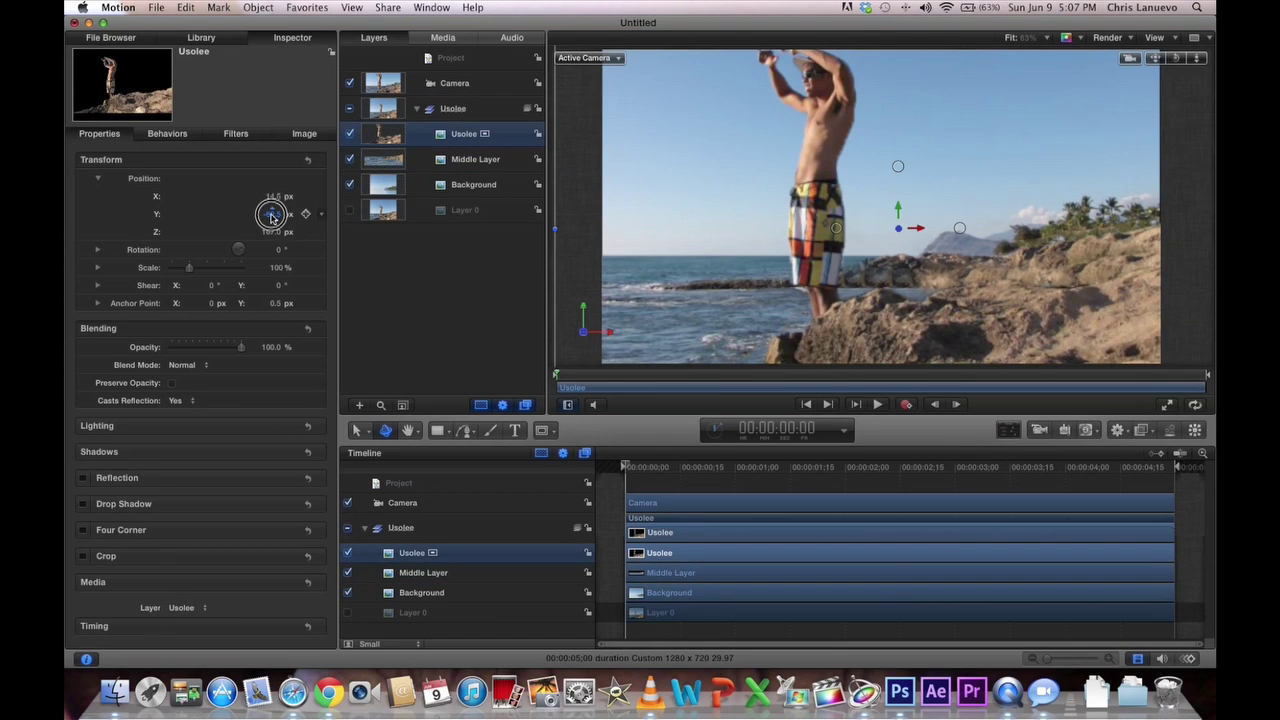
{"action": "left_click_drag", "start_coordinate": [271, 216], "coordinate": [272, 216]}
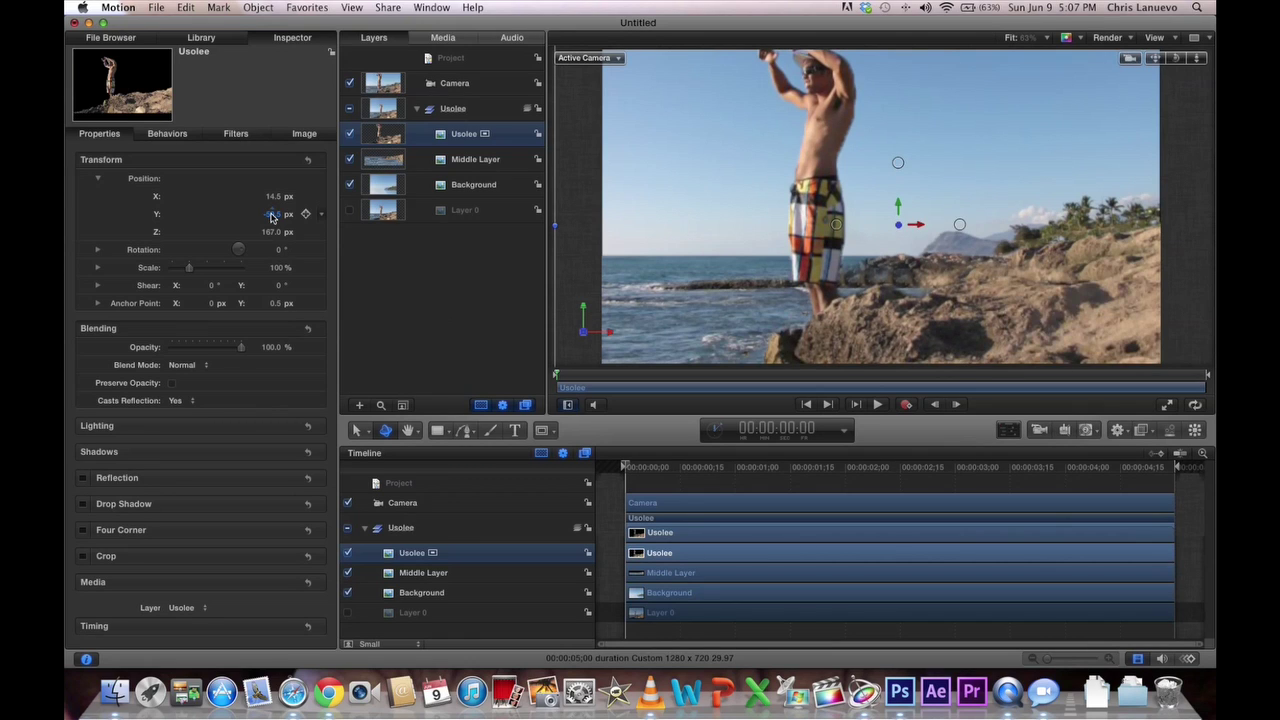
{"action": "left_click", "coordinate": [458, 160]}
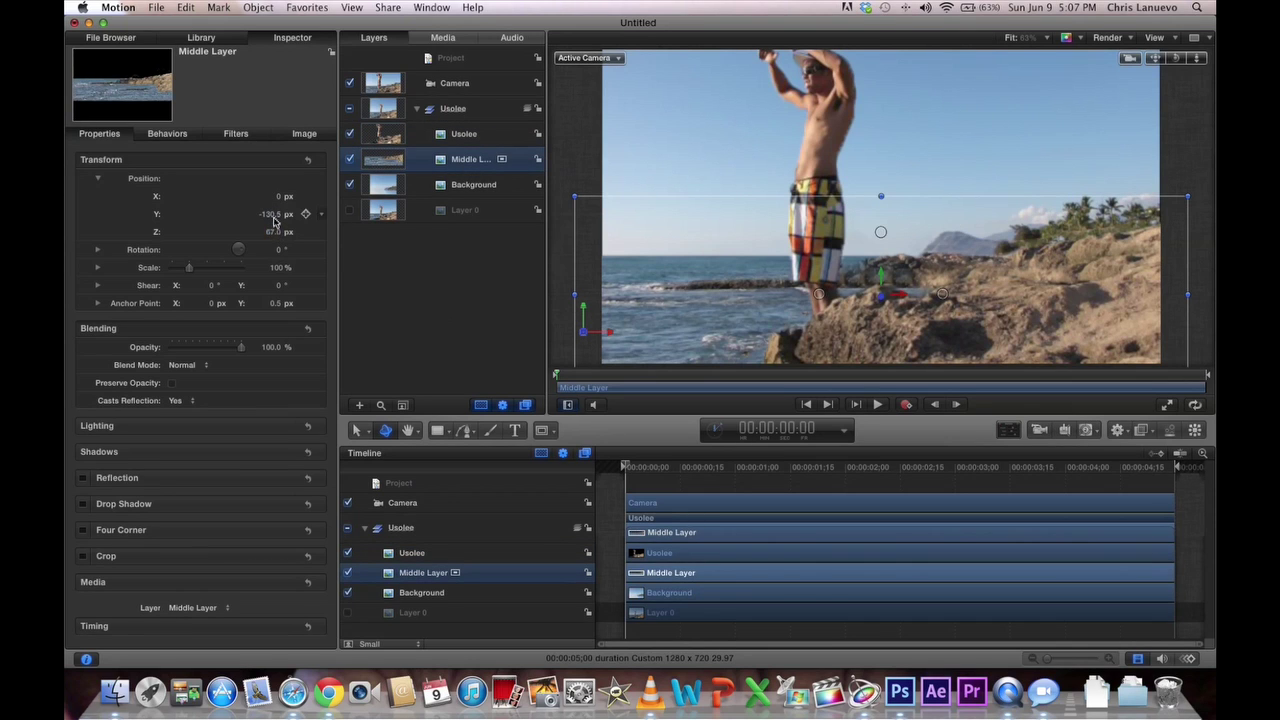
{"action": "left_click_drag", "start_coordinate": [272, 214], "coordinate": [274, 218]}
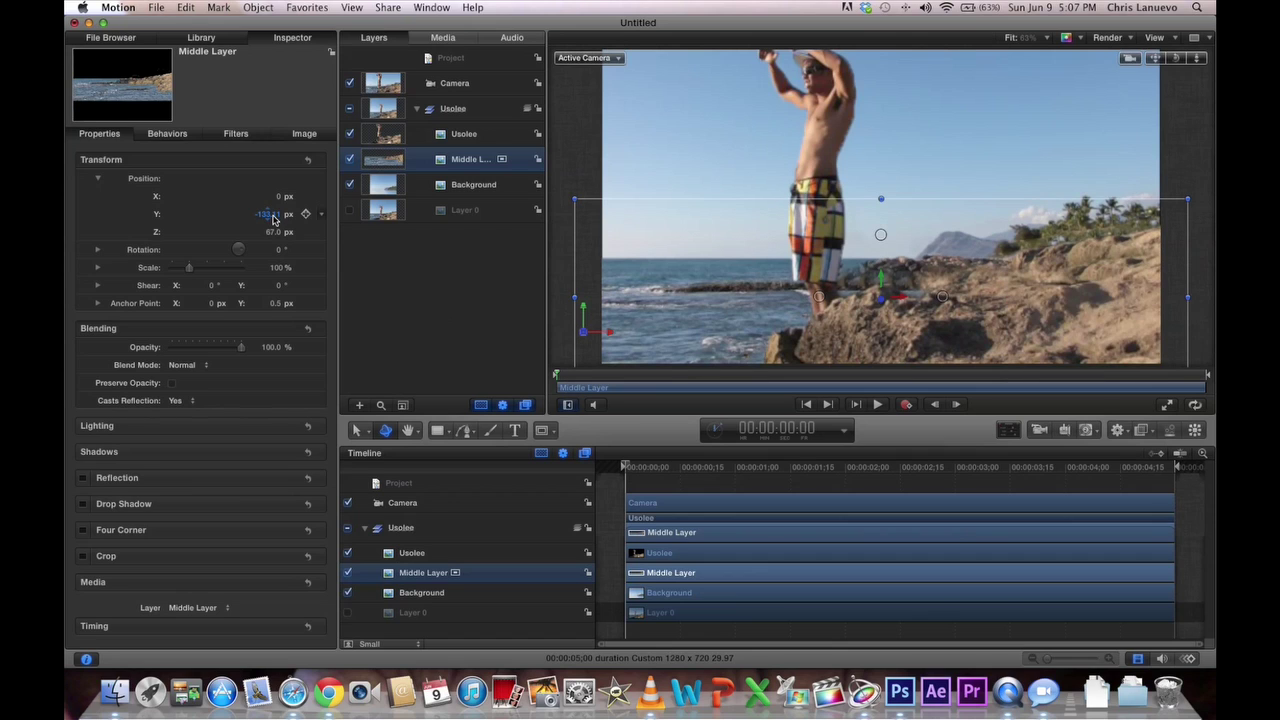
{"action": "left_click_drag", "start_coordinate": [273, 219], "coordinate": [273, 218]}
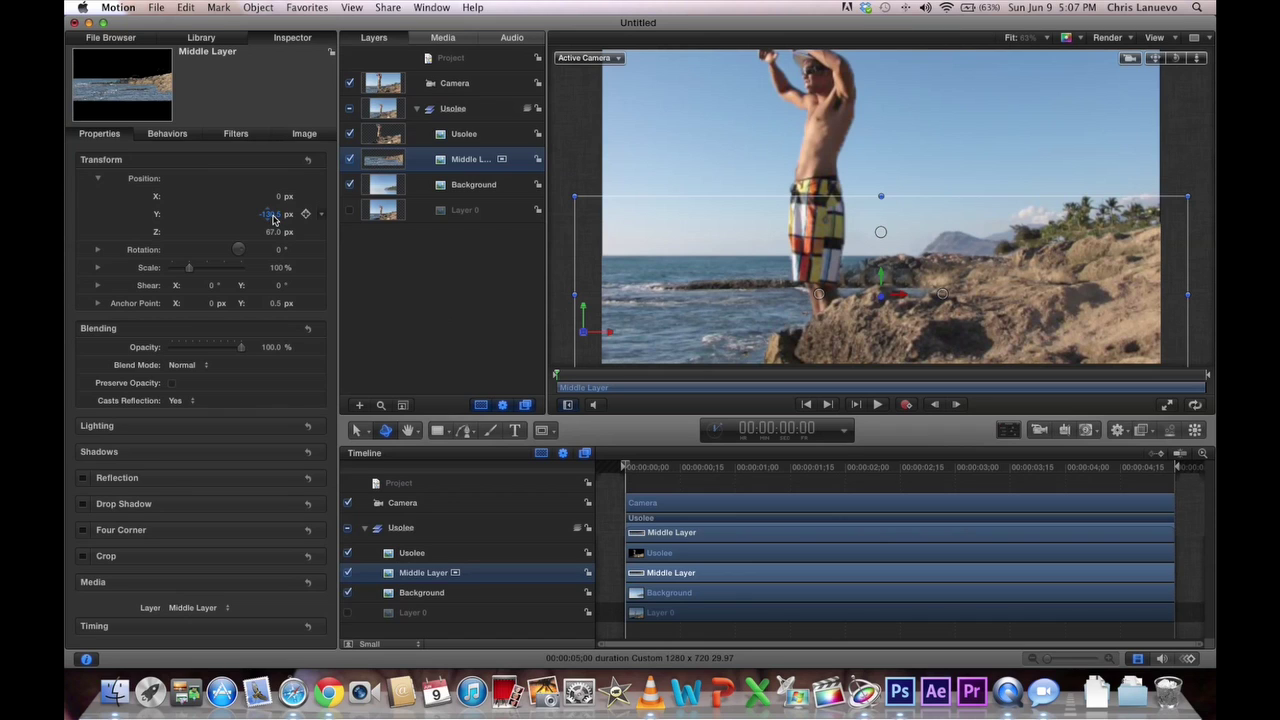
- Keyframe the camera's rotation at frame 0 and set Z rotation to 0.6° at the end
{"action": "left_click", "coordinate": [466, 88]}
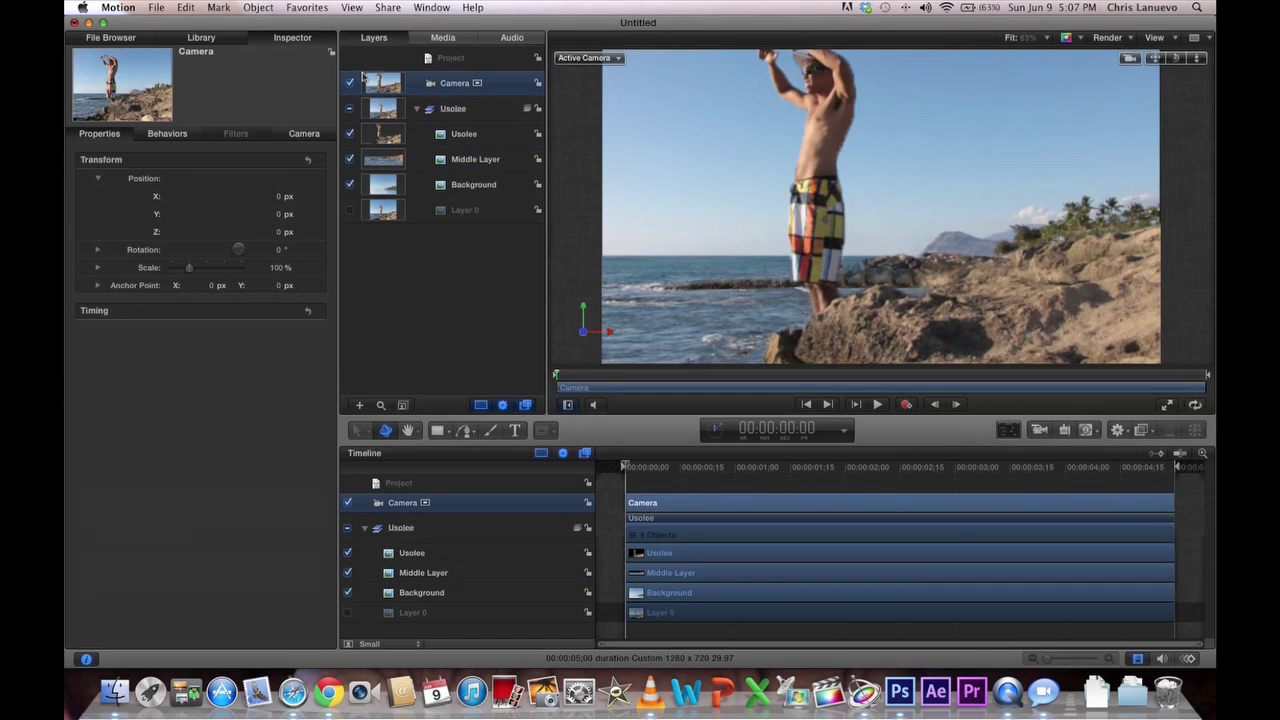
{"action": "left_click", "coordinate": [97, 250]}
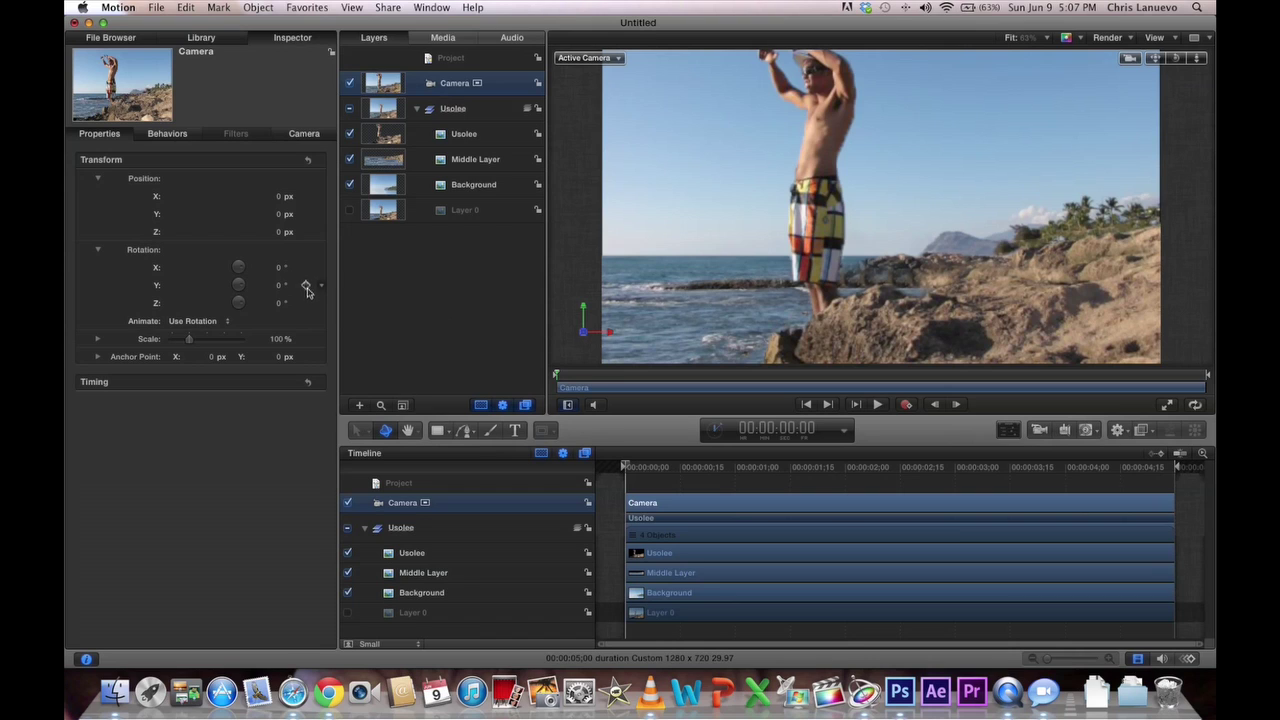
{"action": "left_click", "coordinate": [307, 304]}
{"action": "mouse_move", "coordinate": [280, 311]}
{"action": "left_mouse_down"}
{"action": "mouse_move", "coordinate": [268, 309]}
{"action": "mouse_move", "coordinate": [280, 310]}
{"action": "left_mouse_up"}
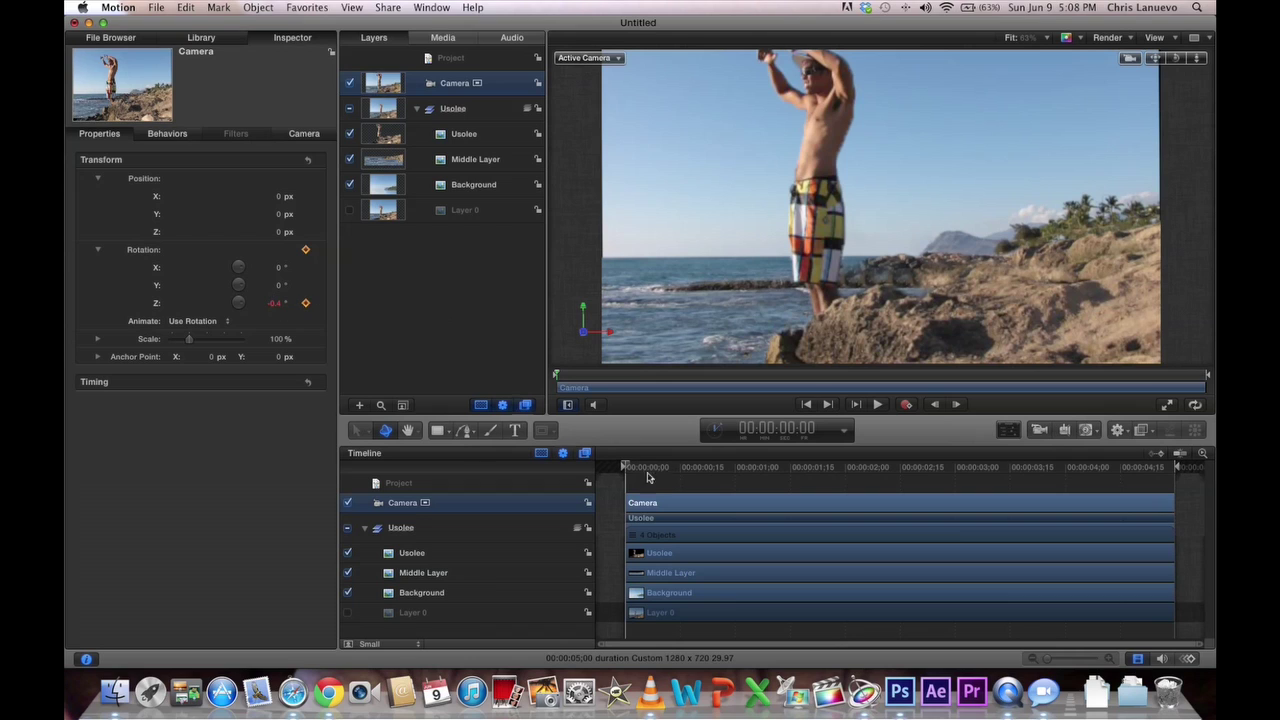
{"action": "left_click_drag", "start_coordinate": [1110, 466], "coordinate": [1168, 468]}
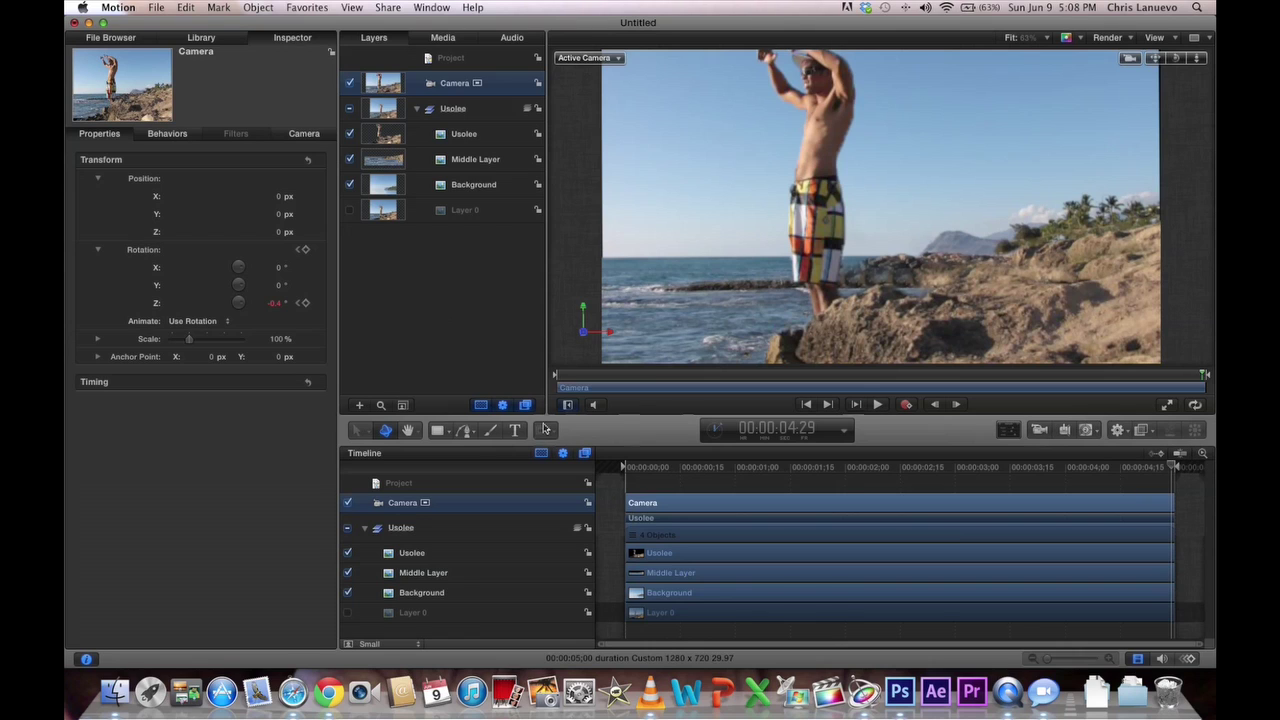
{"action": "left_click_drag", "start_coordinate": [272, 305], "coordinate": [276, 303]}
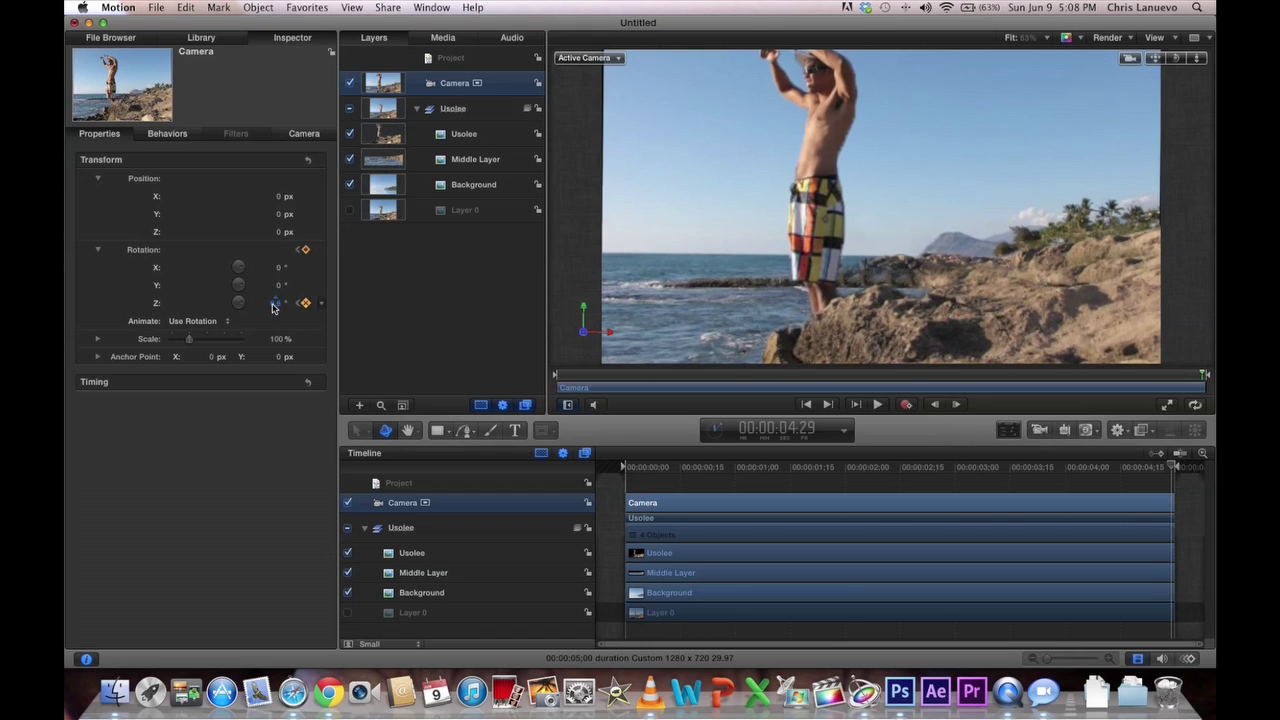
- Key the camera's Y rotation at the start and end, reaching -5.6° at 4:29
{"action": "left_click", "coordinate": [663, 466]}
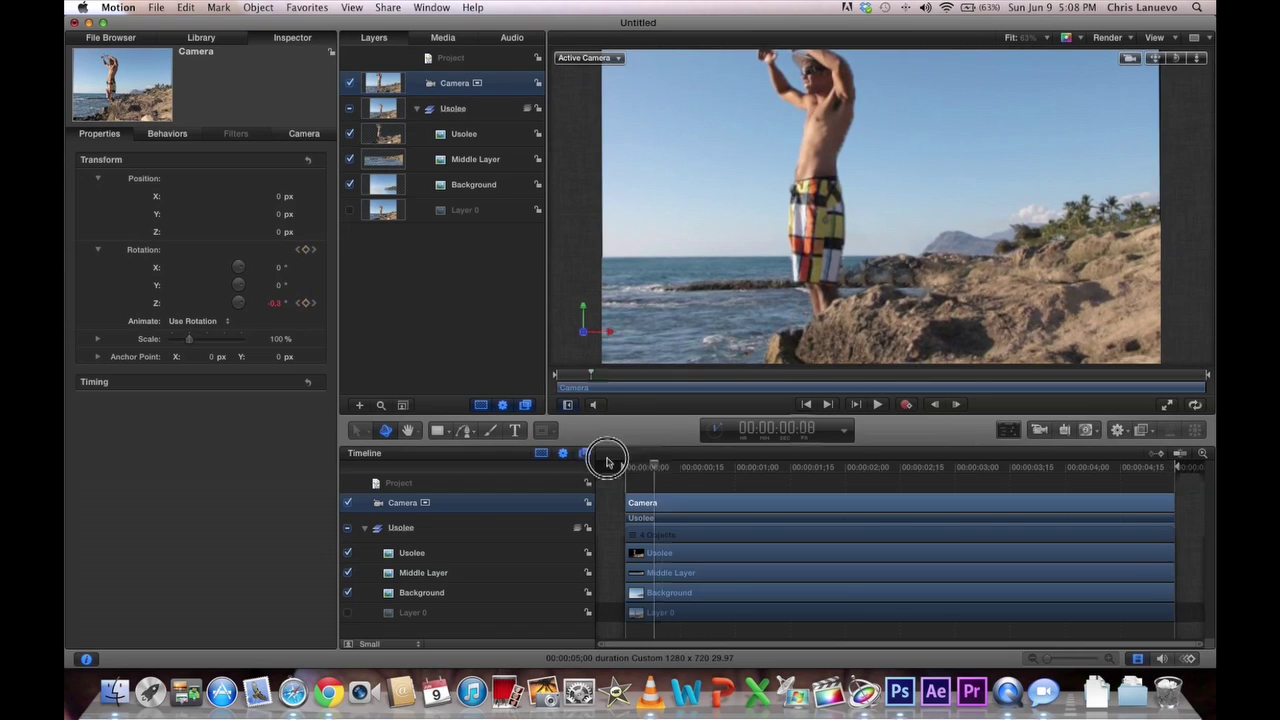
{"action": "left_click", "coordinate": [607, 461]}
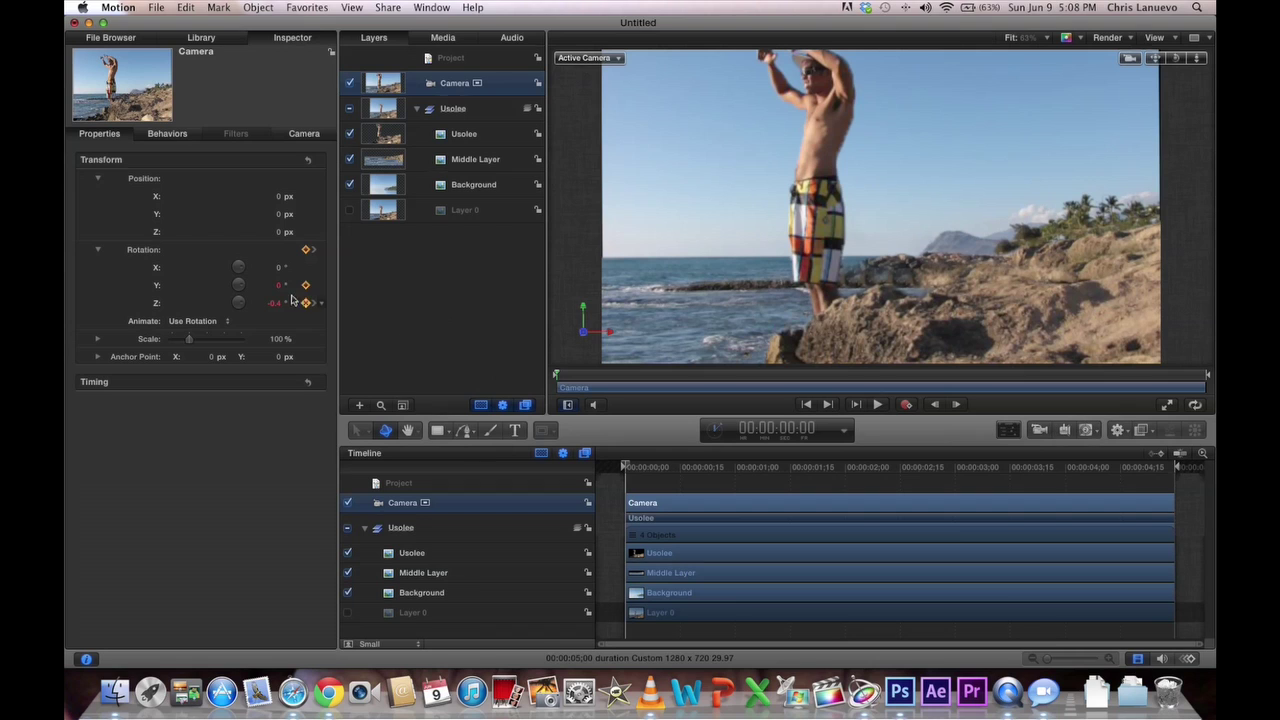
{"action": "left_click_drag", "start_coordinate": [277, 286], "coordinate": [278, 285]}
{"action": "left_click_drag", "start_coordinate": [1150, 467], "coordinate": [1188, 472]}
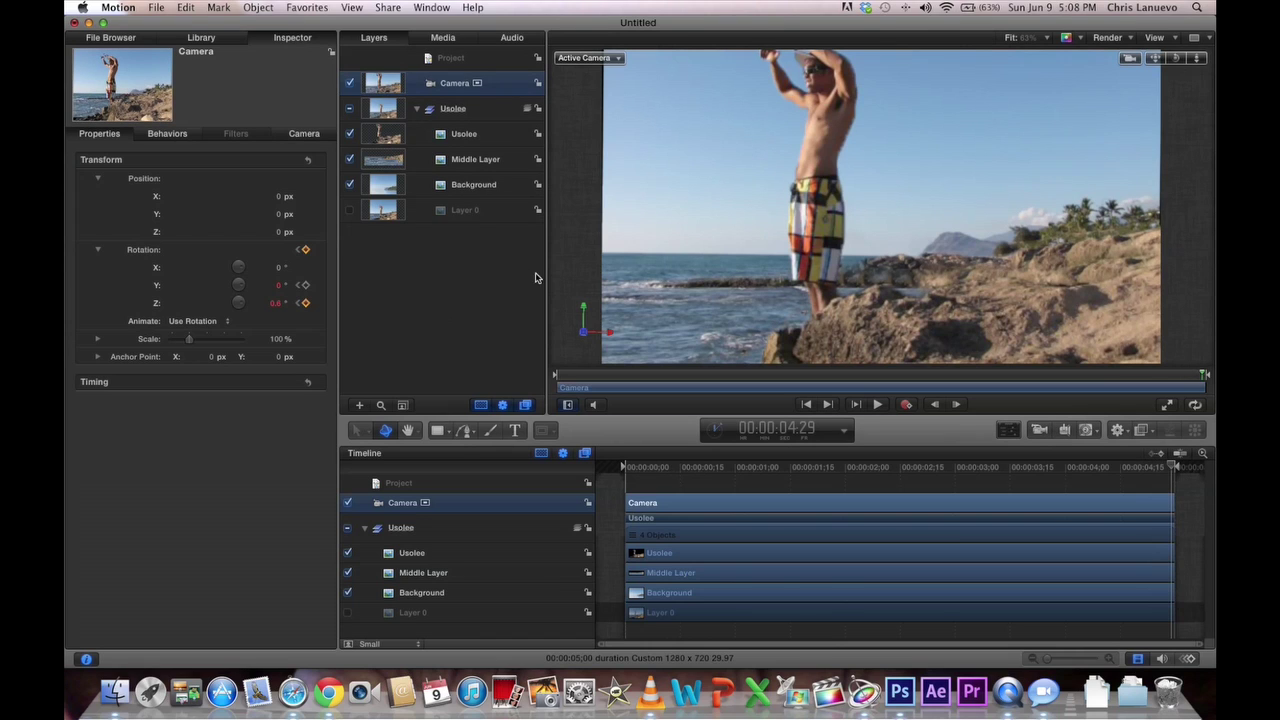
{"action": "left_click_drag", "start_coordinate": [277, 286], "coordinate": [284, 289]}
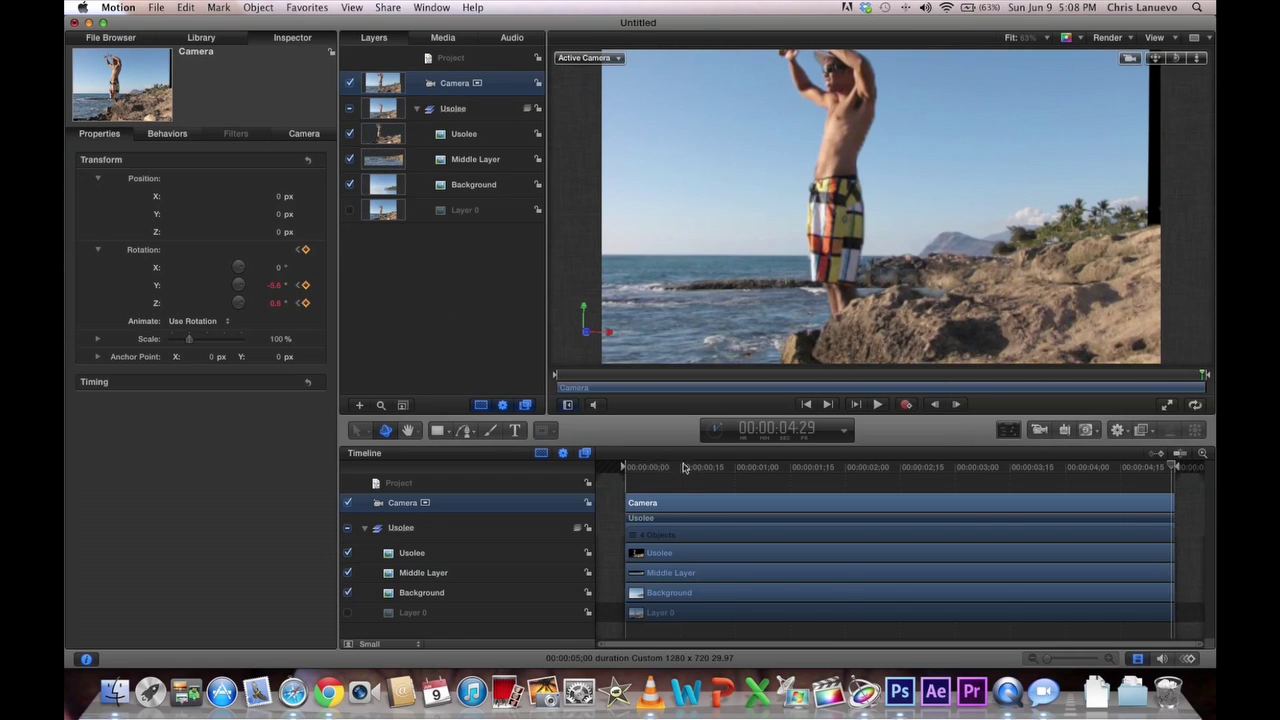
- Key the camera's X tilt at the start and reduce it to 1.4° at the end
{"action": "left_click_drag", "start_coordinate": [666, 466], "coordinate": [605, 466]}
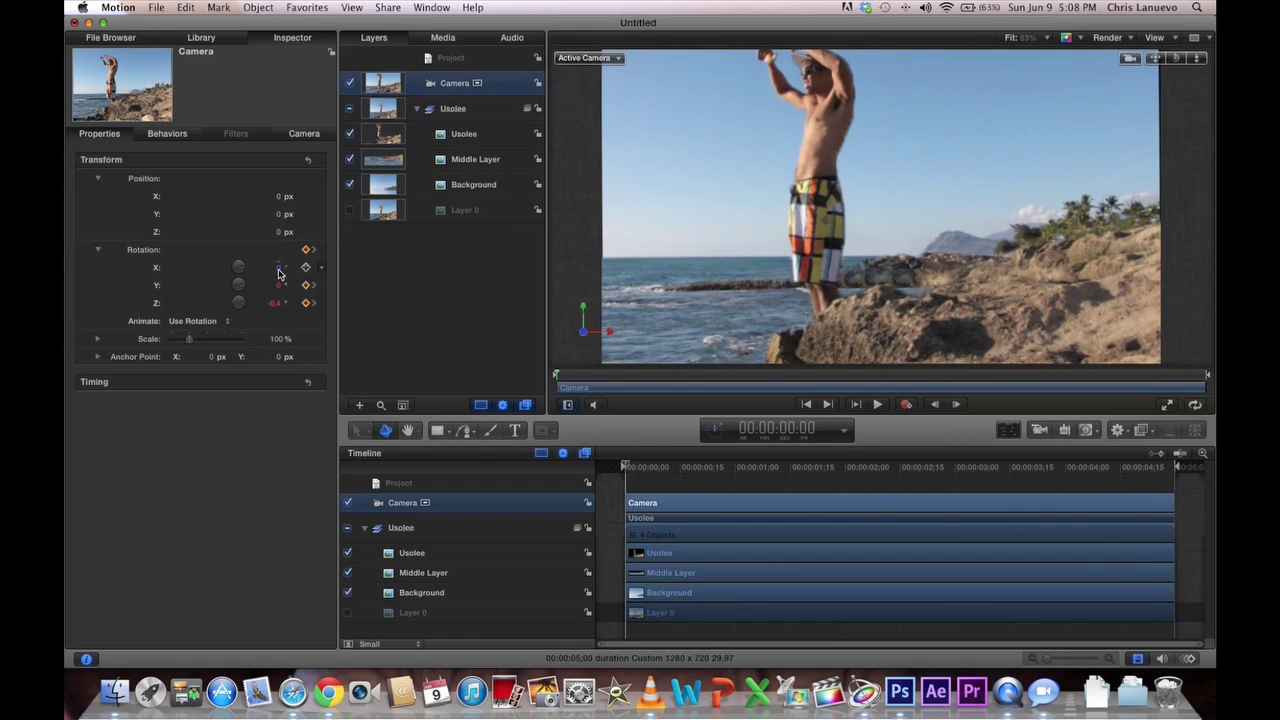
{"action": "left_click_drag", "start_coordinate": [279, 272], "coordinate": [281, 272]}
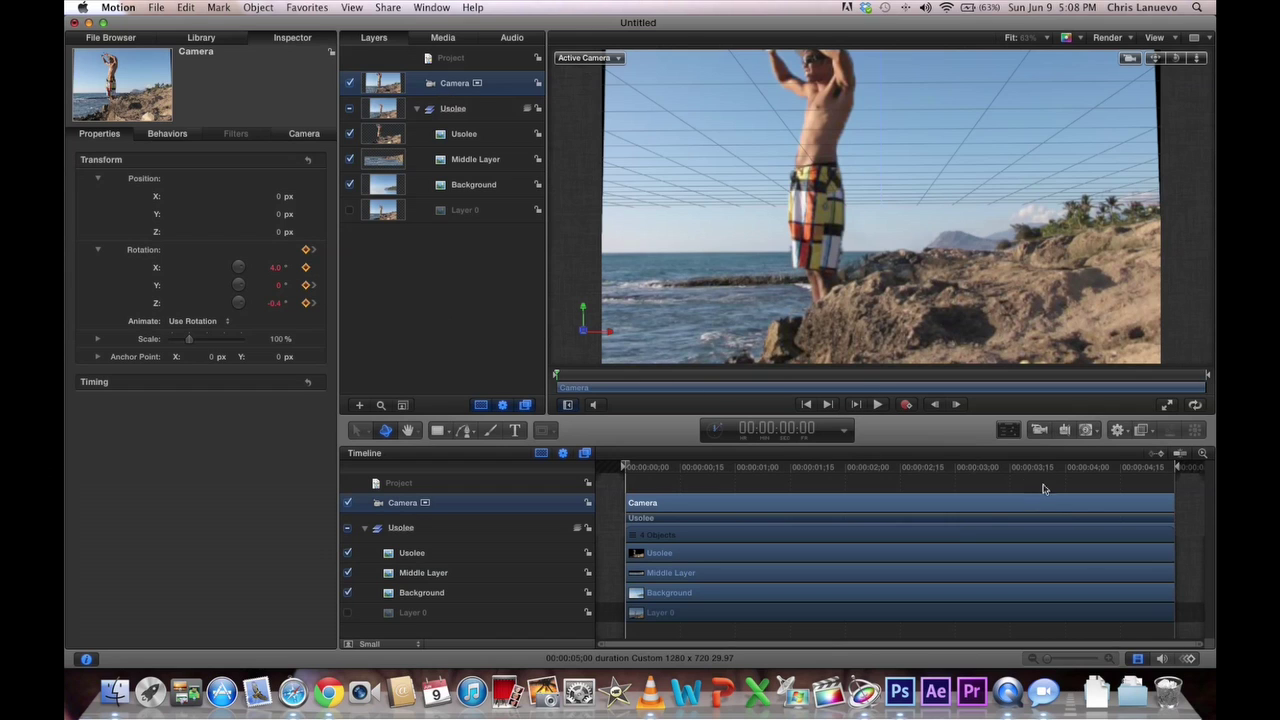
{"action": "left_click_drag", "start_coordinate": [1074, 471], "coordinate": [1178, 468]}
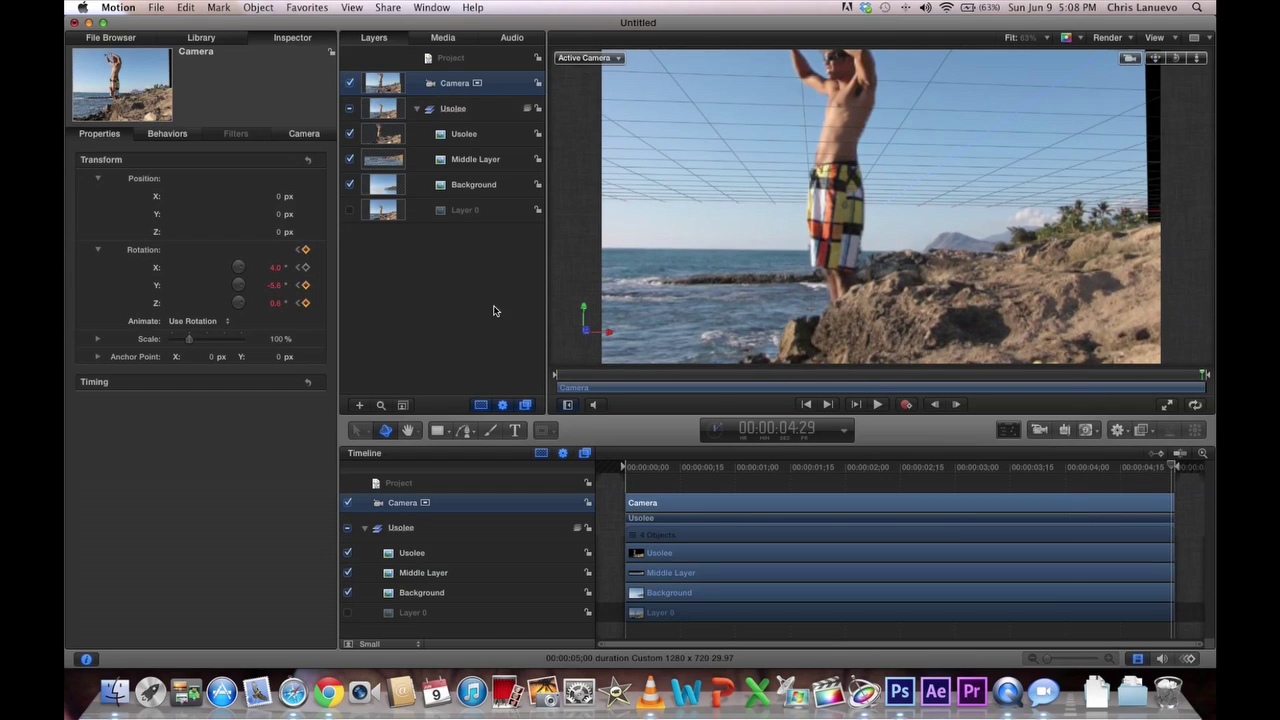
{"action": "left_click_drag", "start_coordinate": [279, 268], "coordinate": [284, 268]}
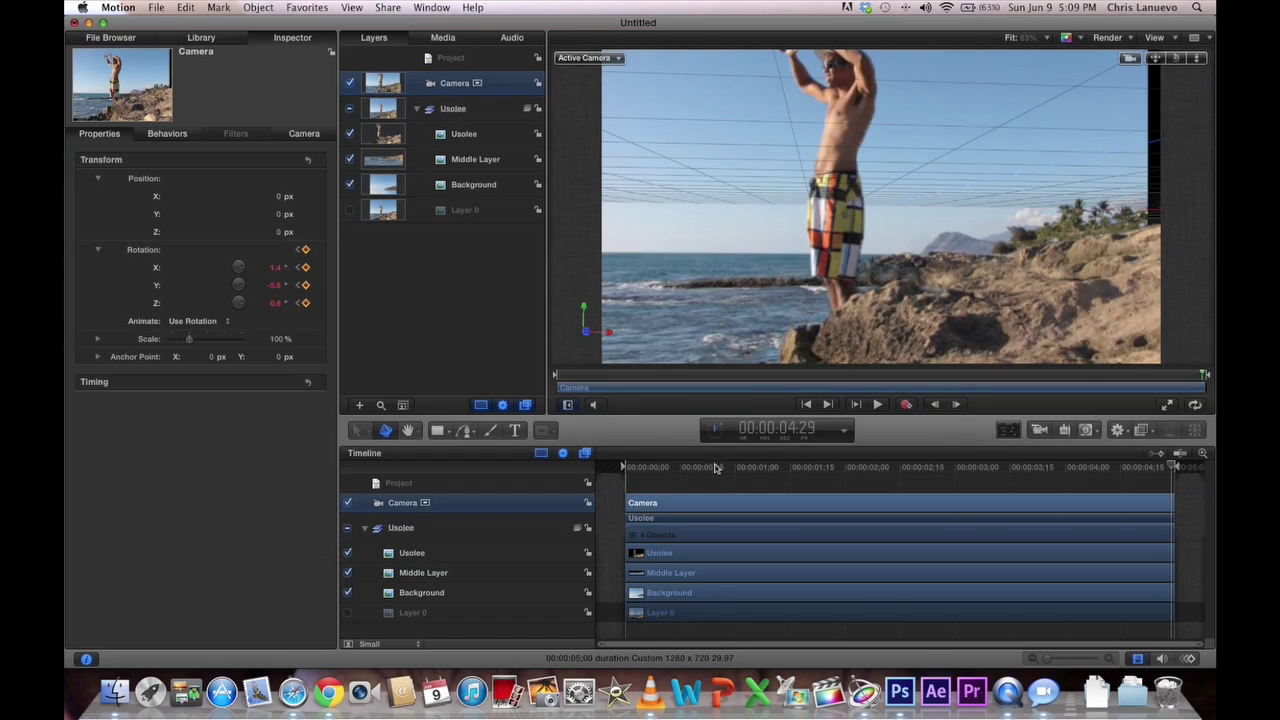
- At frame 0, set camera Position X to 0, Z to -48.34 px, and keyframe it
{"action": "left_click_drag", "start_coordinate": [715, 468], "coordinate": [603, 463]}
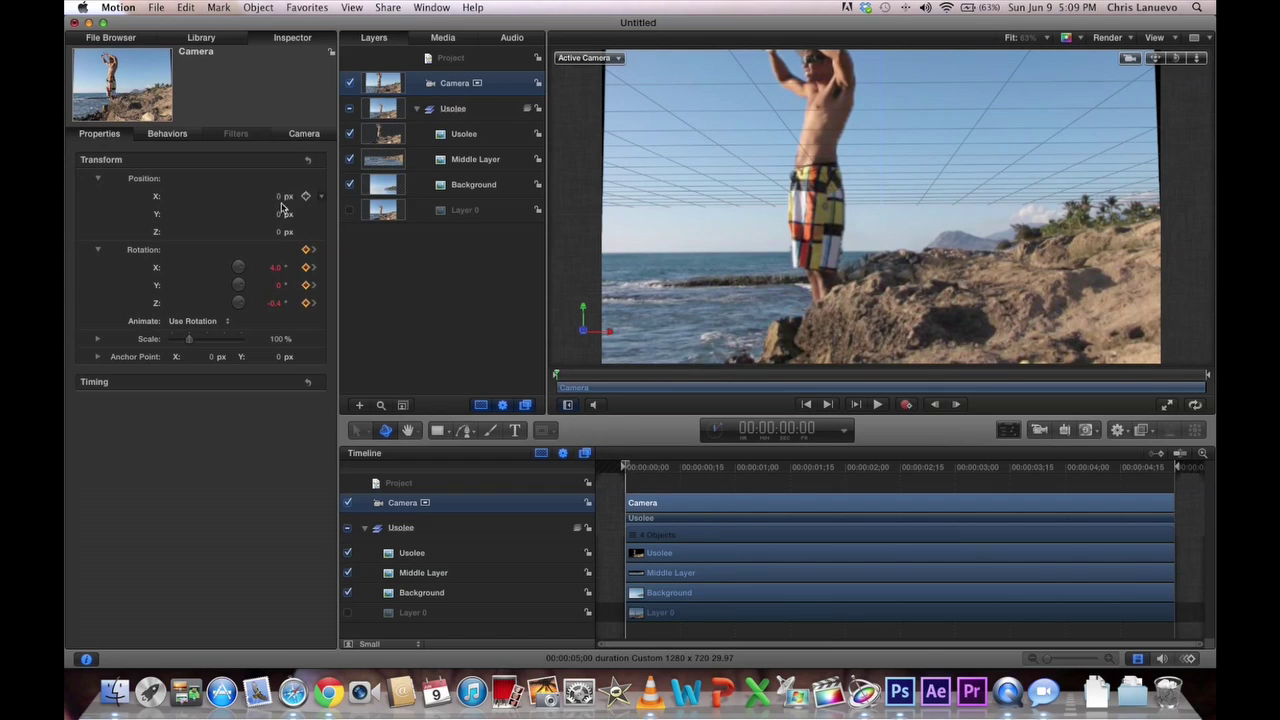
{"action": "mouse_move", "coordinate": [280, 234]}
{"action": "left_mouse_down"}
{"action": "mouse_move", "coordinate": [240, 234]}
{"action": "mouse_move", "coordinate": [295, 236]}
{"action": "mouse_move", "coordinate": [260, 197]}
{"action": "mouse_move", "coordinate": [280, 199]}
{"action": "mouse_move", "coordinate": [272, 214]}
{"action": "mouse_move", "coordinate": [300, 214]}
{"action": "mouse_move", "coordinate": [274, 214]}
{"action": "left_mouse_up"}
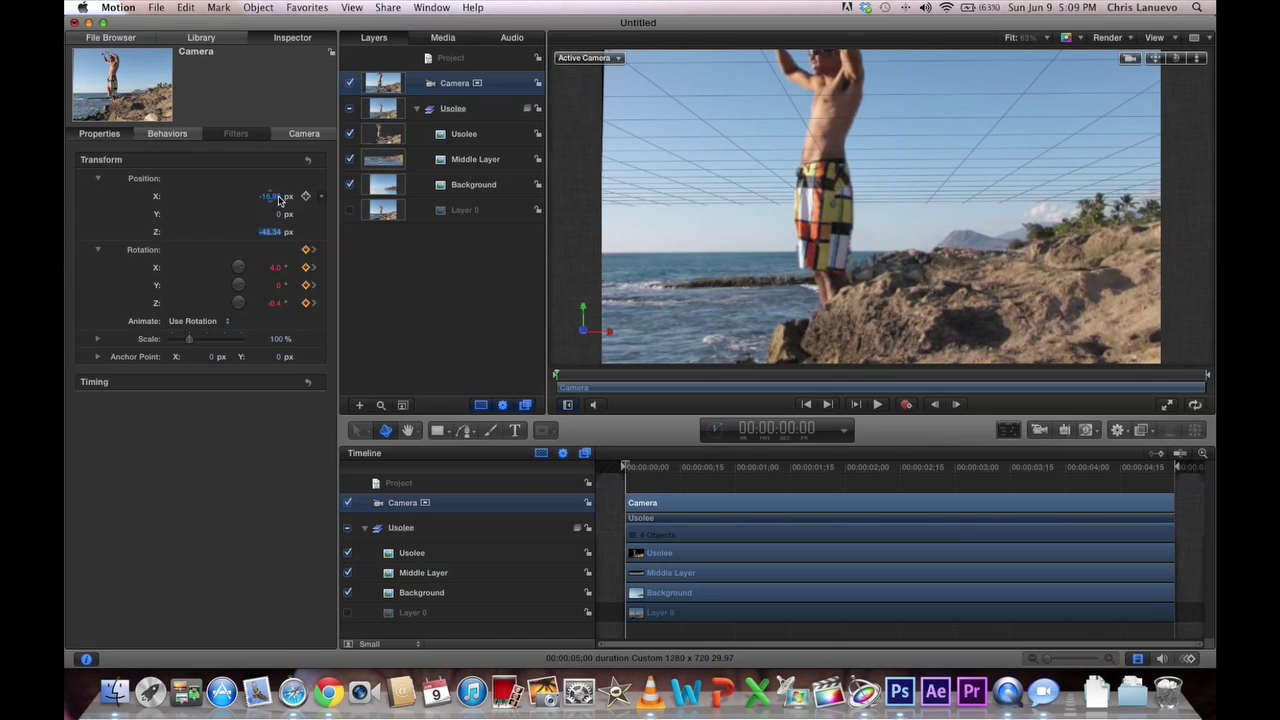
{"action": "type", "text": "0"}
{"action": "key", "text": "Tab"}
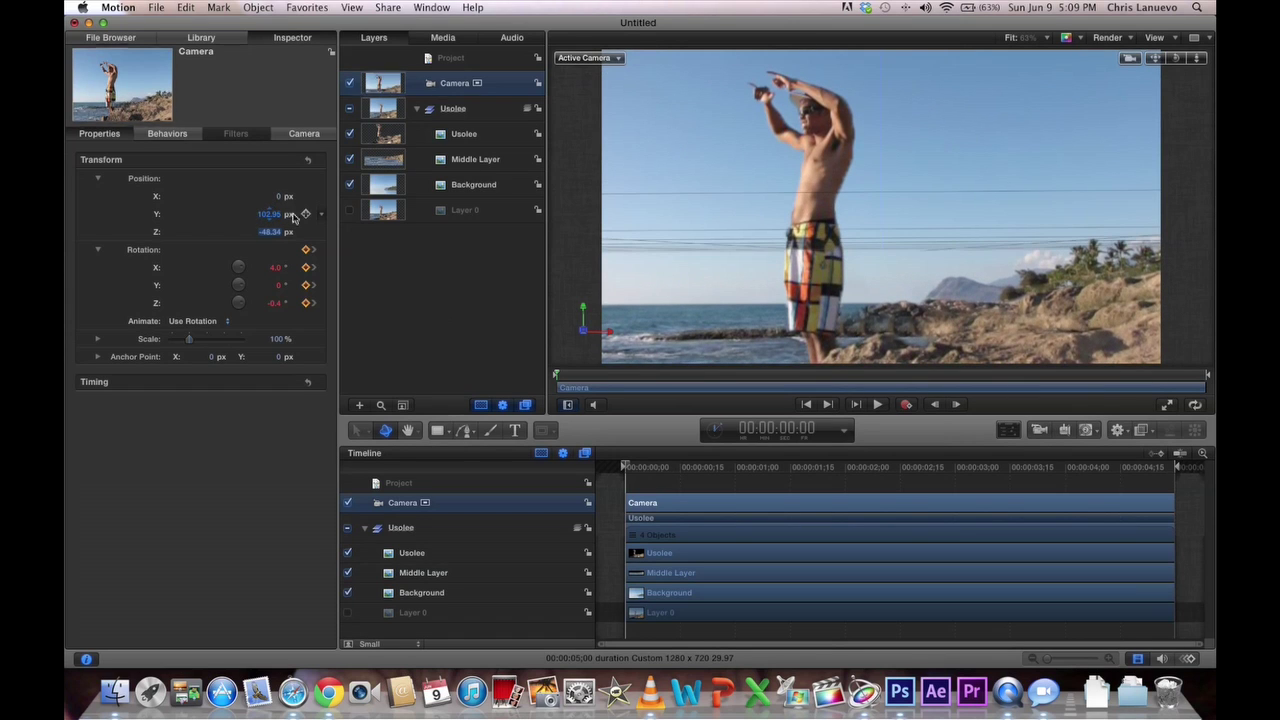
{"action": "left_click", "coordinate": [306, 232]}
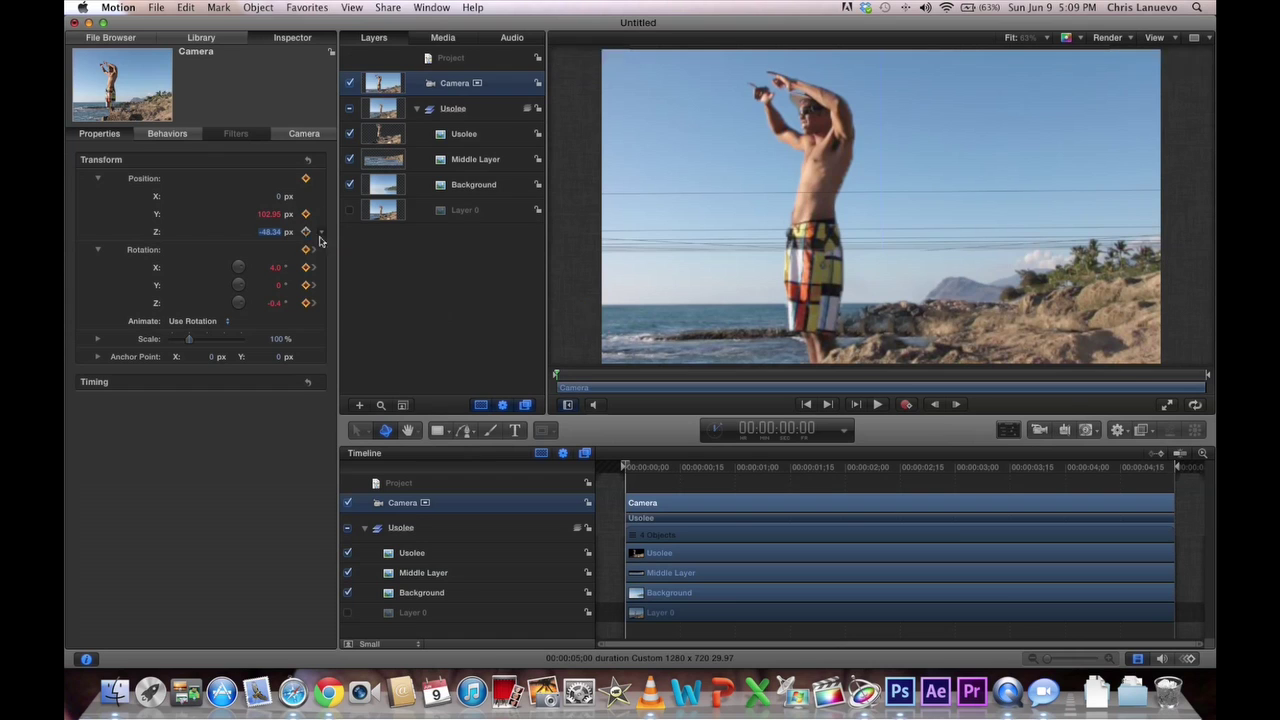
- At 4:29, dolly the camera to Y 145.95, Z -286.89 px, rotating to Y -10.1°, Z 3.6°
{"action": "left_click_drag", "start_coordinate": [1089, 463], "coordinate": [1180, 466]}
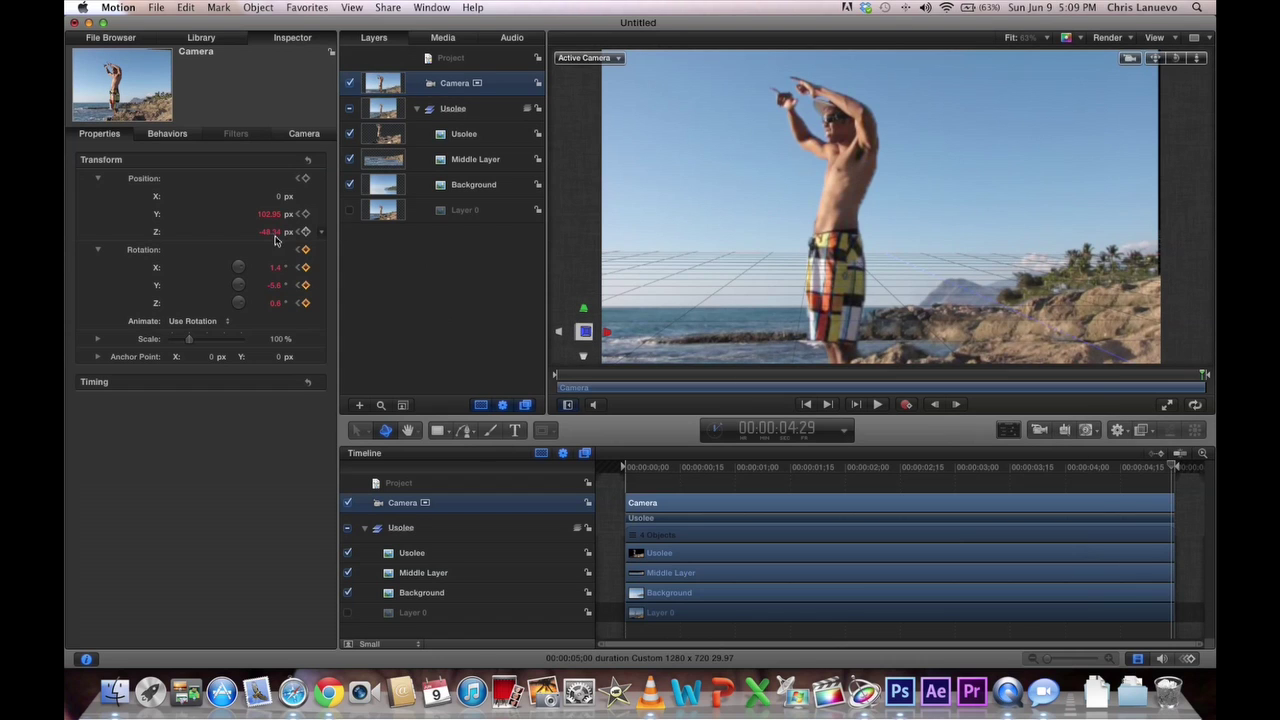
{"action": "mouse_move", "coordinate": [269, 236]}
{"action": "left_mouse_down"}
{"action": "mouse_move", "coordinate": [200, 236]}
{"action": "mouse_move", "coordinate": [268, 236]}
{"action": "mouse_move", "coordinate": [245, 232]}
{"action": "mouse_move", "coordinate": [307, 214]}
{"action": "mouse_move", "coordinate": [276, 214]}
{"action": "left_mouse_up"}
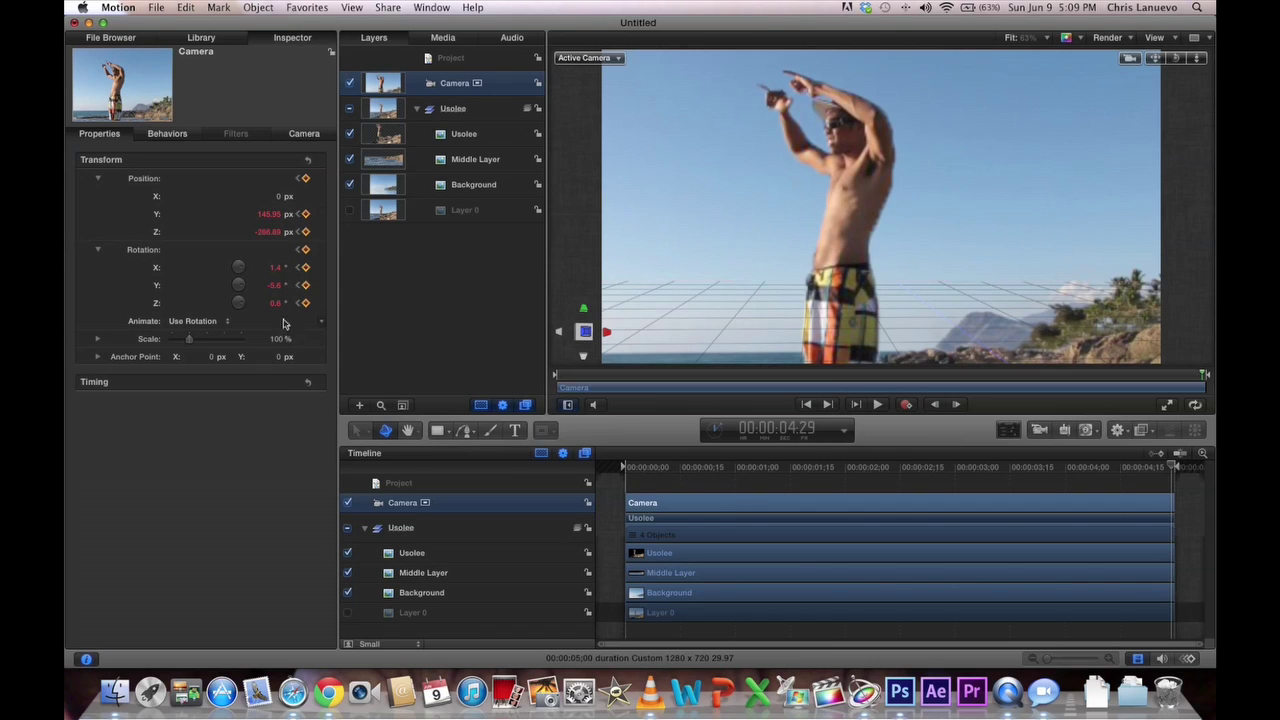
{"action": "mouse_move", "coordinate": [277, 274]}
{"action": "left_mouse_down"}
{"action": "mouse_move", "coordinate": [276, 304]}
{"action": "mouse_move", "coordinate": [275, 285]}
{"action": "left_mouse_up"}
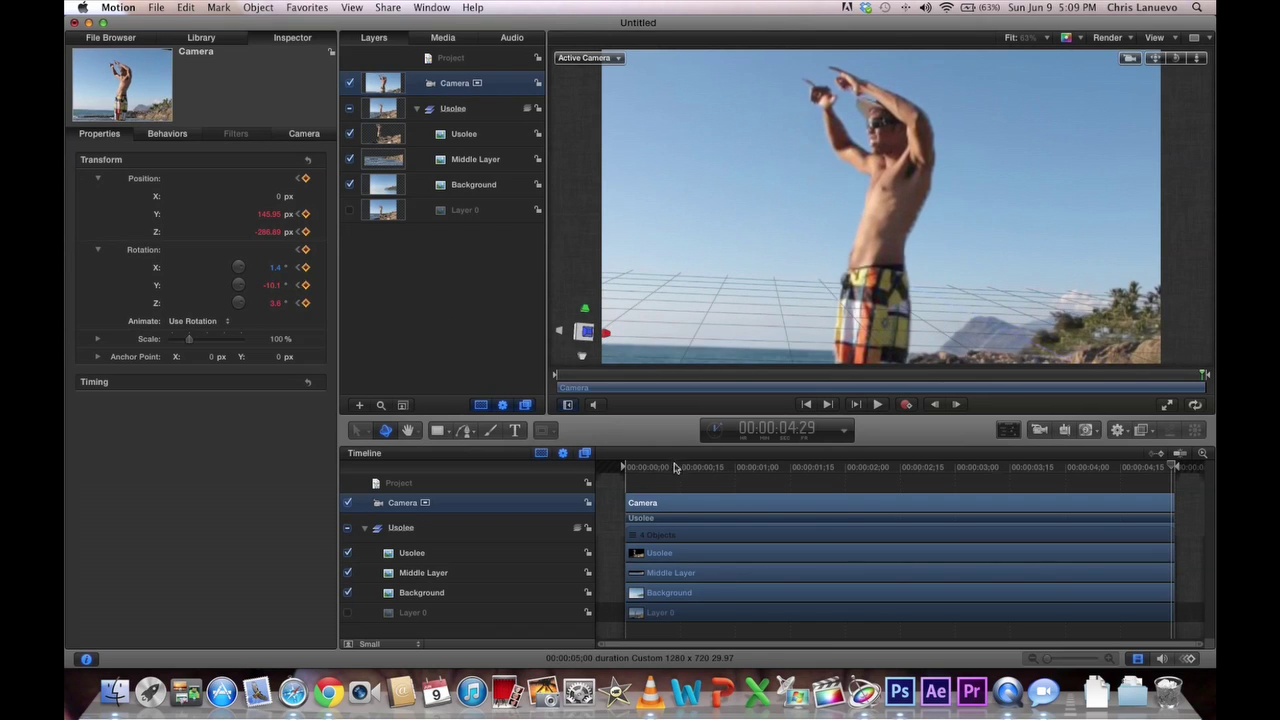
{"action": "left_click_drag", "start_coordinate": [675, 468], "coordinate": [586, 457]}
- Export the project via Share > Export Movie as usolee.mov on the Desktop
{"action": "left_click", "coordinate": [389, 8]}
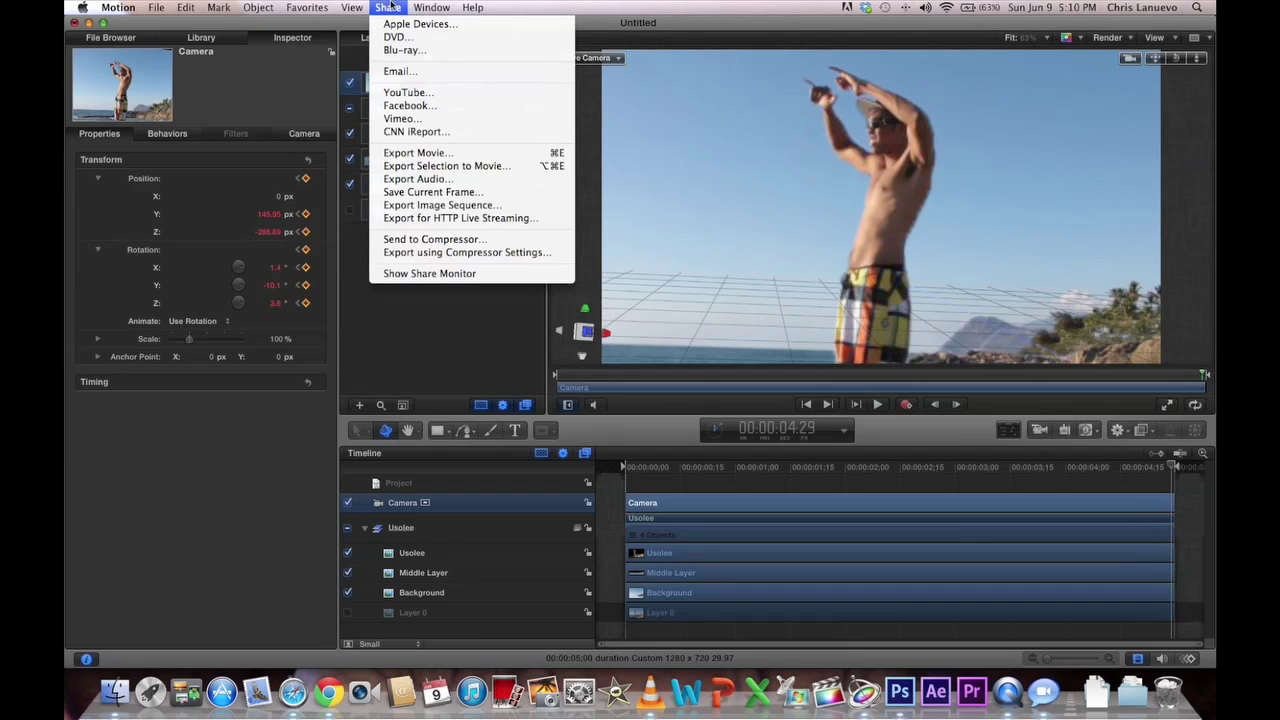
{"action": "left_click", "coordinate": [399, 155]}
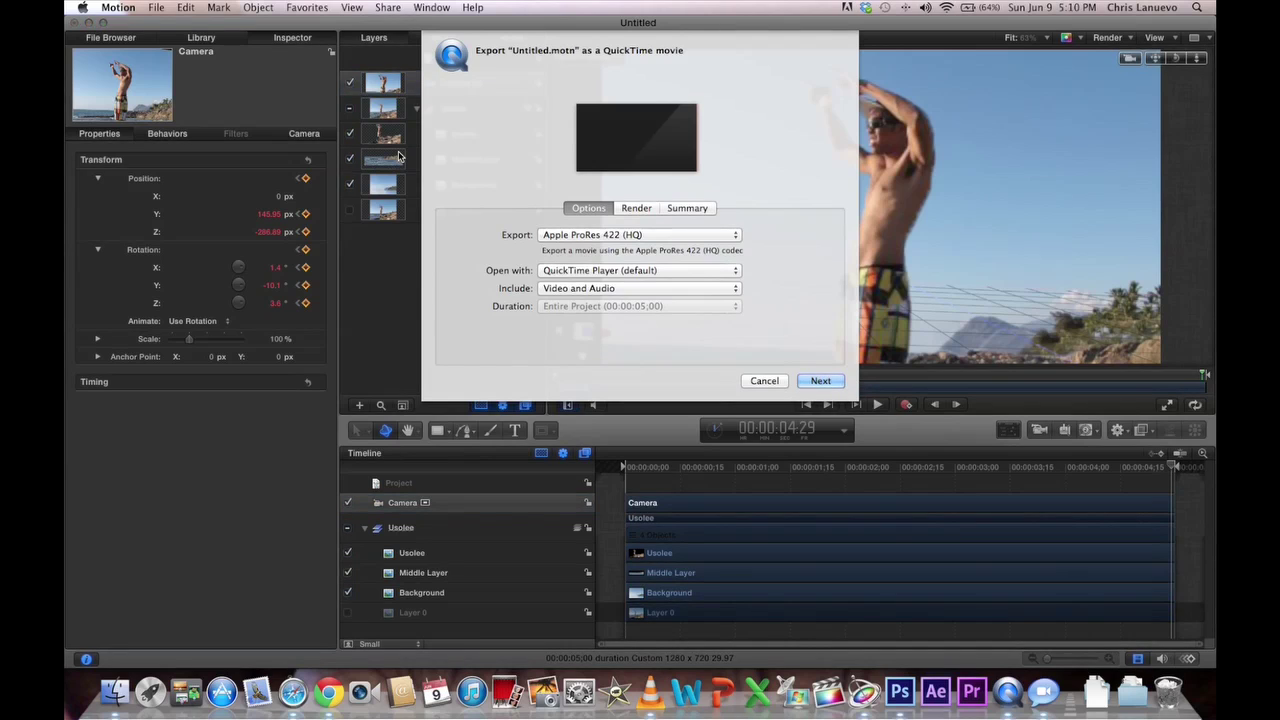
{"action": "key", "text": "Return"}
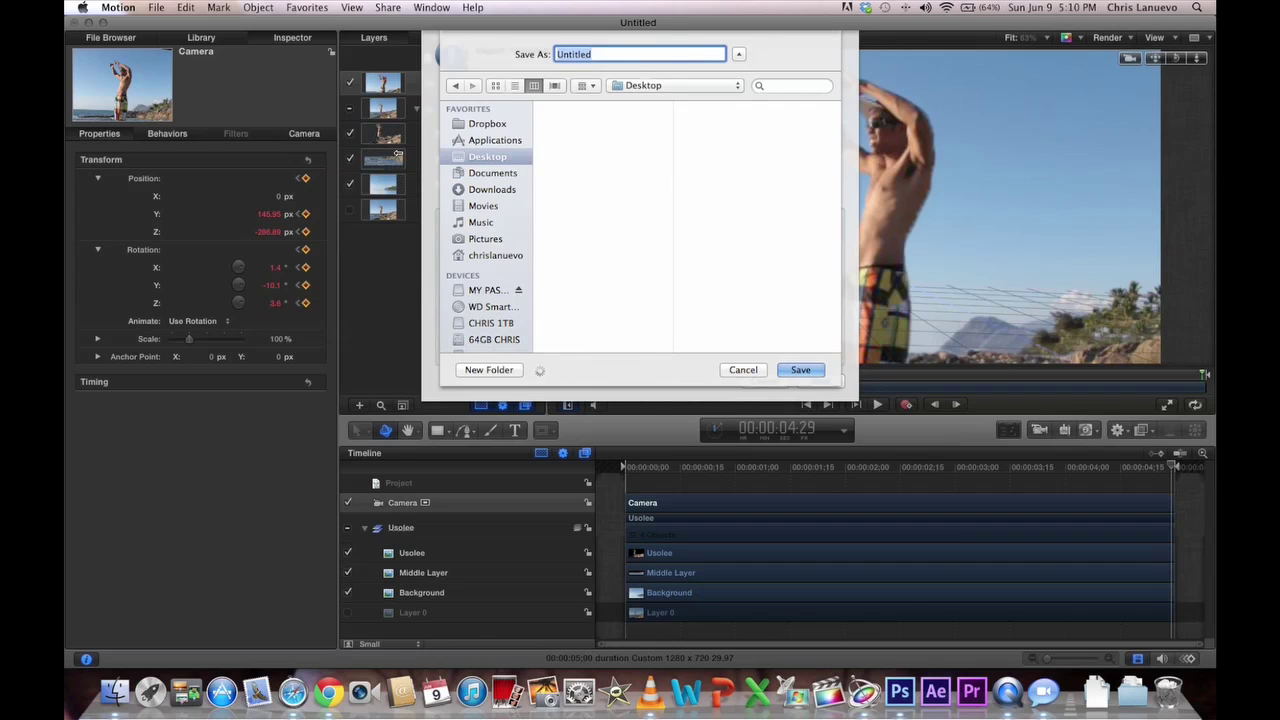
{"action": "type", "text": "usike"}
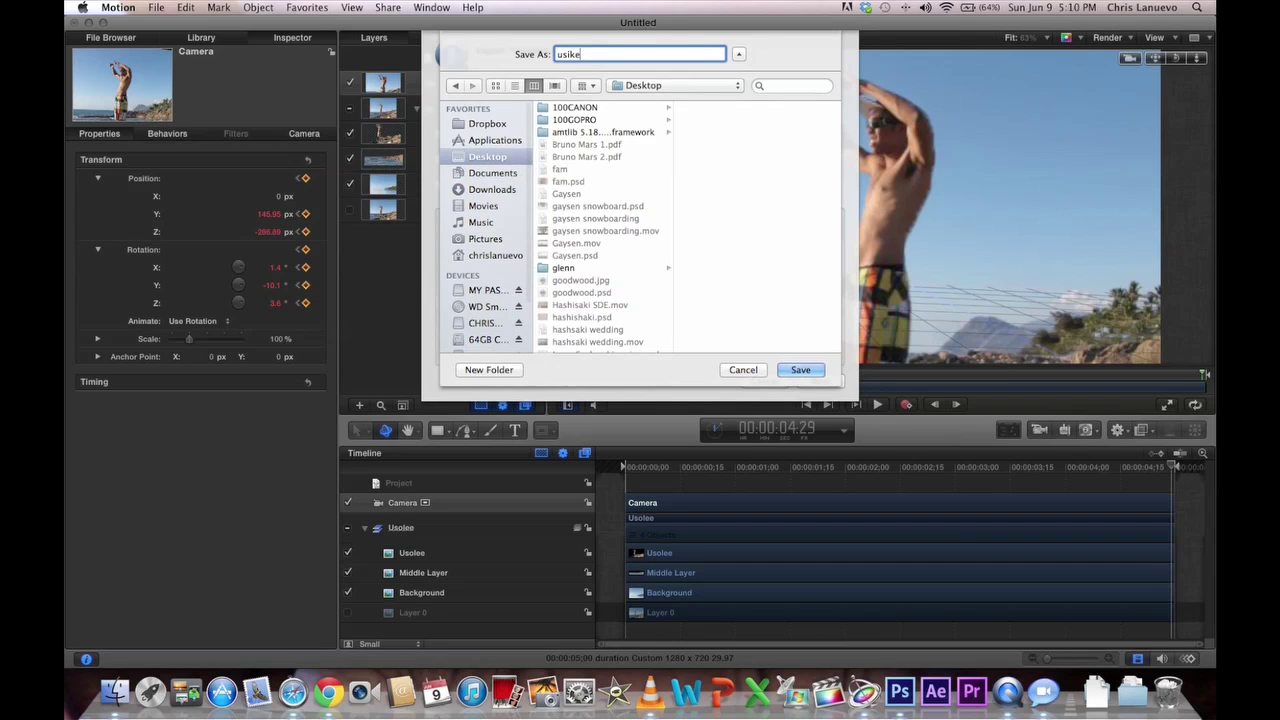
{"action": "key", "text": "BackSpace"}
{"action": "key", "text": "BackSpace"}
{"action": "key", "text": "BackSpace"}
{"action": "key", "text": "BackSpace"}
{"action": "type", "text": "usolee"}
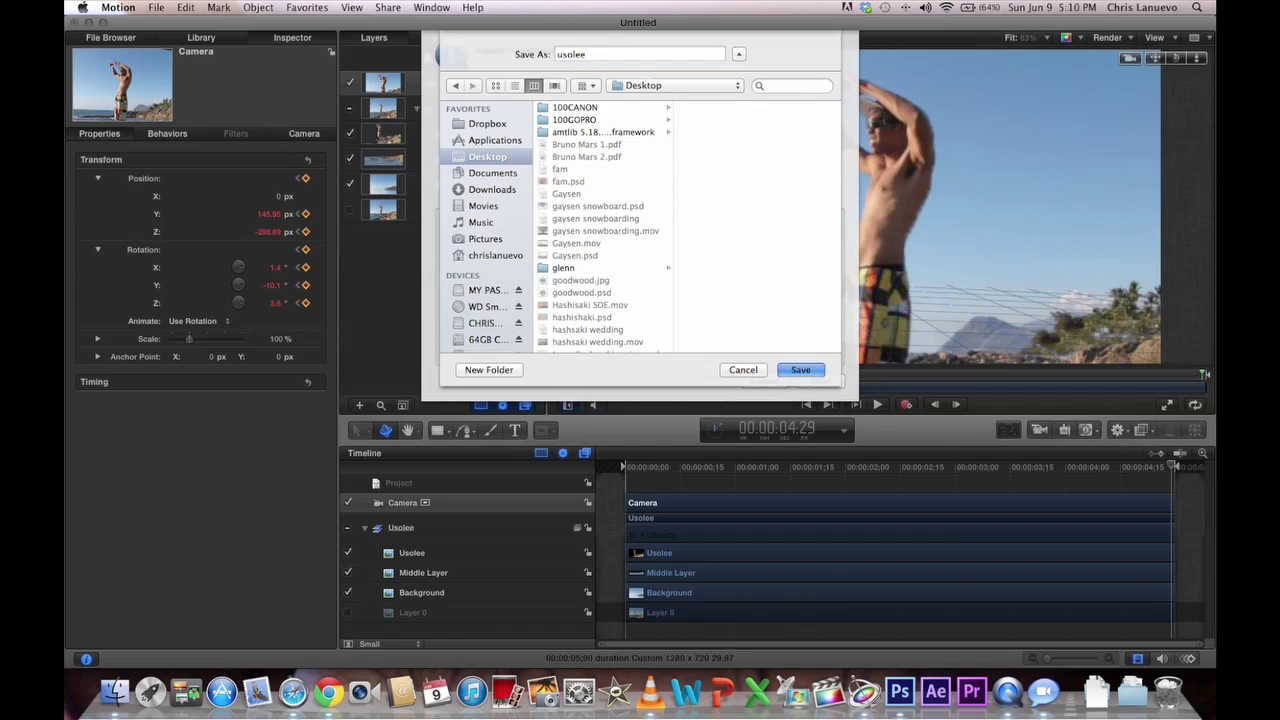
{"action": "key", "text": "Escape"}
{"action": "key", "text": "Return"}
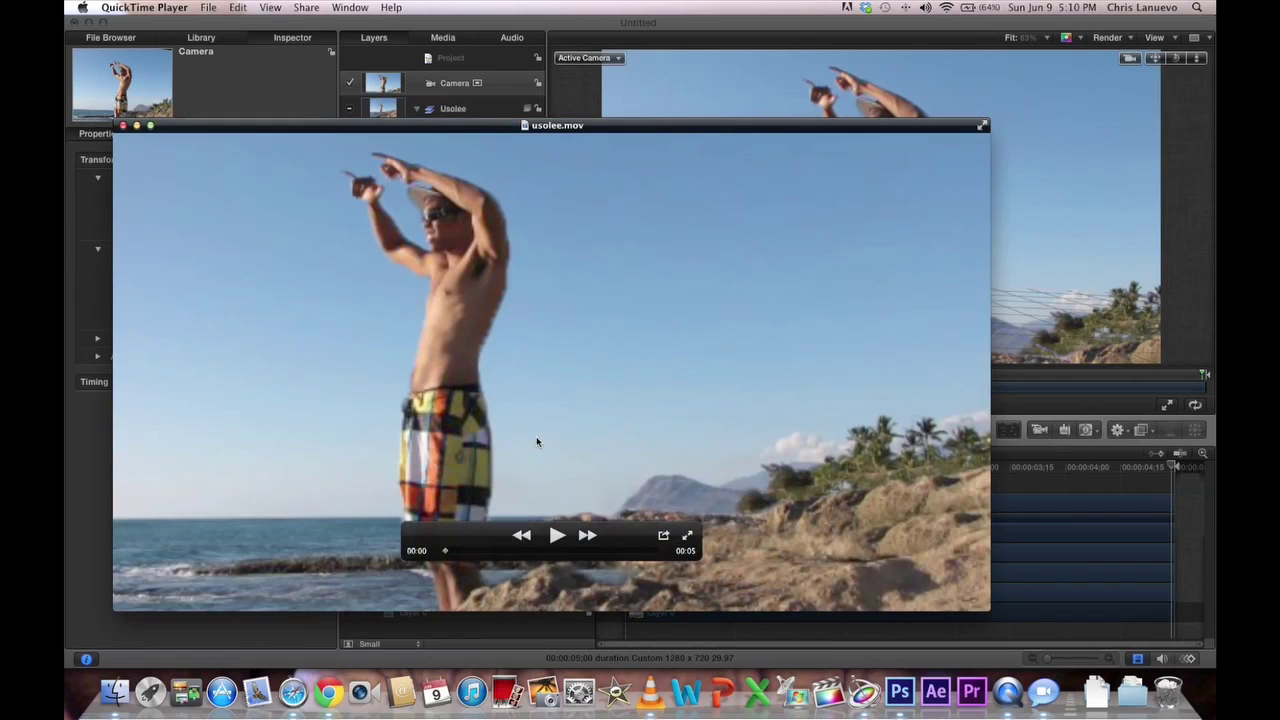
- Play usolee.mov in QuickTime Player to preview the parallax camera move
{"action": "left_click", "coordinate": [557, 536]}
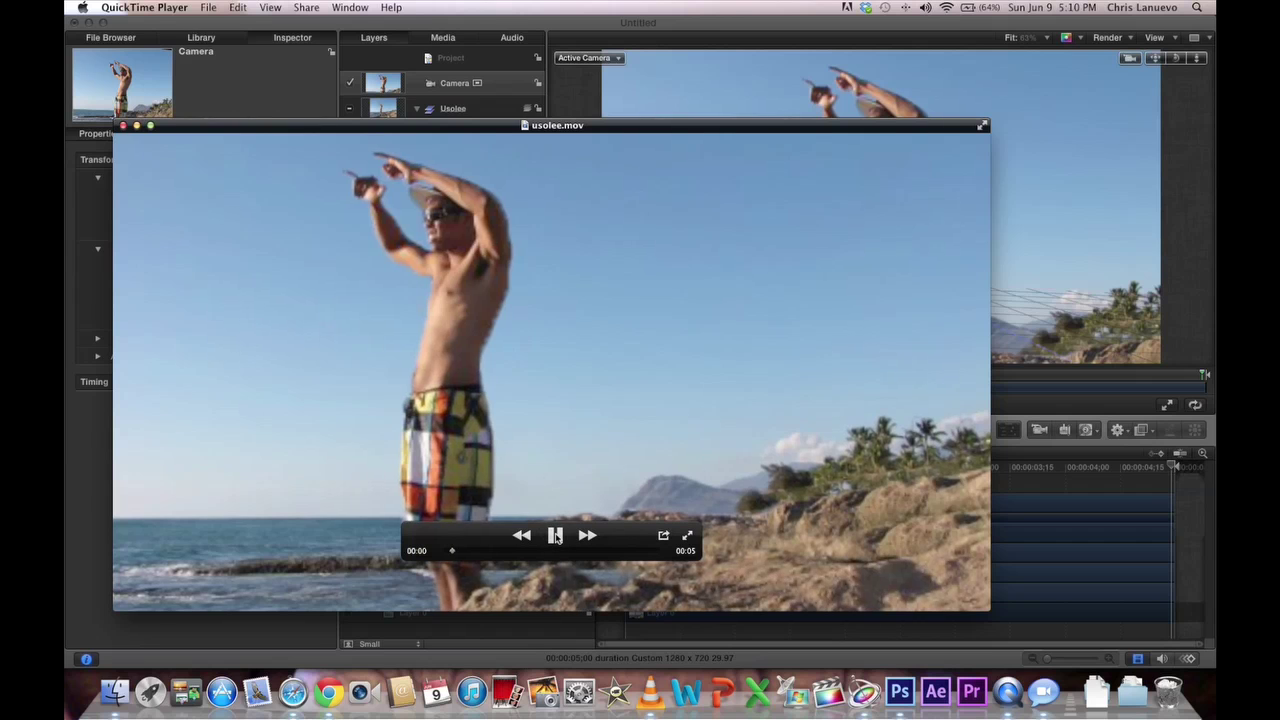